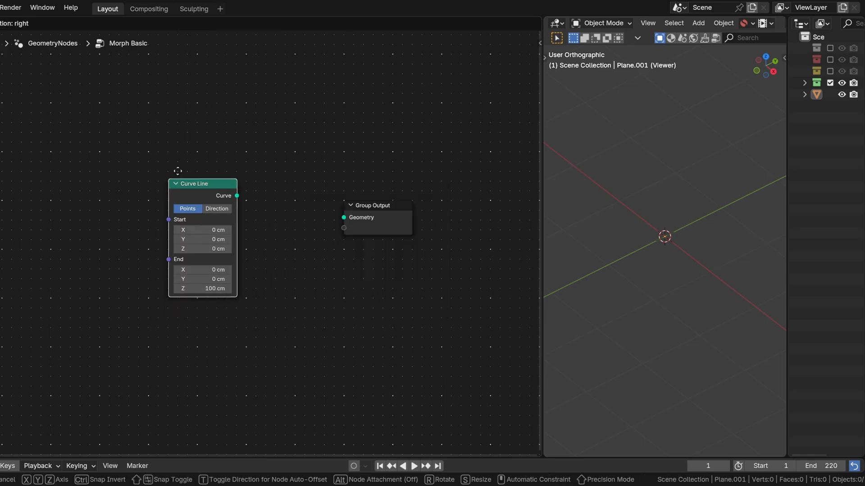
Step: Place the Curve Line node well away from Group Output and set its End Z to 10 cm
left_click(65, 173)
left_click(89, 291)
type("10")
key("Return")
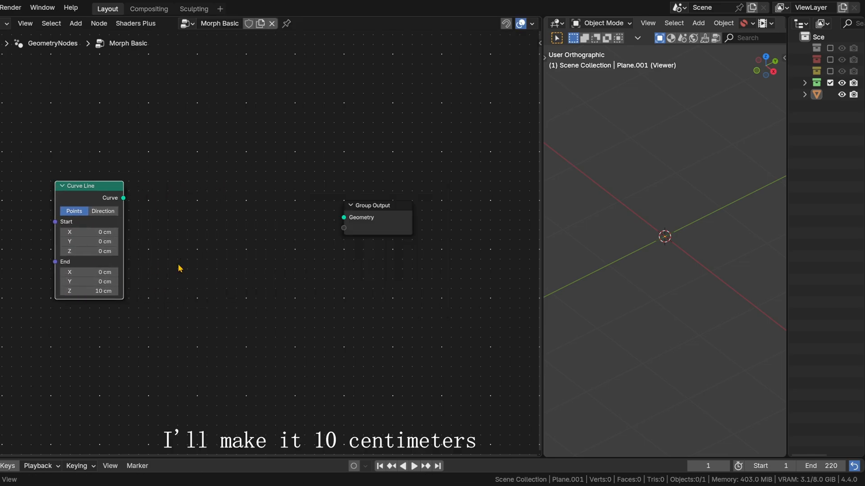
left_click_drag(99, 186, 86, 164)
Step: Add a Resample Curve node fed by the Curve Line output and set its count to 600
key("shift+a")
mouse_move(239, 229)
type("resam")
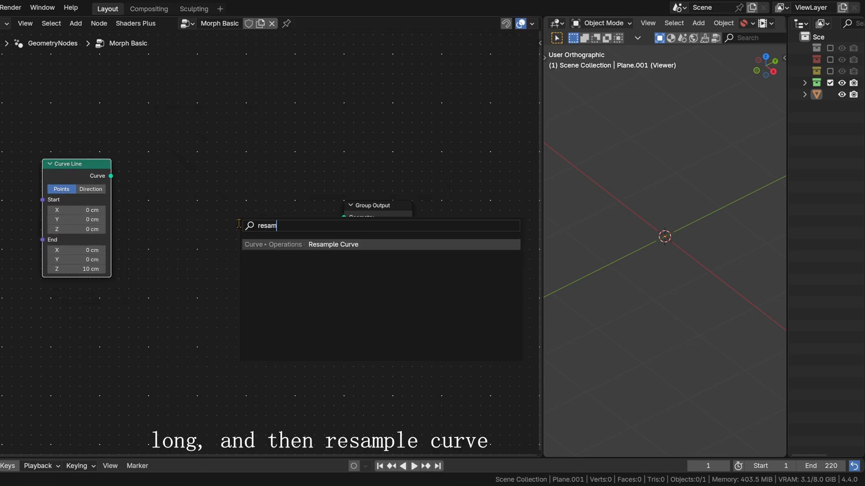
key("Return")
left_click(155, 191)
left_click_drag(111, 176, 155, 226)
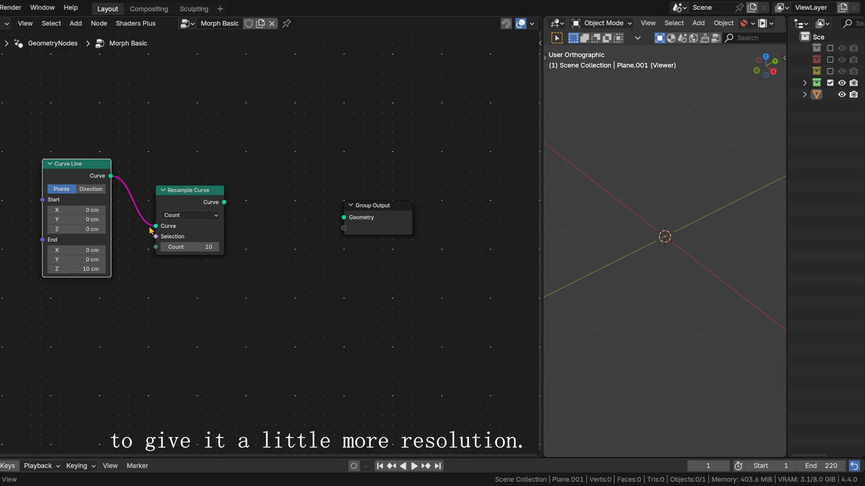
left_click(191, 247)
type("600")
key("Return")
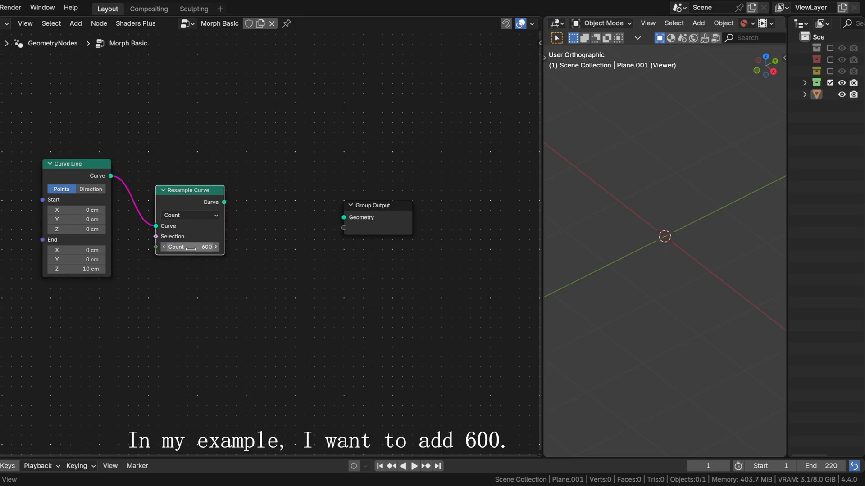
Step: Rearrange the Curve Line, Resample Curve and Group Output nodes to leave free space before Group Output
left_click_drag(188, 189, 194, 164)
left_click_drag(377, 207, 457, 188)
left_click_drag(1, 159, 235, 195)
key("g")
left_click(198, 181)
Step: Add a Set Curve Radius node between Resample Curve and Group Output, without linking it
key("shift+a")
type("set cu")
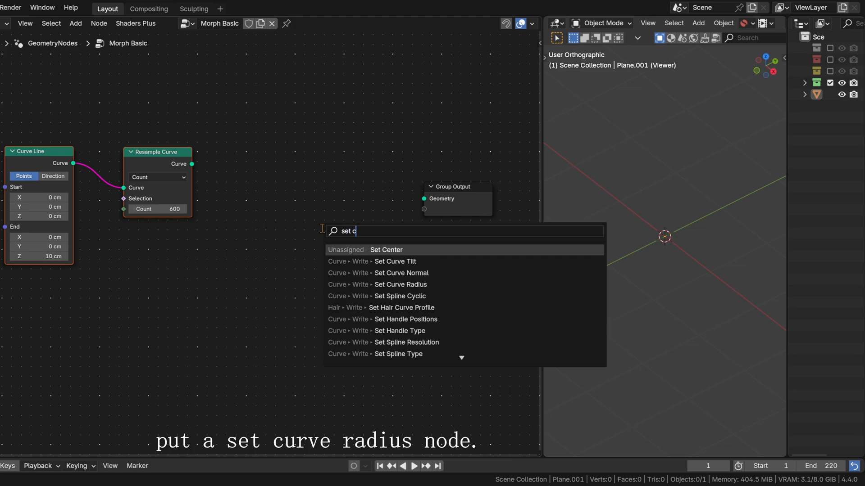
key("Down")
key("Down")
key("Return")
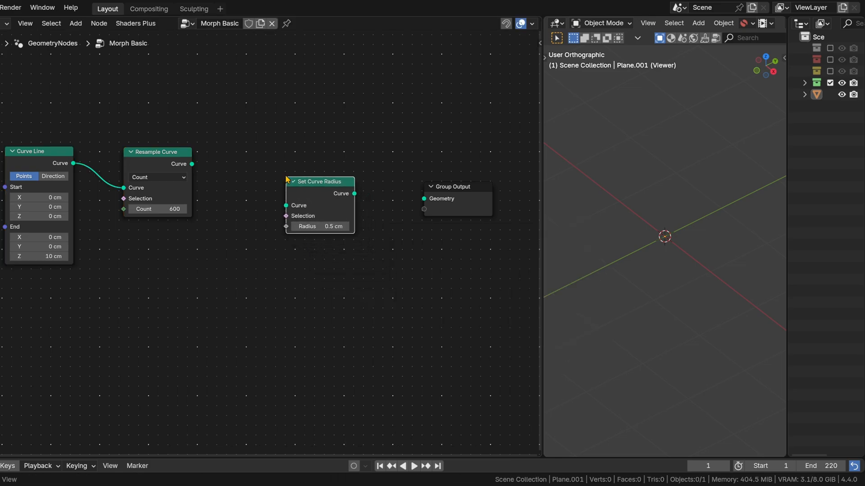
left_click(286, 177)
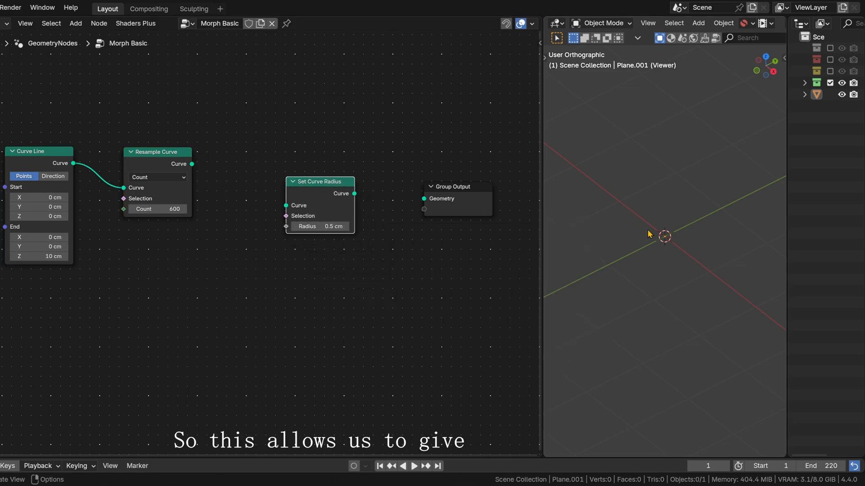
Step: Preview the Resample Curve output with a Viewer node and insert Set Curve Radius into the link between them
left_click(157, 163, "ctrl+shift")
scroll(639, 212, "up", 3)
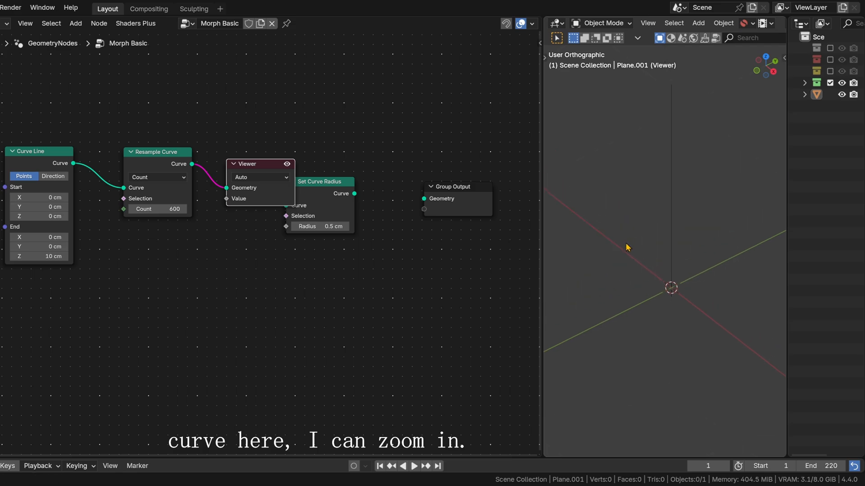
left_click_drag(278, 170, 389, 133)
left_click_drag(334, 214, 282, 176)
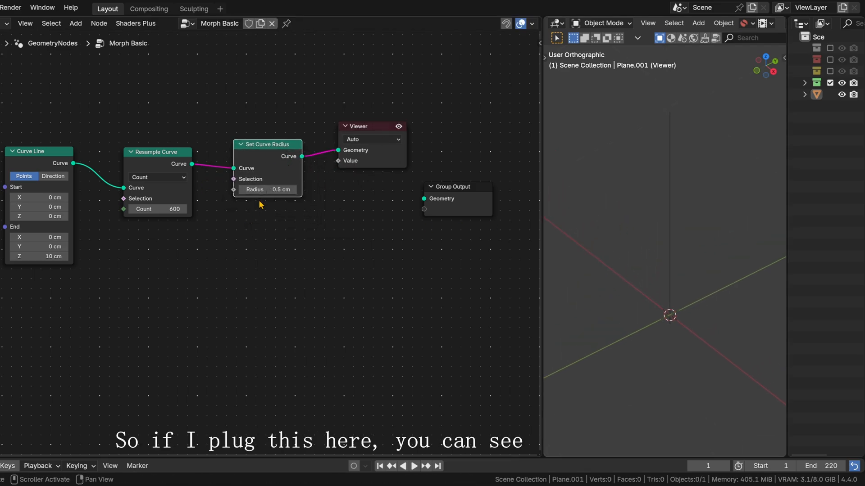
Step: Move the Viewer aside and insert a Curve to Mesh node between Set Curve Radius and the Viewer
left_click_drag(379, 135, 452, 123)
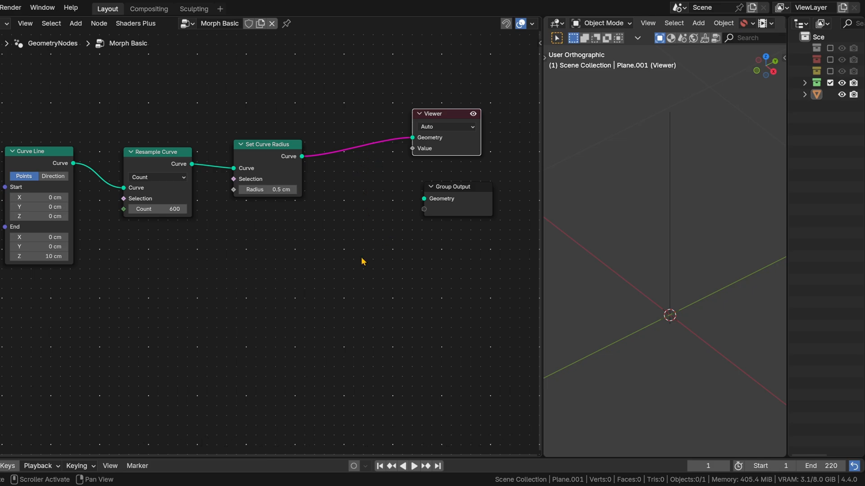
key("shift+a")
type("curve to m")
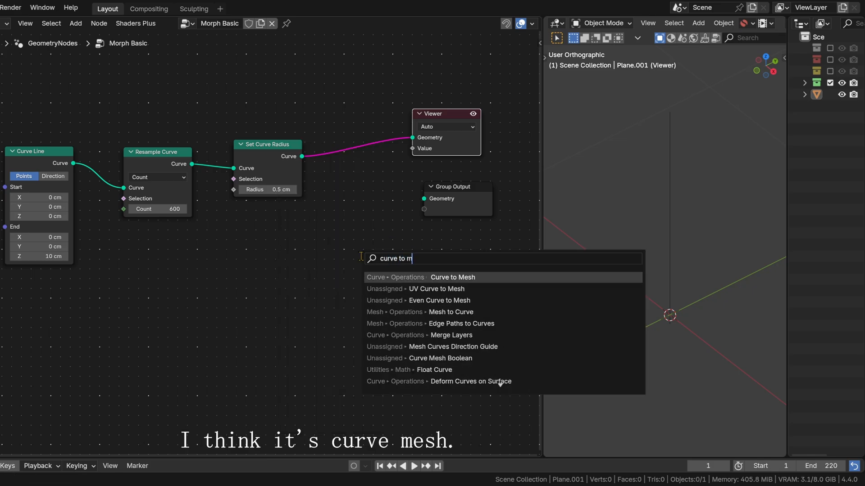
key("Return")
left_click(335, 118)
left_click_drag(335, 118, 334, 160)
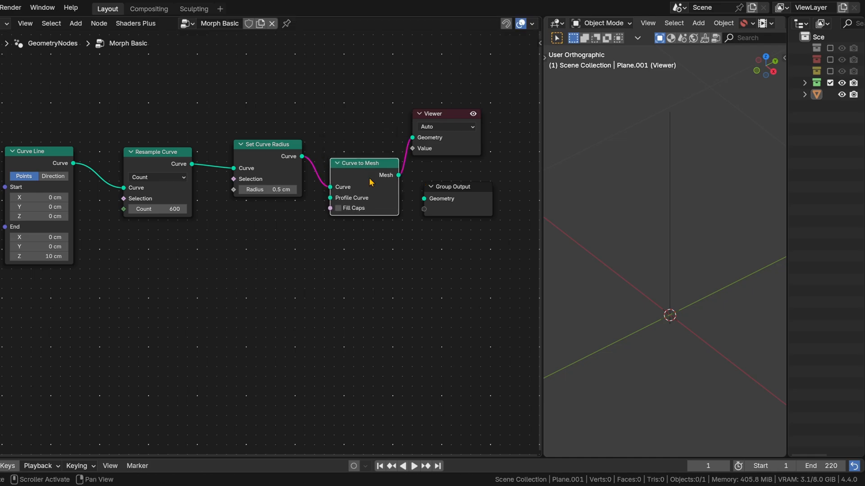
Step: Add a Mesh Circle node with a 1 cm radius and connect it to Curve to Mesh's Profile Curve input
key("shift+a")
type("x")
key("BackSpace")
type("circle")
key("Return")
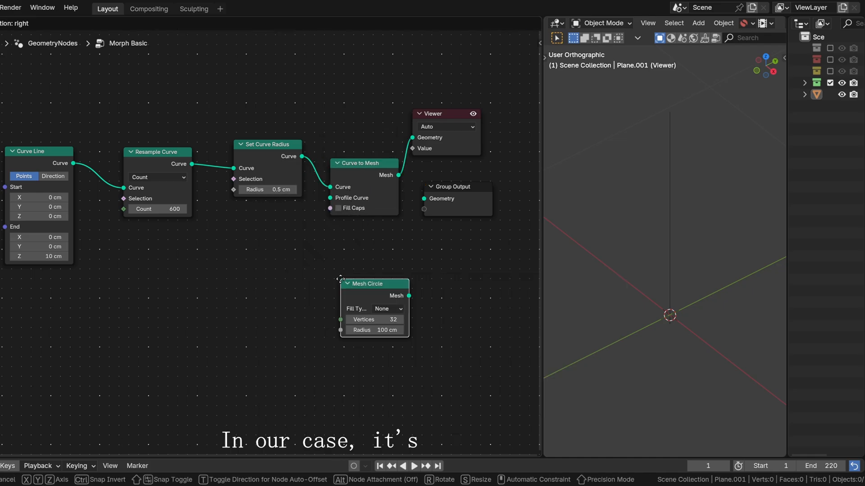
left_click(257, 286)
left_click(257, 286)
type("1")
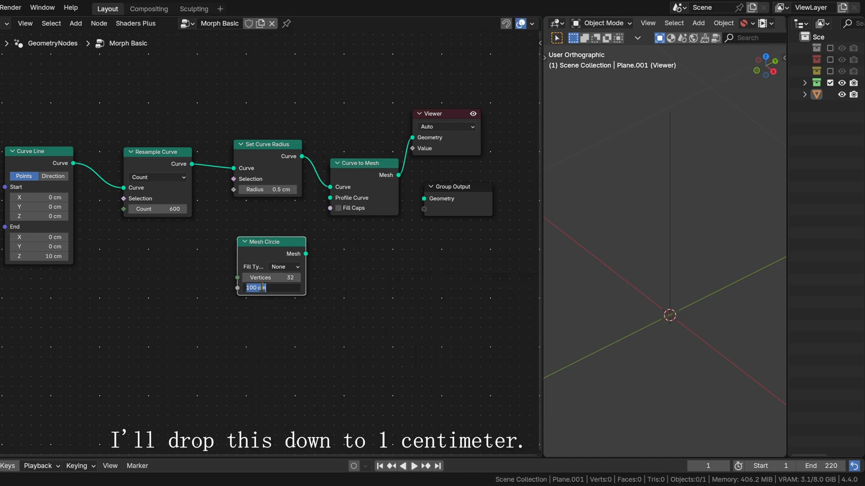
key("Return")
left_click_drag(306, 254, 331, 198)
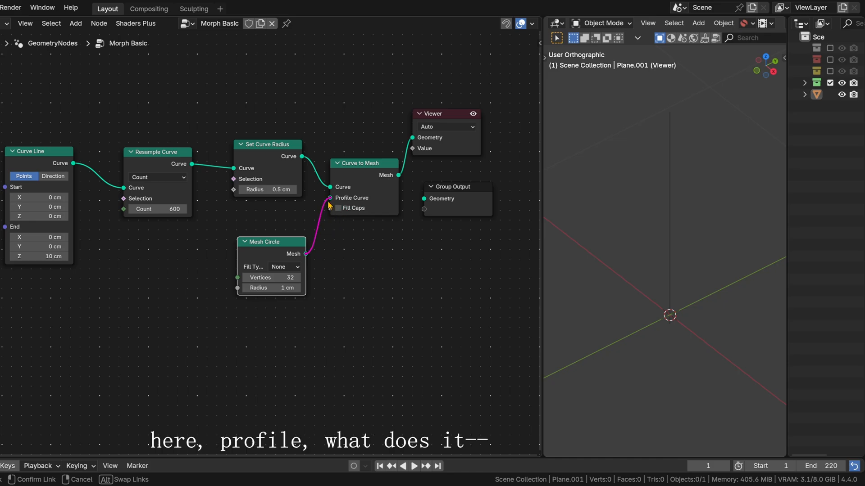
Step: Check the warning on the Curve to Mesh node and delete the Mesh Circle node
left_click_drag(454, 122, 474, 115)
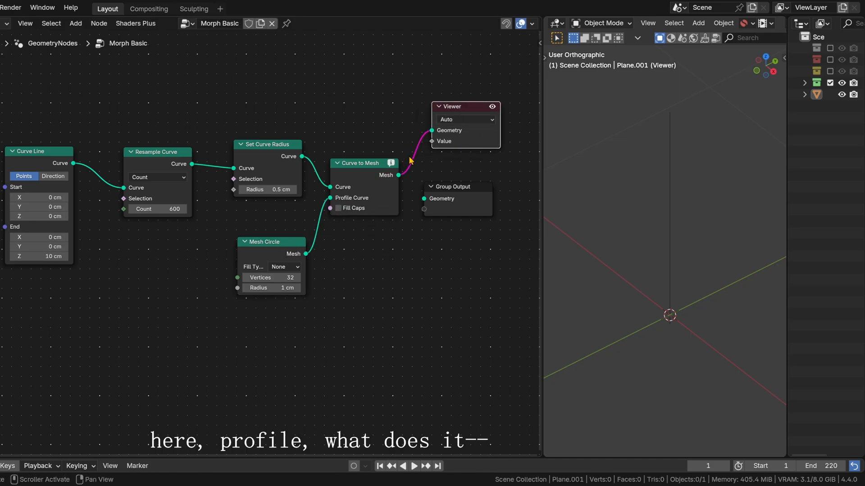
mouse_move(391, 168)
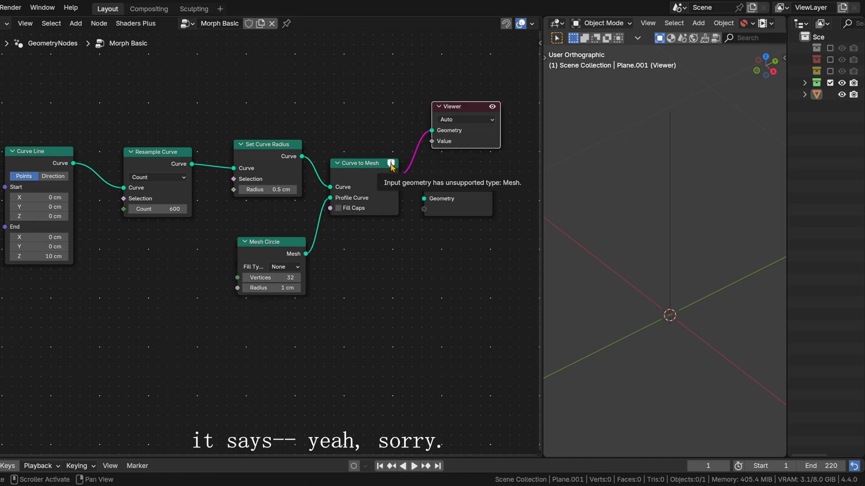
left_click(274, 244)
key("x")
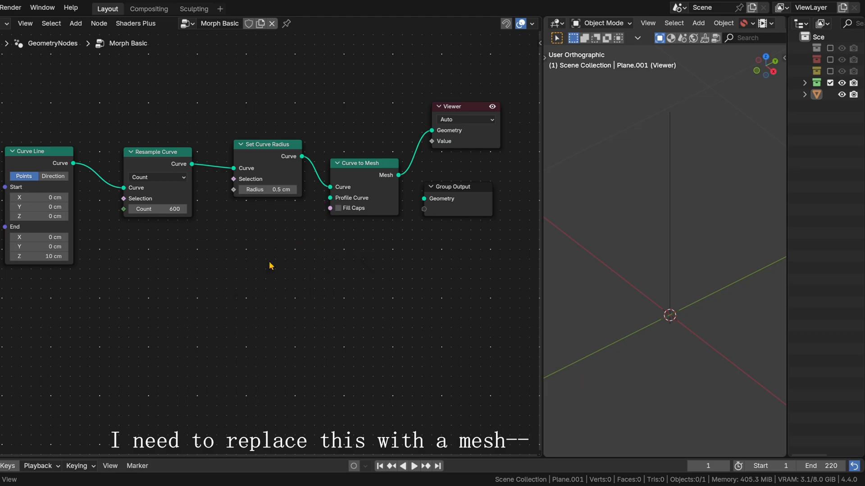
Step: Add a Curve Circle node and connect its Curve output to Curve to Mesh's Profile Curve input
key("shift+a")
type("curve c")
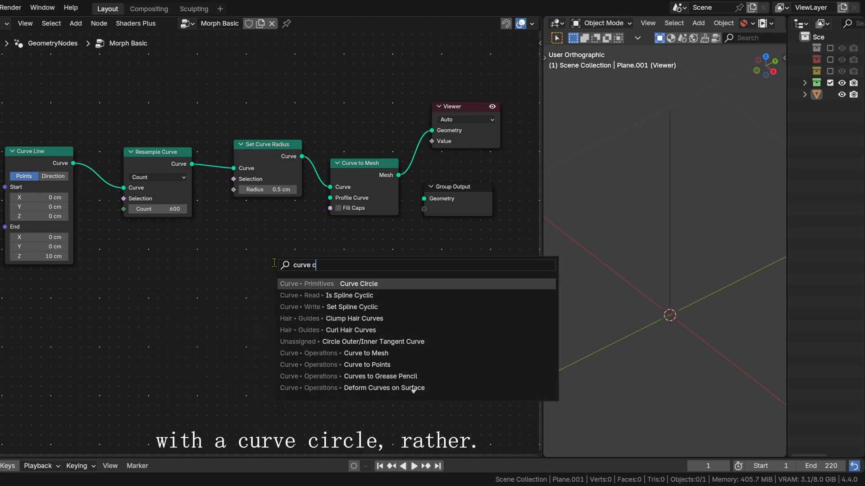
key("BackSpace")
type("c")
key("Return")
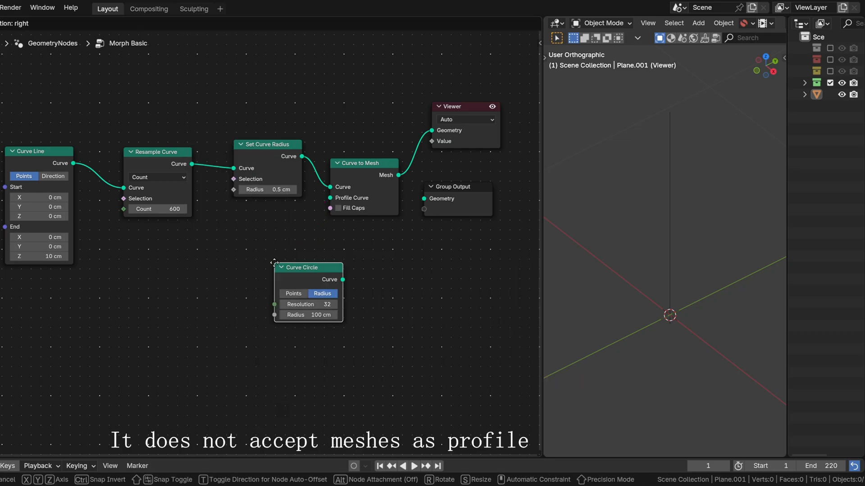
left_click(239, 231)
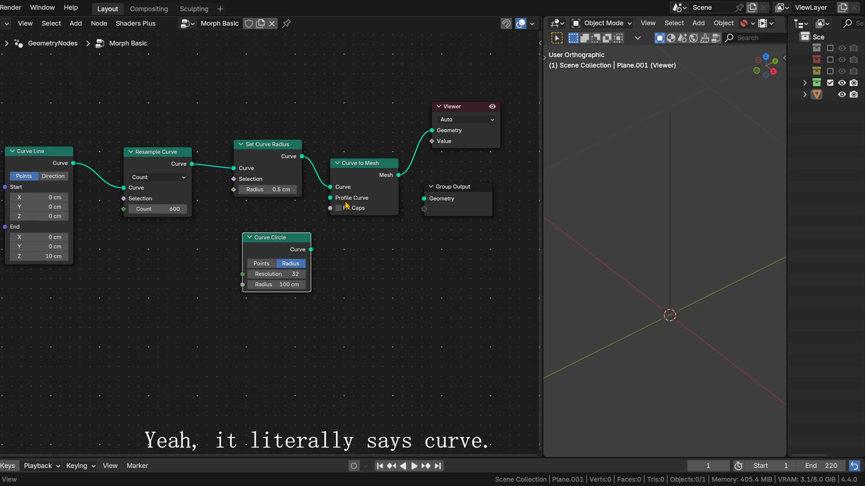
left_click_drag(311, 249, 330, 198)
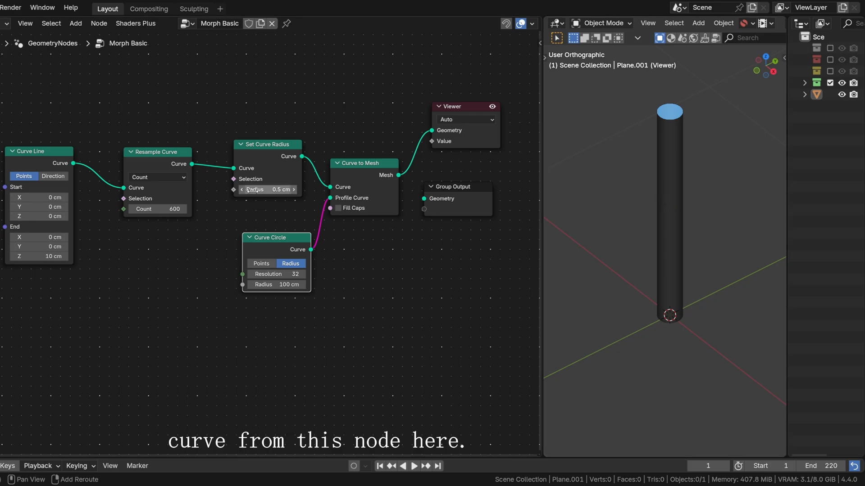
Step: Increase the radius in the Set Curve Radius node to 4.5 cm
mouse_move(270, 189)
left_mouse_down()
mouse_move(306, 189)
mouse_move(286, 189)
left_mouse_up()
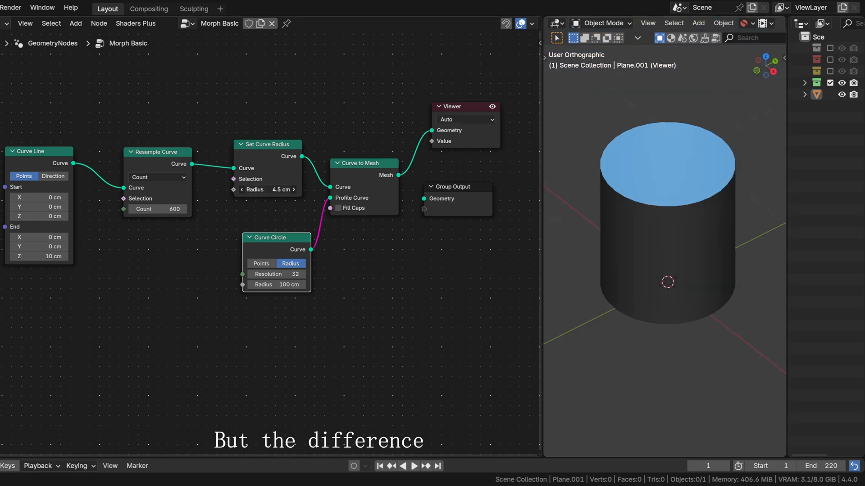
scroll(379, 245, "up", 2)
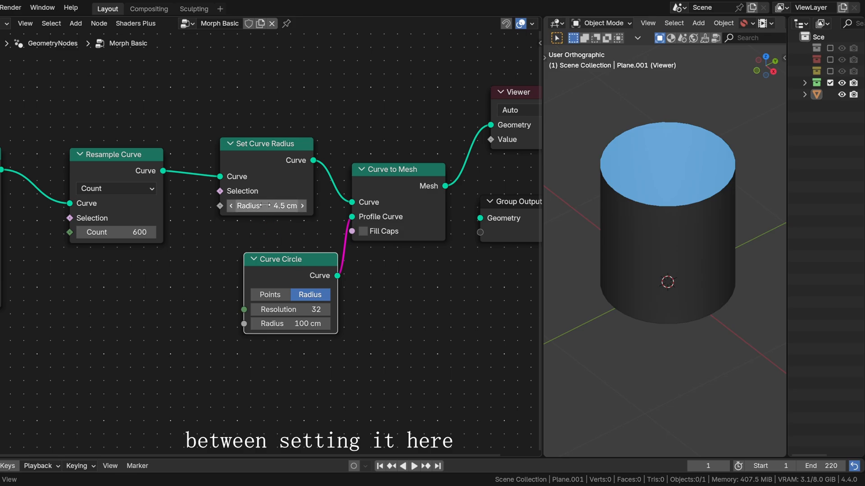
middle_click_drag(222, 234, 251, 232)
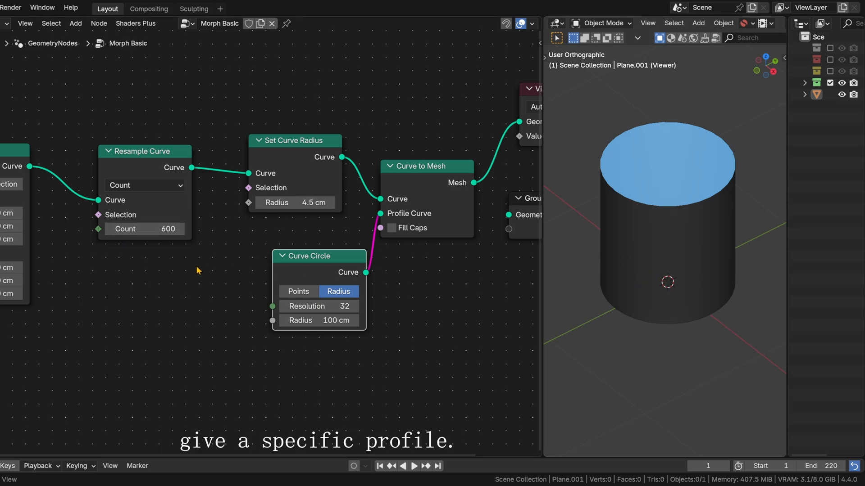
scroll(241, 244, "down", 1)
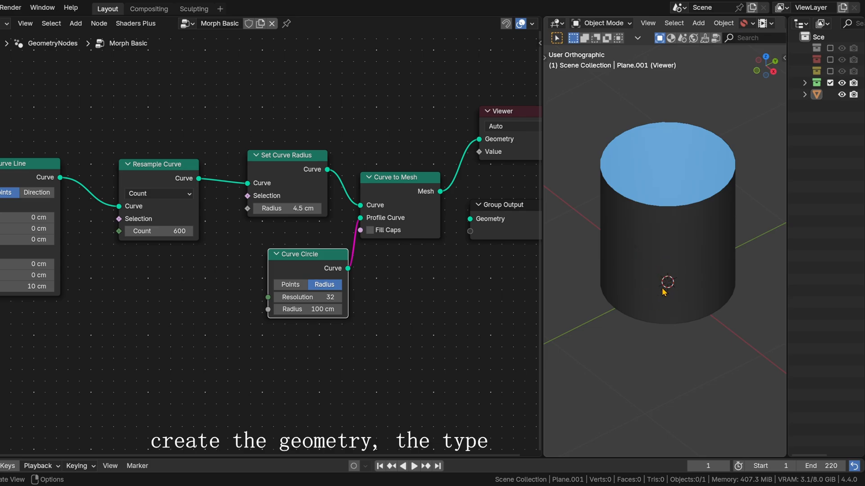
scroll(140, 307, "down", 2)
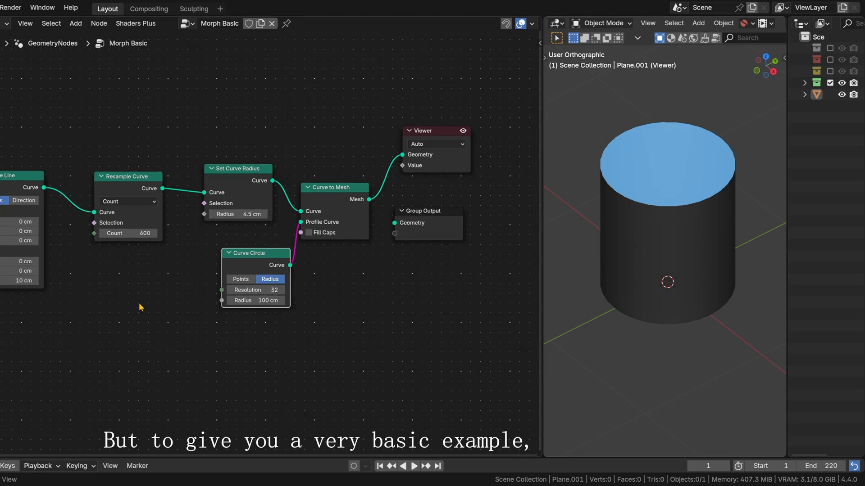
Step: Shift the Curve Line and Resample Curve nodes away from Set Curve Radius to make more room
middle_click_drag(140, 307, 249, 314)
left_click_drag(121, 198, 92, 181)
left_click_drag(227, 185, 205, 166)
Step: Add a Spline Parameter node below the Curve Line node
key("shift+a")
mouse_move(230, 307)
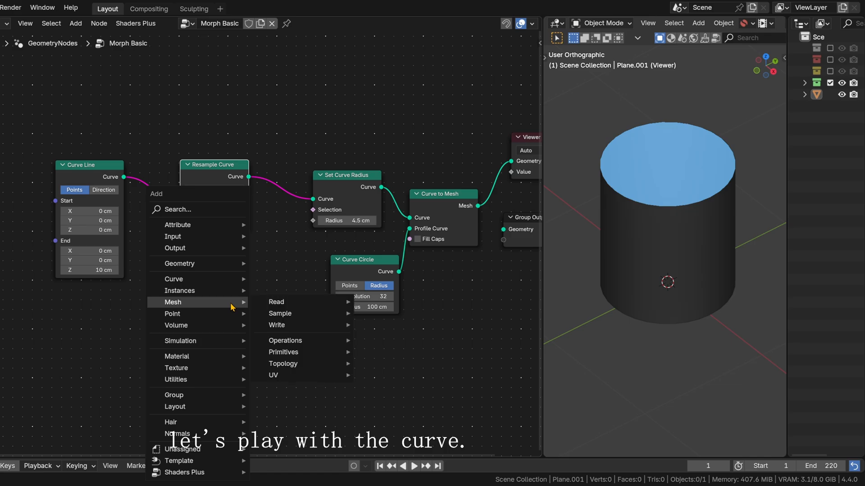
type("curve para")
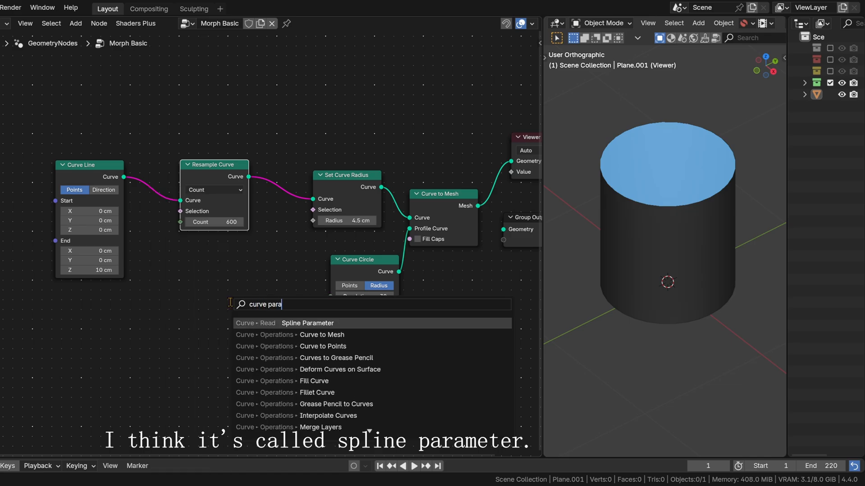
key("Return")
left_click(97, 311)
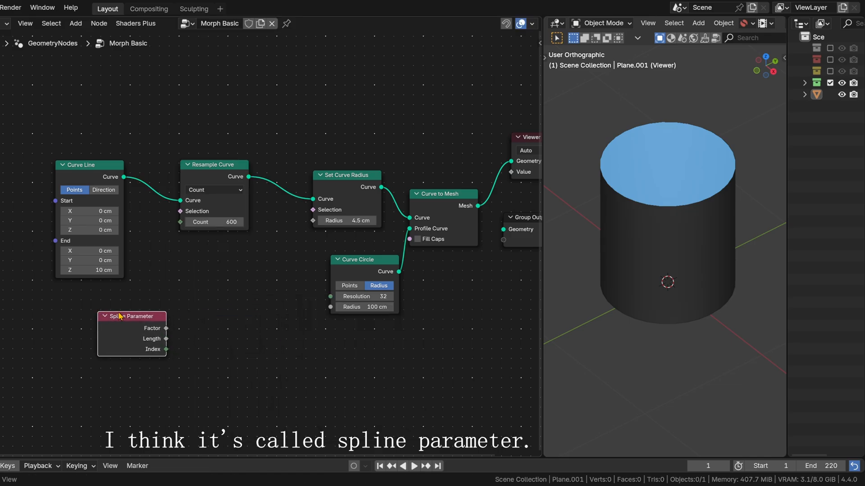
scroll(211, 300, "up", 4)
middle_click_drag(217, 324, 223, 305)
left_click_drag(134, 328, 145, 323)
middle_click_drag(133, 332, 71, 335)
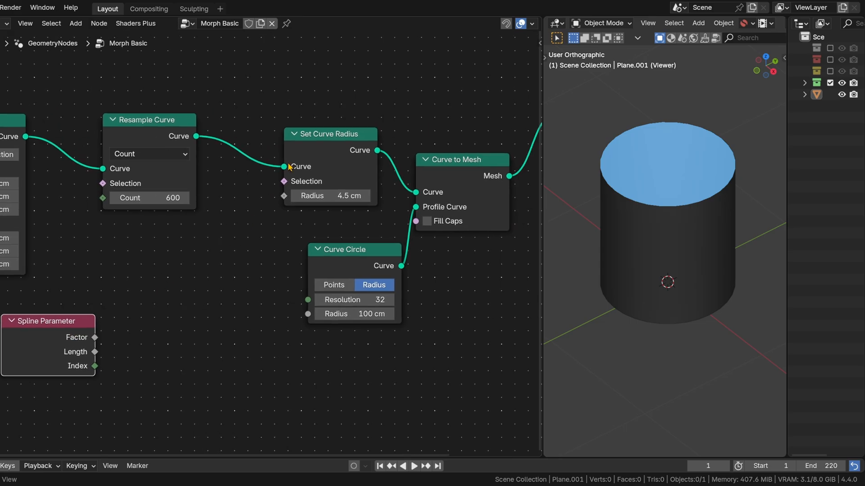
Step: Preview the Resample Curve output in the Viewer with Spline Parameter's Factor connected to the Viewer's Value input
left_click(160, 133, "ctrl+shift")
scroll(683, 195, "up", 4)
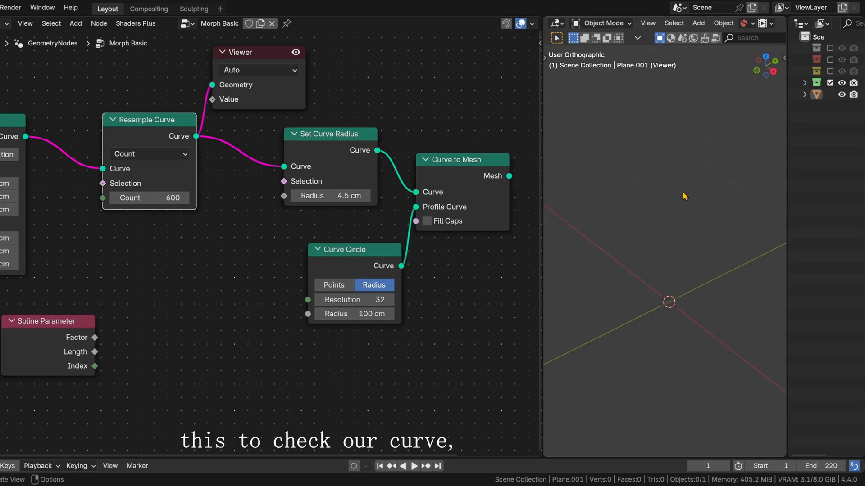
left_click_drag(95, 338, 217, 109)
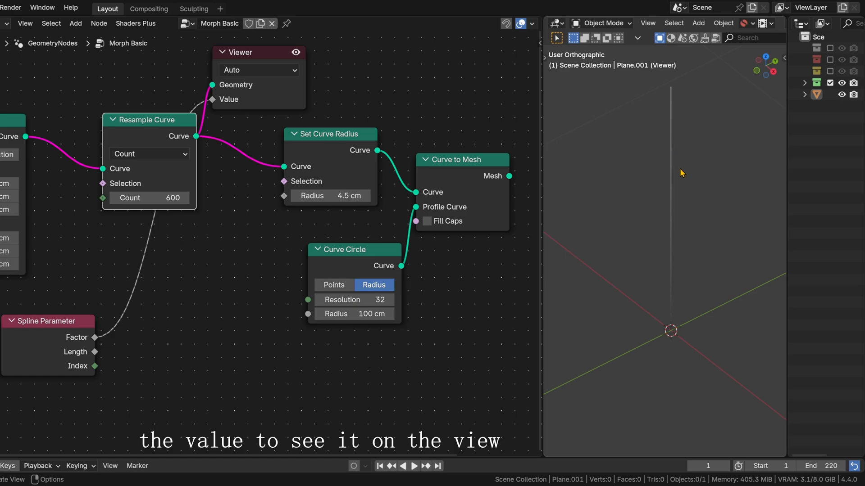
scroll(682, 173, "up", 1)
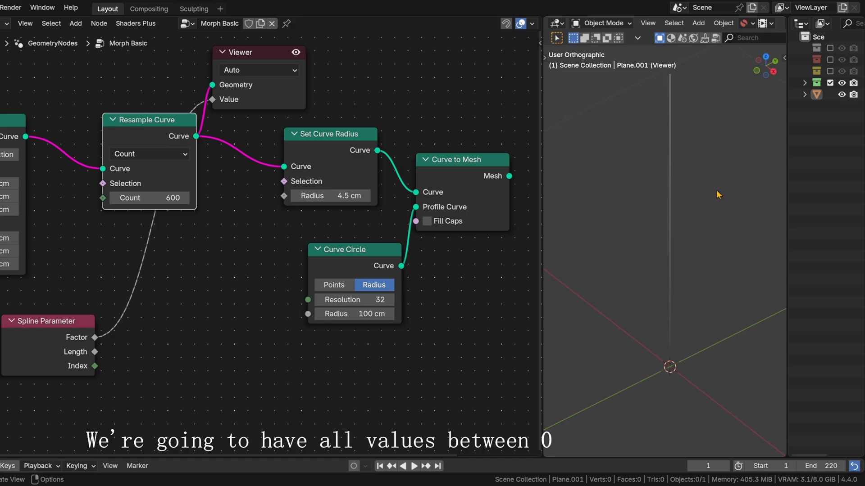
middle_click_drag(195, 259, 177, 291)
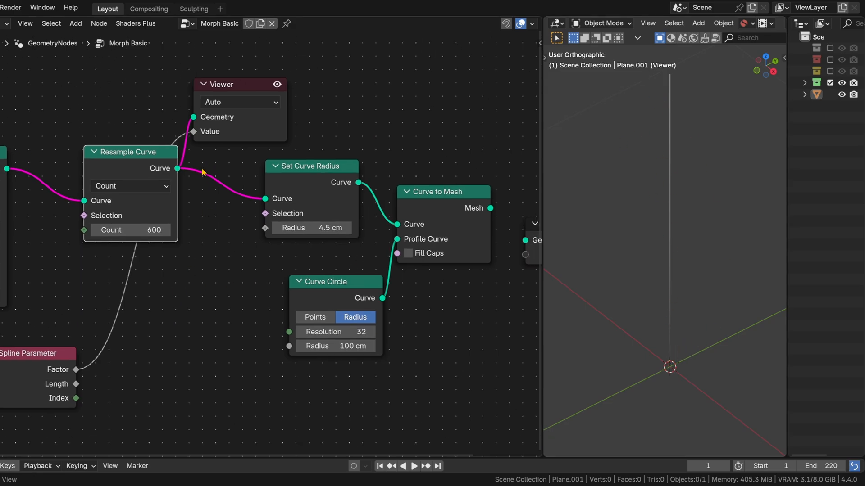
Step: Drive Set Curve Radius's Radius with Spline Parameter's Factor and preview the Curve to Mesh output in the Viewer
middle_click_drag(178, 344, 192, 341)
left_click(90, 366)
left_click_drag(90, 366, 279, 225)
middle_click_drag(403, 170, 238, 170)
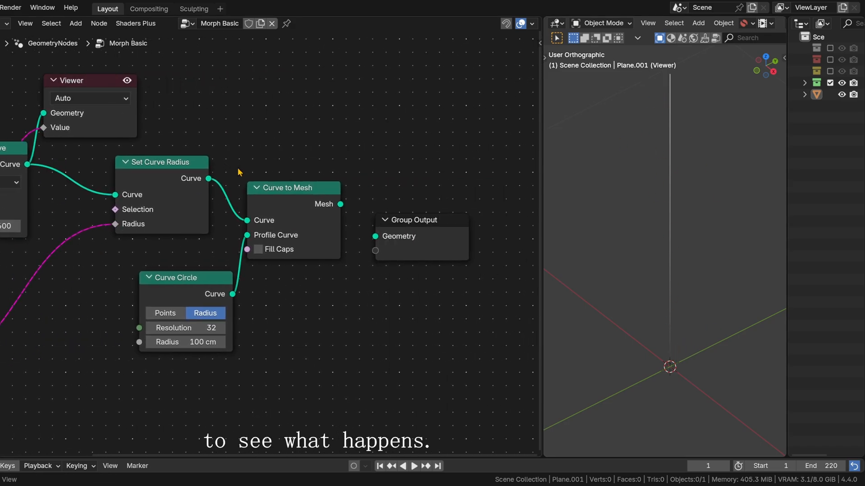
left_click(307, 190, "ctrl+shift")
Step: Insert a Math node set to Multiply on the link between Spline Parameter's Factor and Set Curve Radius's Radius
middle_click_drag(78, 382, 224, 376)
key("shift+a")
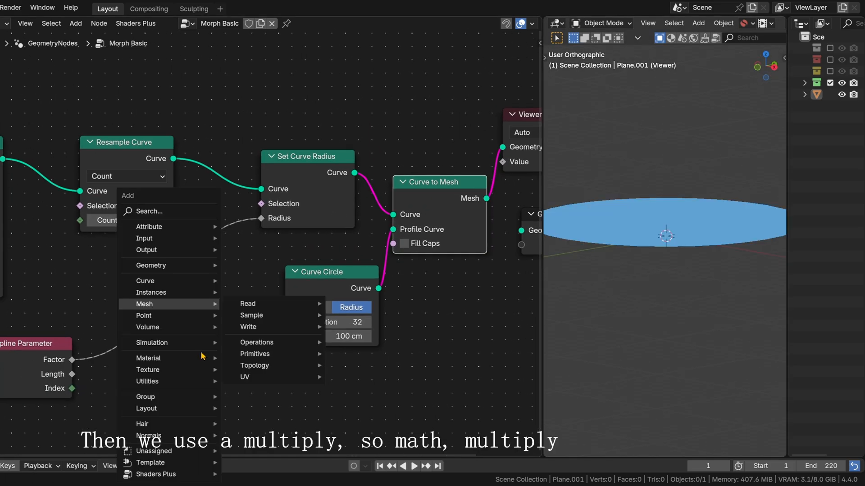
type("math")
key("Return")
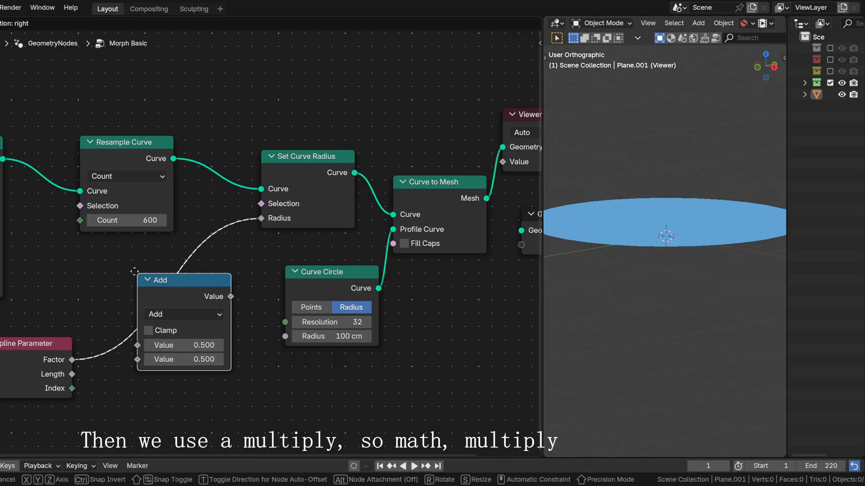
left_click(166, 317)
left_click(164, 310)
left_click(159, 175)
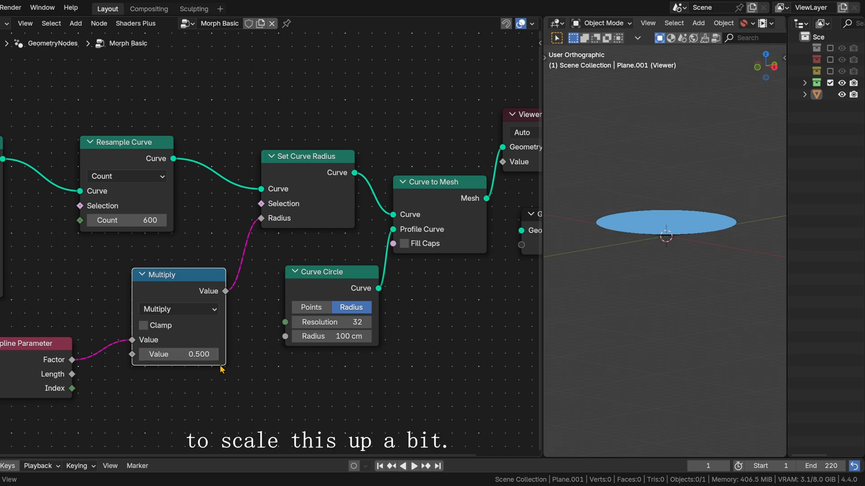
Step: Lower the Multiply node's second value to 0.1
mouse_move(180, 354)
left_mouse_down()
mouse_move(144, 355)
mouse_move(176, 355)
left_mouse_up()
scroll(768, 302, "up", 6)
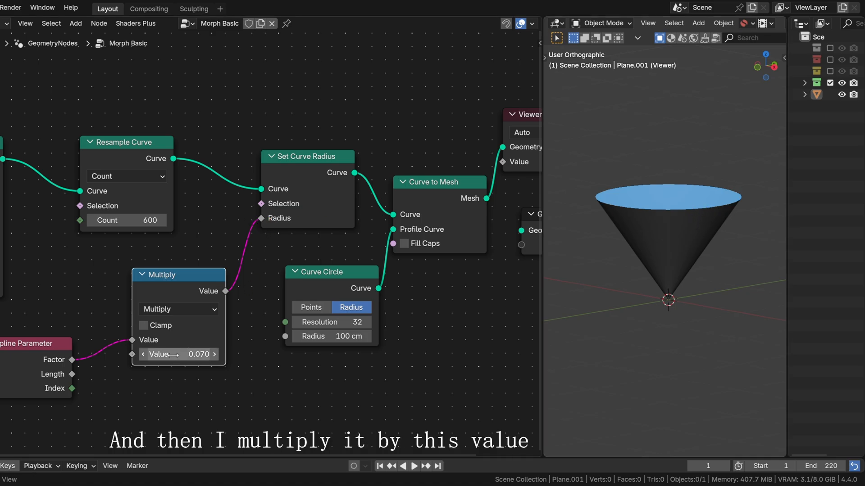
mouse_move(179, 354)
left_mouse_down()
mouse_move(198, 354)
mouse_move(179, 355)
left_mouse_up()
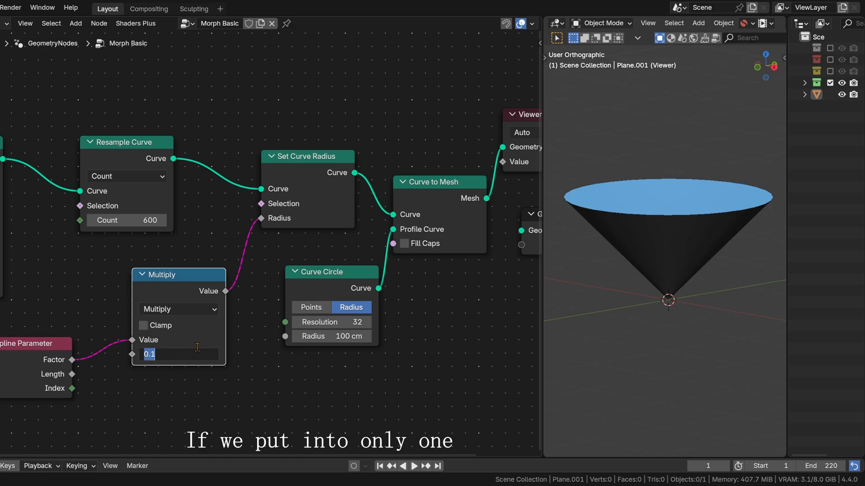
Step: Set the Multiply node's value to 1 and inspect the cone's profile from the right orthographic view
type("1")
key("Return")
middle_click_drag(573, 270, 692, 153)
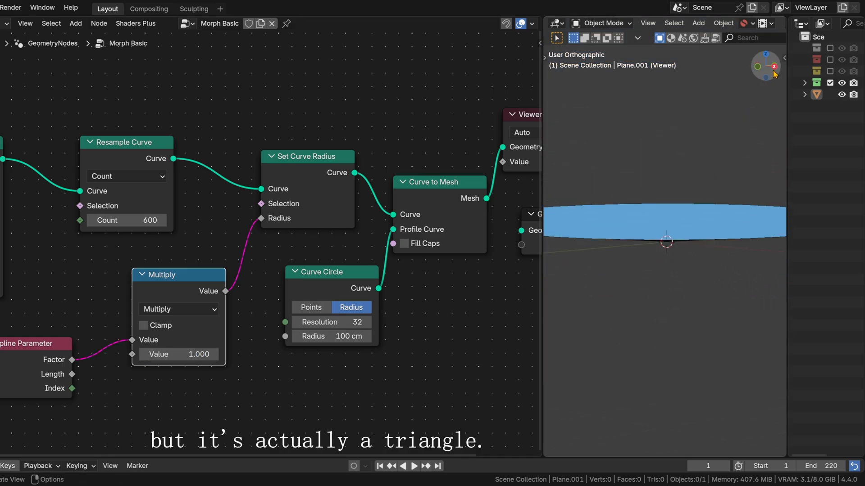
left_click(773, 68)
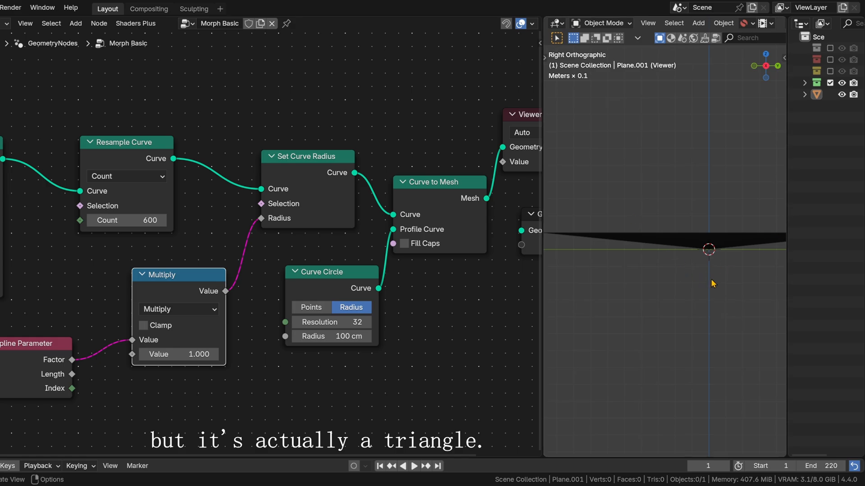
scroll(736, 251, "down", 3)
middle_click_drag(736, 251, 721, 250, "shift")
scroll(731, 243, "up", 3)
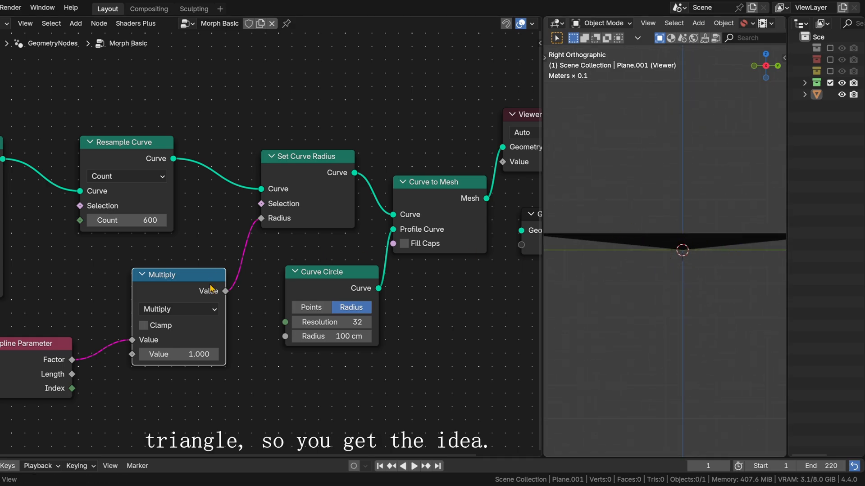
Step: Set the Multiply node's value to 0.110 and return to an angled view of the cone
left_click_drag(199, 355, 151, 354)
scroll(723, 291, "up", 4)
middle_click_drag(725, 295, 670, 263)
scroll(669, 285, "down", 2)
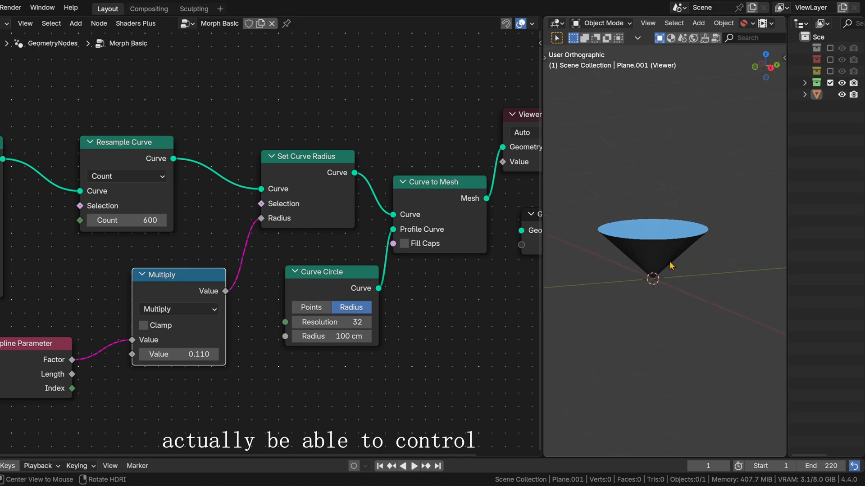
Step: Move Spline Parameter away to make room and insert a Float Curve node on its Factor link to Multiply
middle_click_drag(121, 394, 347, 340)
left_click_drag(273, 306, 14, 326)
middle_click_drag(137, 361, 329, 328)
left_click_drag(177, 301, 144, 321)
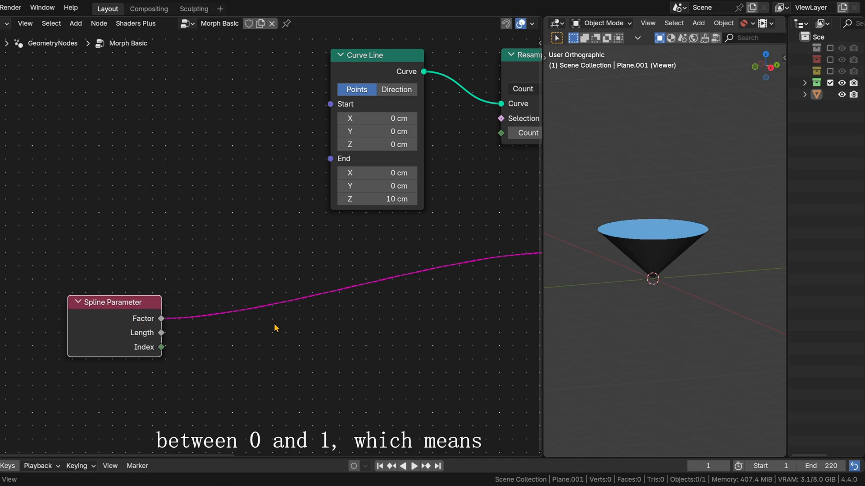
key("shift+a")
type("float cu")
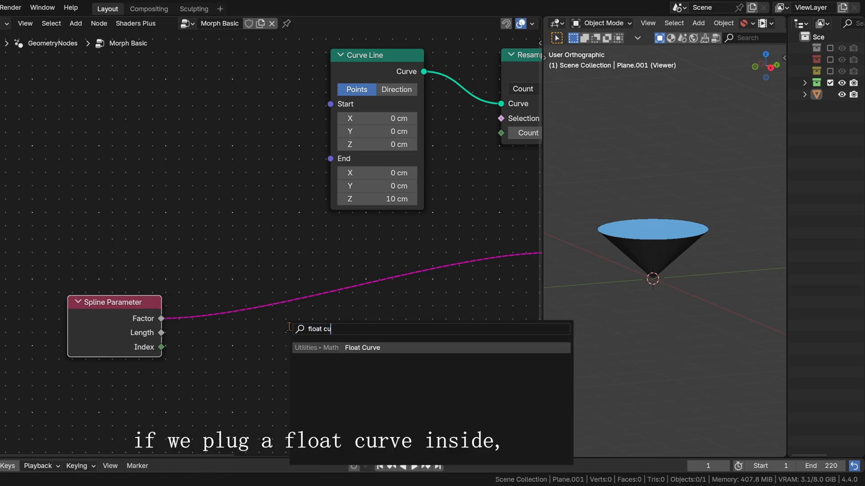
key("Return")
left_click(263, 250)
middle_click_drag(430, 351, 383, 329)
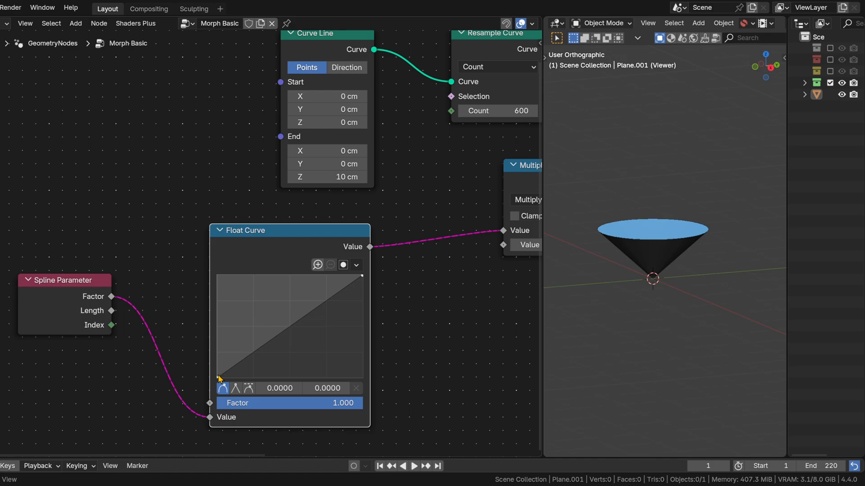
Step: Annotate the Float Curve's horizontal and vertical ranges with 0, 1 and direction arrows, and remove the annotations
left_click_drag(192, 386, 191, 387)
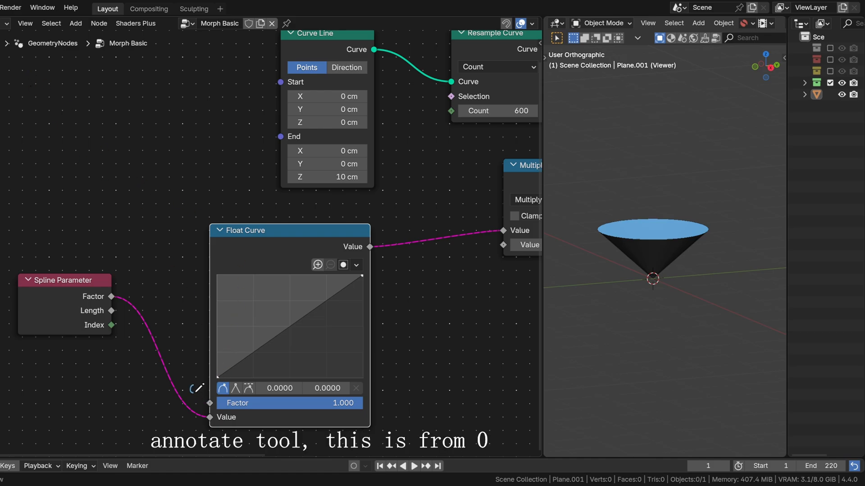
left_click_drag(377, 386, 416, 369)
mouse_move(414, 256)
left_mouse_down()
mouse_move(421, 305)
mouse_move(421, 280)
left_mouse_up()
mouse_move(254, 439)
left_mouse_down()
mouse_move(388, 425)
mouse_move(374, 435)
left_mouse_up()
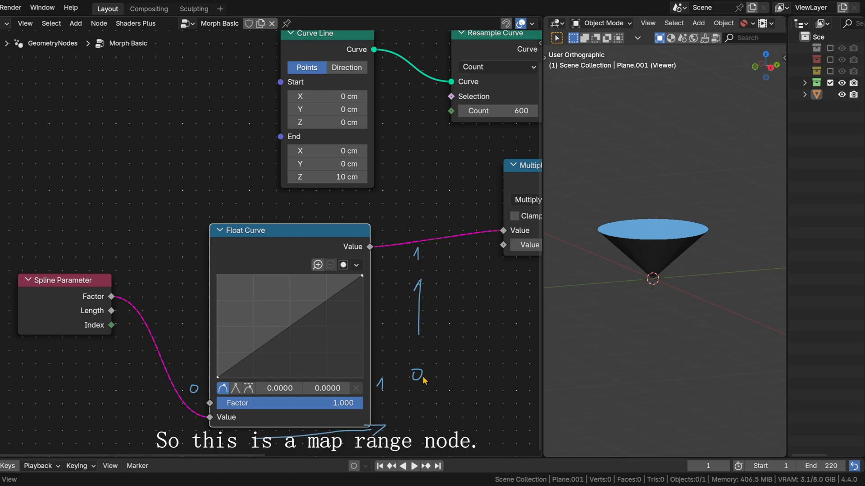
key("n")
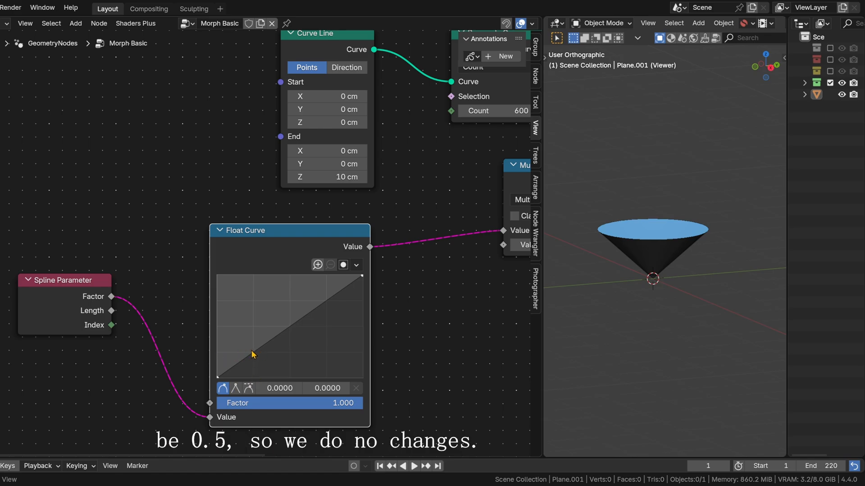
Step: Add two points to the Float Curve, at about 0.17, 0.63 and at 0.62, 0.17
left_click_drag(254, 357, 242, 314)
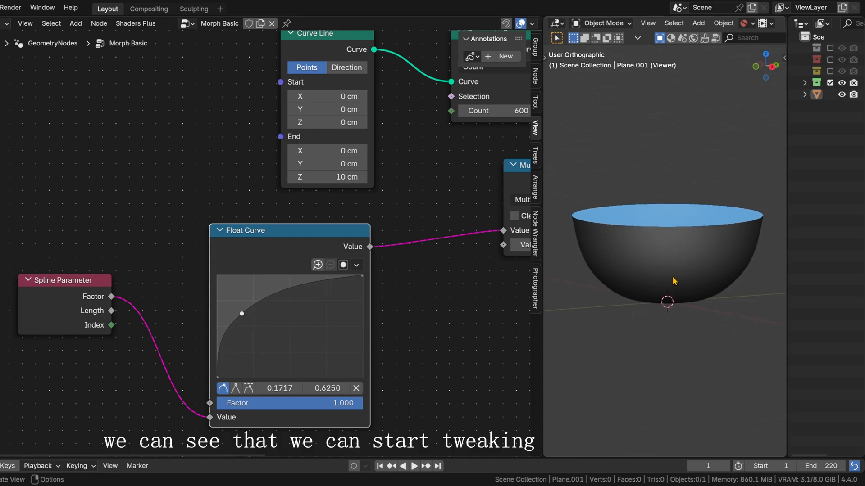
scroll(674, 279, "down", 2)
mouse_move(682, 279)
middle_mouse_down()
mouse_move(684, 244)
mouse_move(697, 277)
middle_mouse_up()
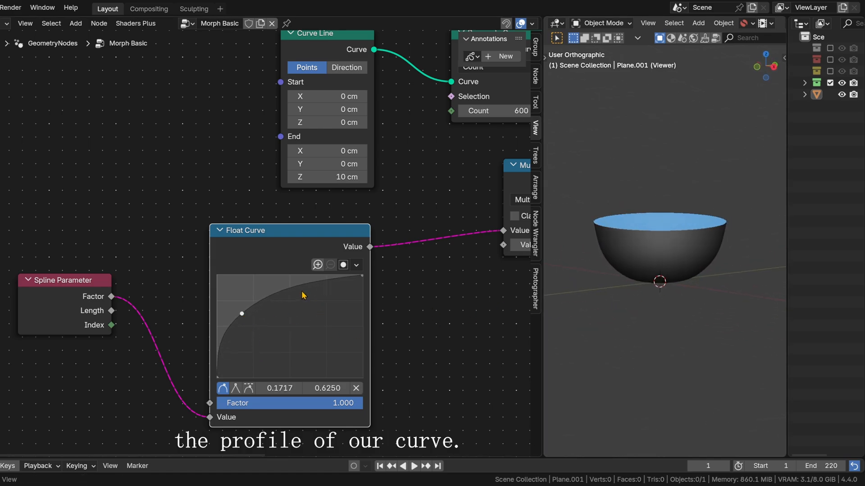
left_click_drag(303, 295, 307, 360)
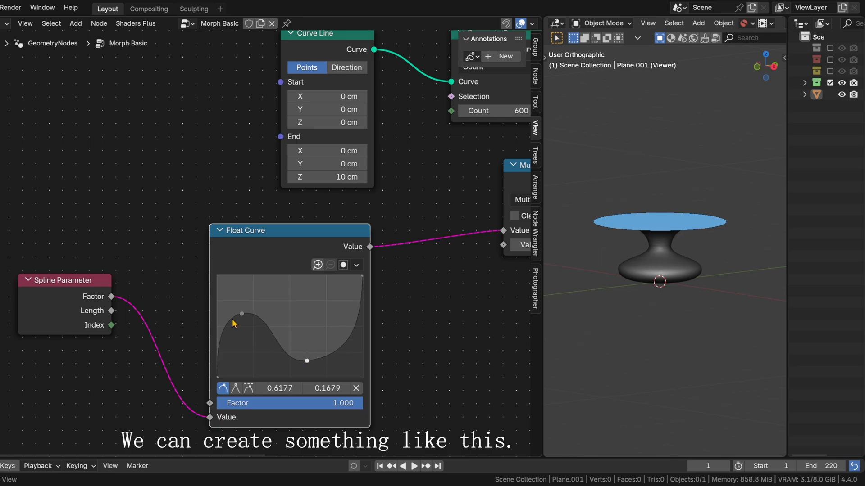
Step: Raise the Float Curve's peak point slightly and move its end point to 0.8282, 1.0000
left_click_drag(242, 313, 249, 299)
left_click_drag(366, 281, 347, 280)
middle_click_drag(668, 263, 698, 243)
scroll(690, 285, "up", 3)
scroll(418, 306, "down", 4)
Step: Duplicate the Float Curve node below the original and wire the copy between Spline Parameter's Factor and Multiply's first value
middle_click_drag(420, 311, 373, 274)
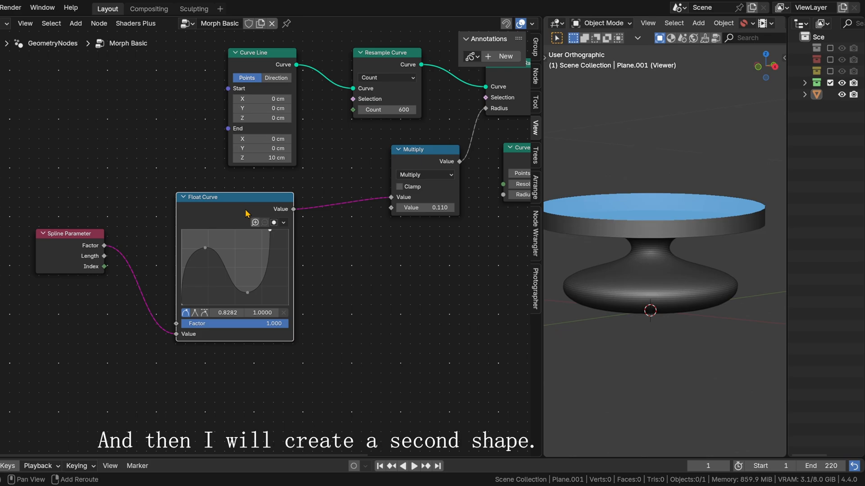
key("shift+d")
left_click(246, 364)
middle_click_drag(349, 343, 379, 271)
left_click_drag(94, 187, 207, 405)
middle_click_drag(324, 291, 263, 354)
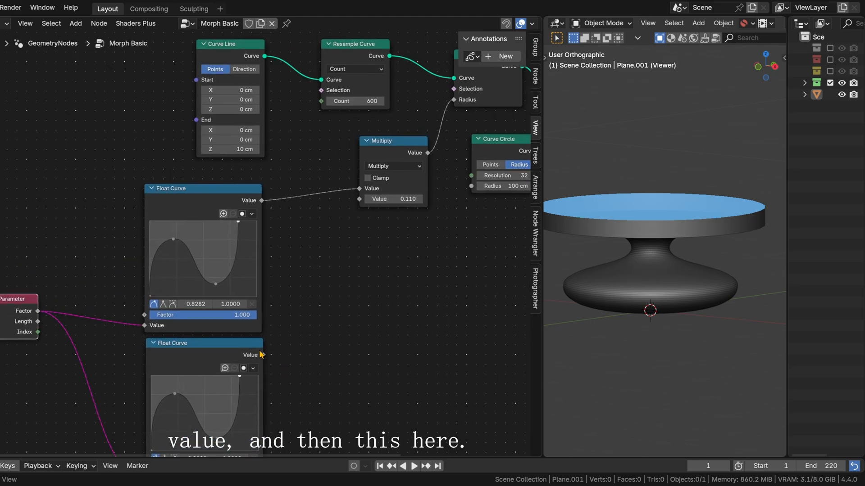
left_click_drag(263, 355, 333, 205)
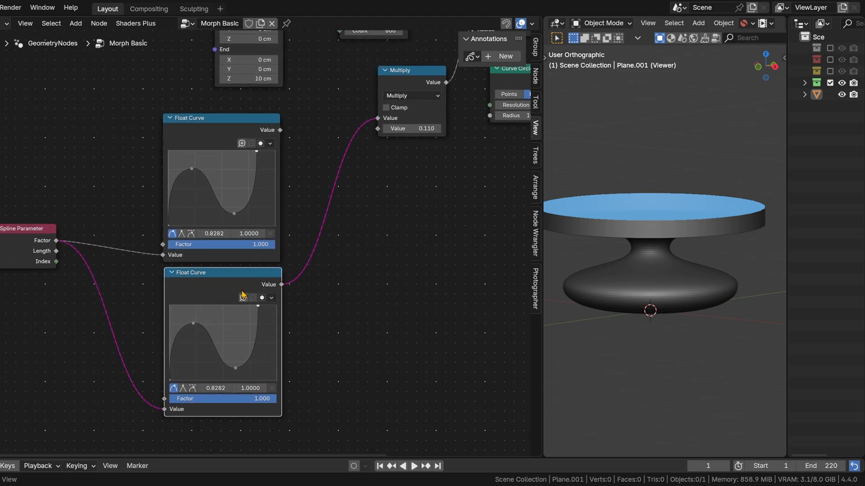
Step: Reset the duplicated Float Curve and shape a flat base section at about 0.57, ending in a vector-handled point near 0.15
left_click(271, 298)
left_click(311, 339)
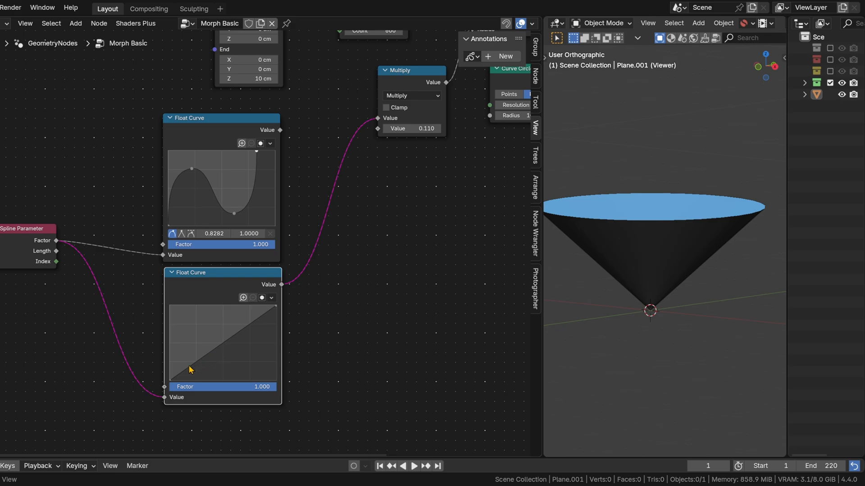
left_click_drag(172, 382, 185, 337)
left_click(183, 388)
left_click(213, 332)
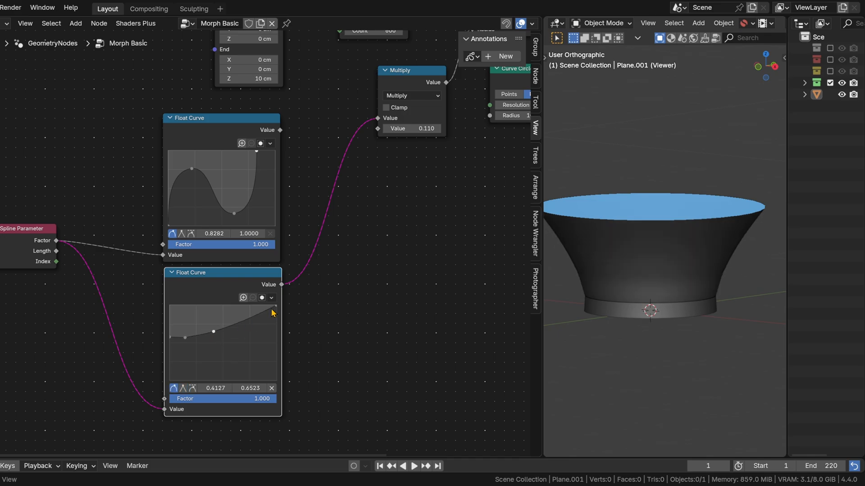
left_click(271, 388)
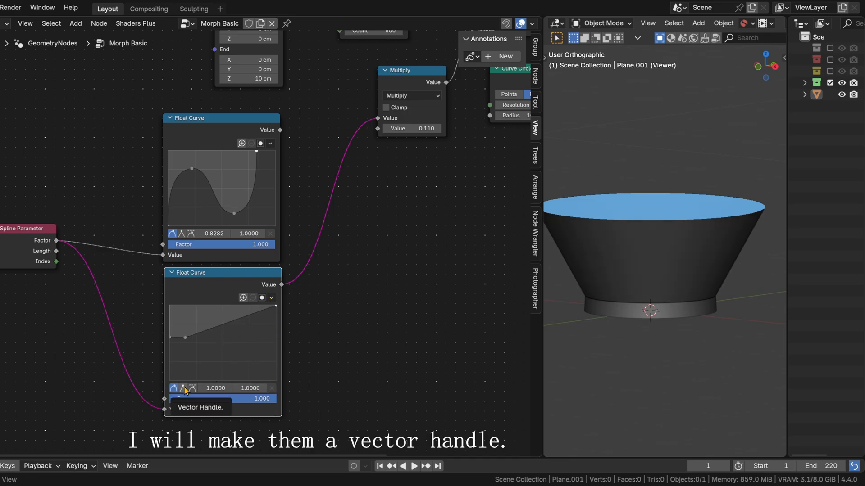
Step: Give the end point a vector handle and add low, vector-handled points that form a sharp drop and a narrow stem
left_click(184, 389)
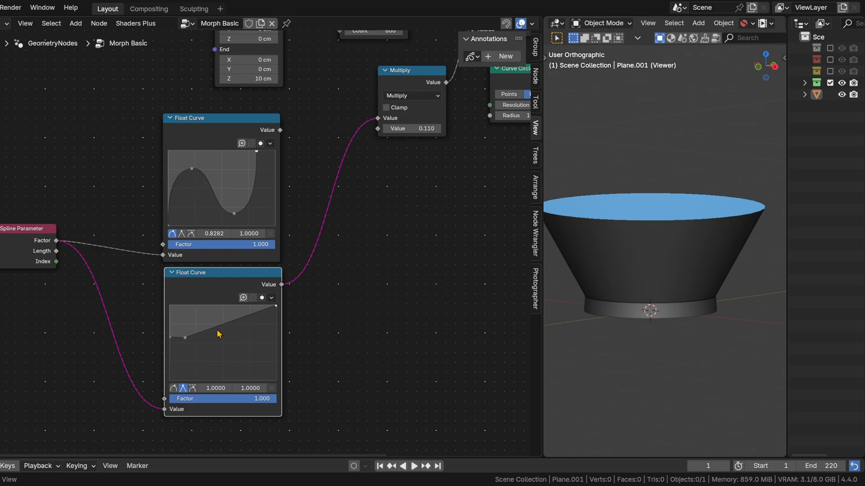
left_click_drag(218, 334, 185, 369)
left_click(183, 388)
left_click(185, 337)
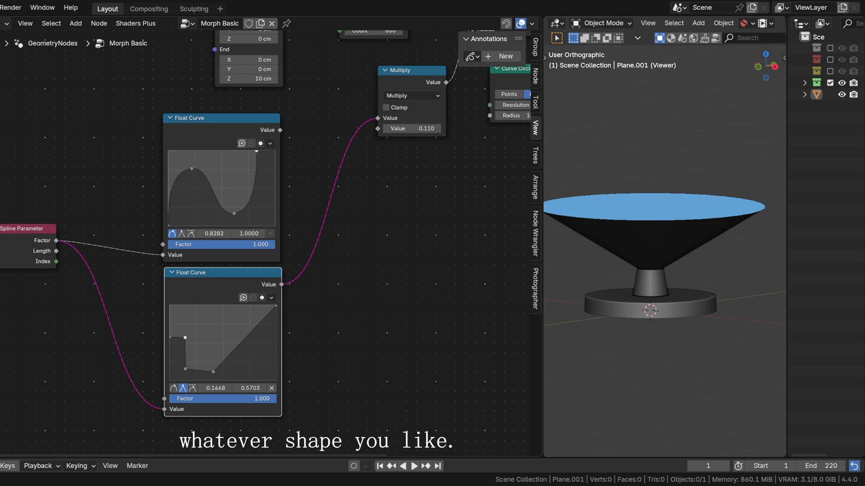
Step: Move the base corner point to 0.1385, 0.5664 and the end point to 0.7070, and try an extra point near the end
left_click_drag(185, 338, 183, 337)
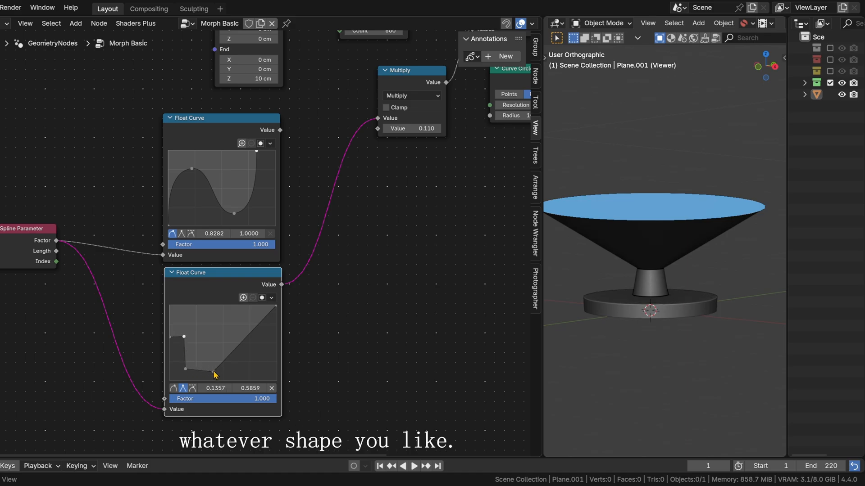
left_click_drag(276, 307, 277, 328)
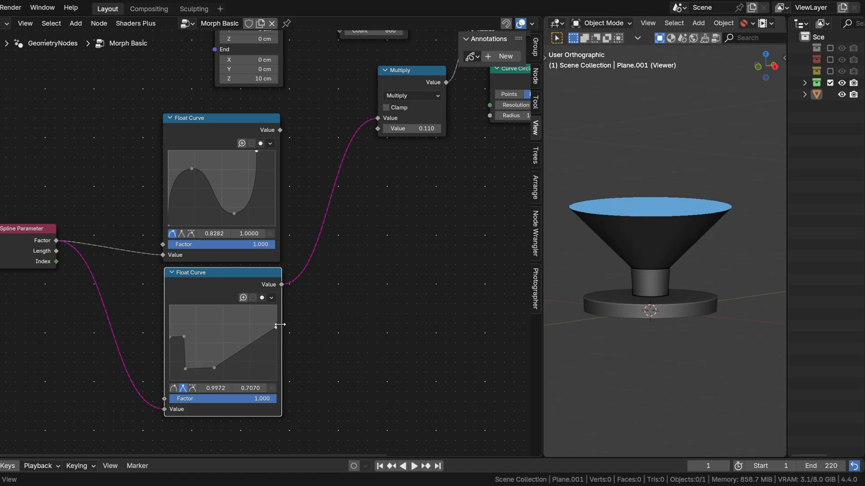
left_click(184, 336)
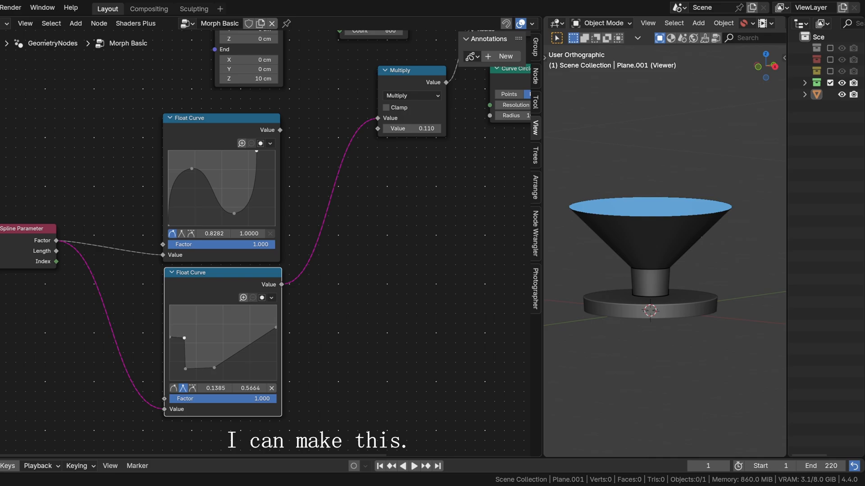
left_click_drag(261, 339, 269, 359)
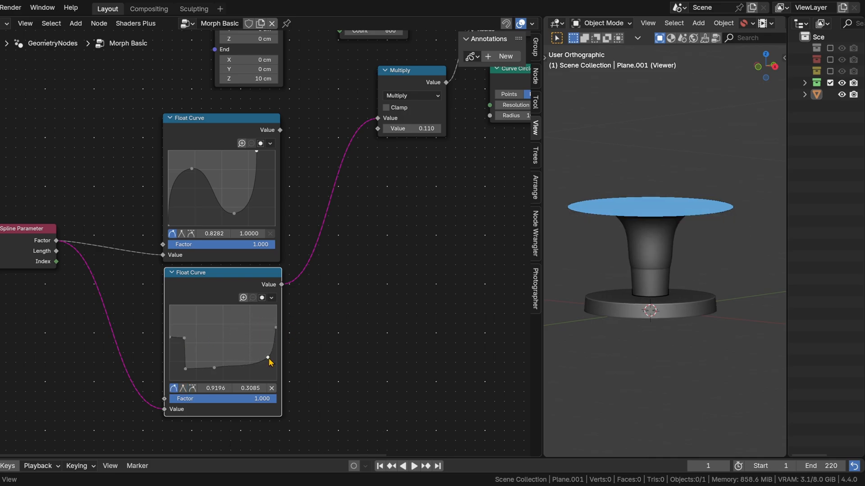
left_click(271, 389)
Step: Raise the lower curve's end point to about 0.9 and smooth the stem's upper point near 0.43, 0.14 with an auto-clamped handle
left_click_drag(276, 328, 276, 312)
left_click(214, 370)
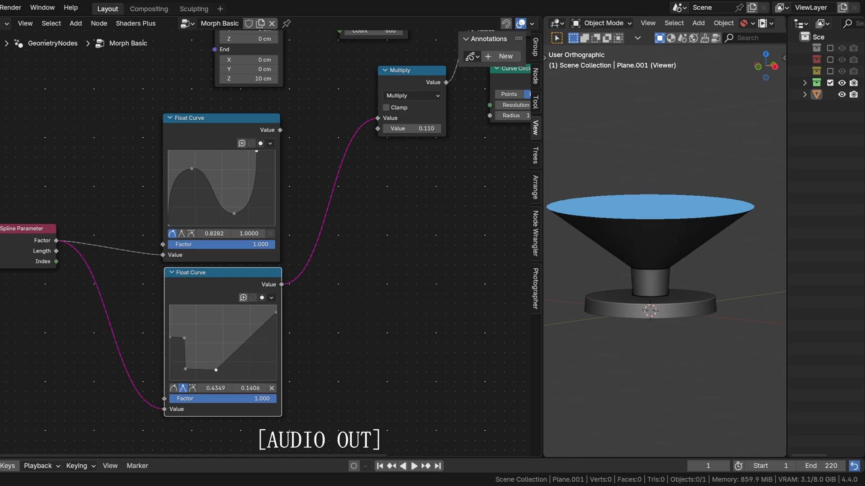
left_click(193, 387)
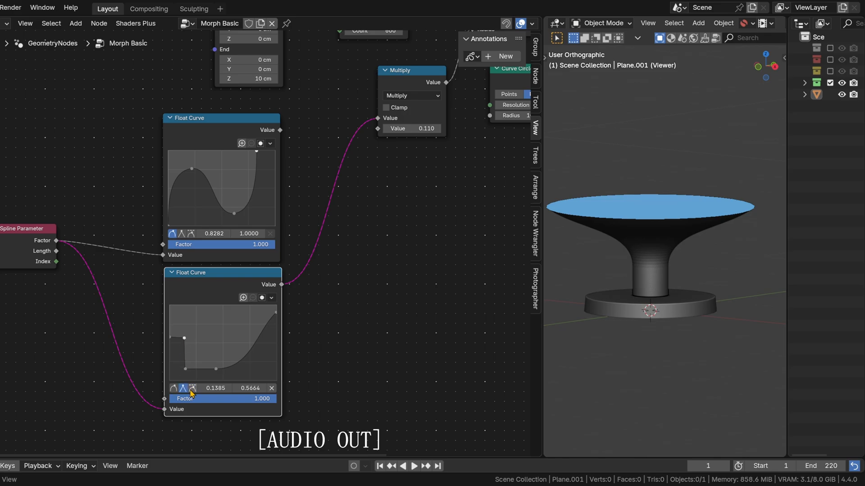
Step: Check the shape from a lower angle and lower the second curve's end point to 0.7539
middle_click_drag(661, 260, 674, 274)
left_click_drag(276, 312, 275, 324)
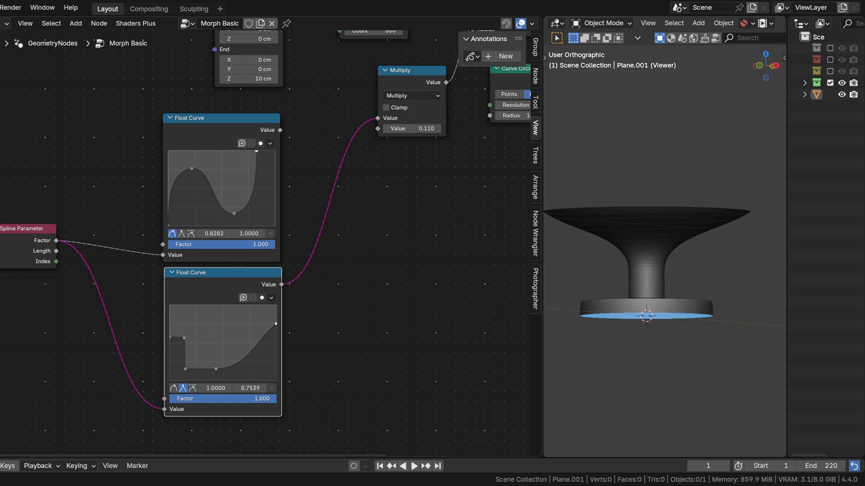
scroll(708, 27, "down", 5)
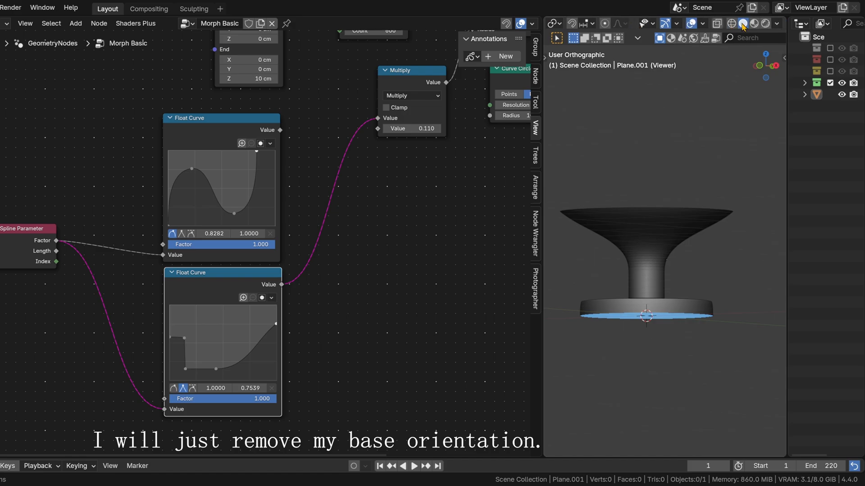
Step: Turn off the Face Orientation overlay in the 3D viewport and check the shape from an elevated angle
left_click(706, 25)
left_click(649, 231)
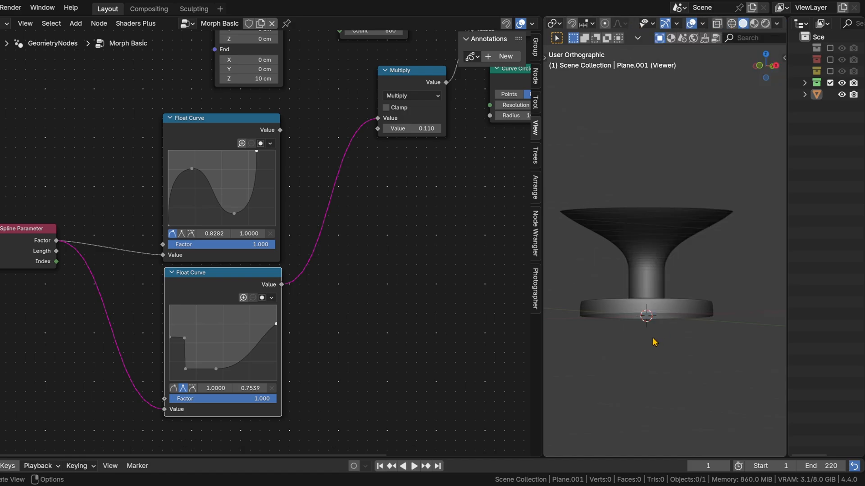
middle_click_drag(667, 315, 662, 273)
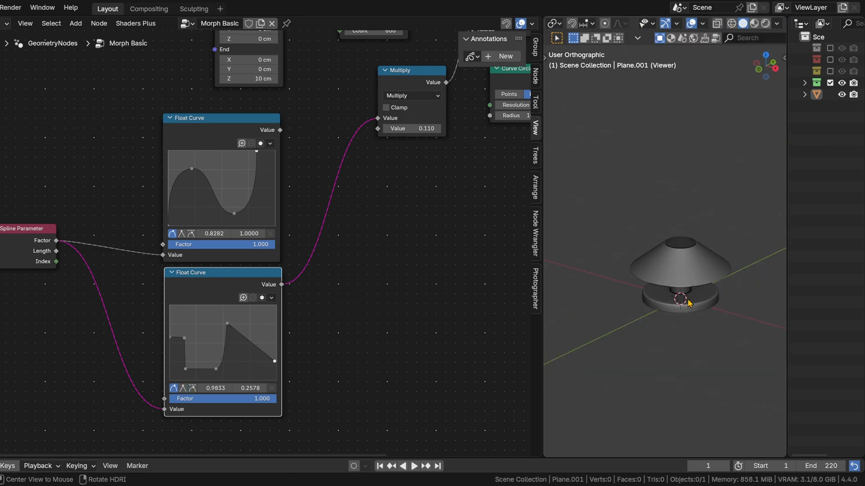
middle_click_drag(651, 270, 598, 266)
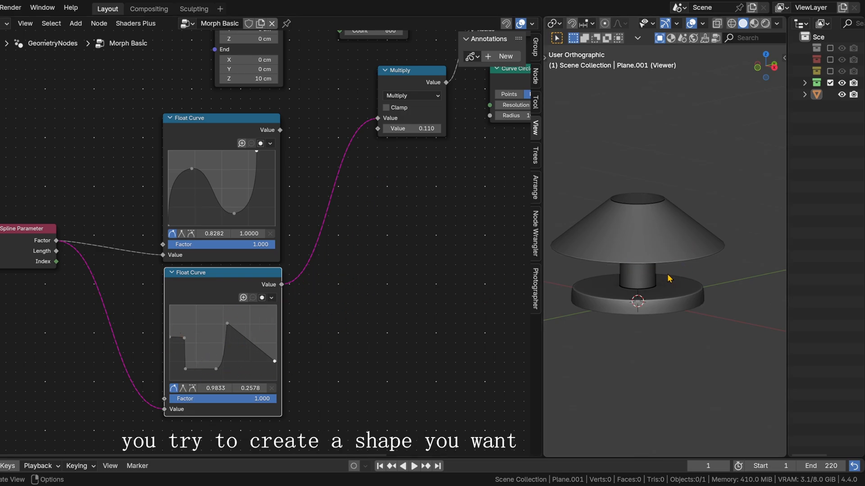
middle_click_drag(668, 277, 669, 286)
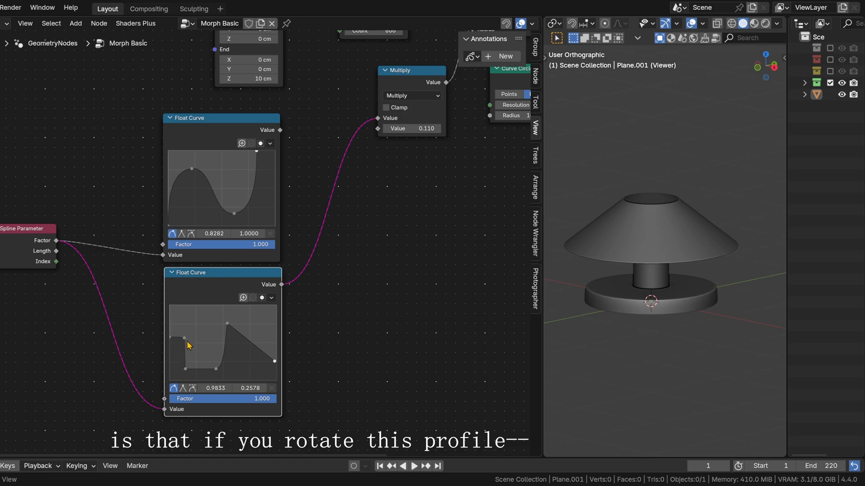
left_click_drag(144, 333, 183, 336)
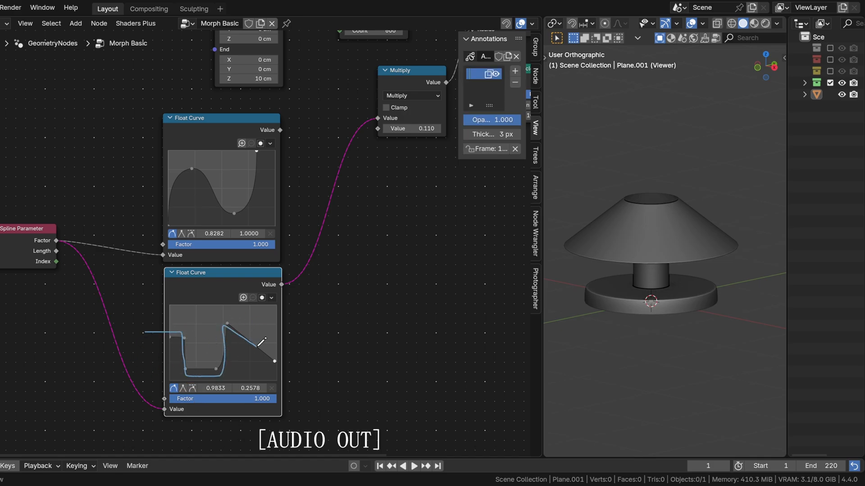
mouse_move(319, 373)
left_mouse_down()
mouse_move(332, 346)
mouse_move(295, 328)
mouse_move(304, 319)
left_mouse_up()
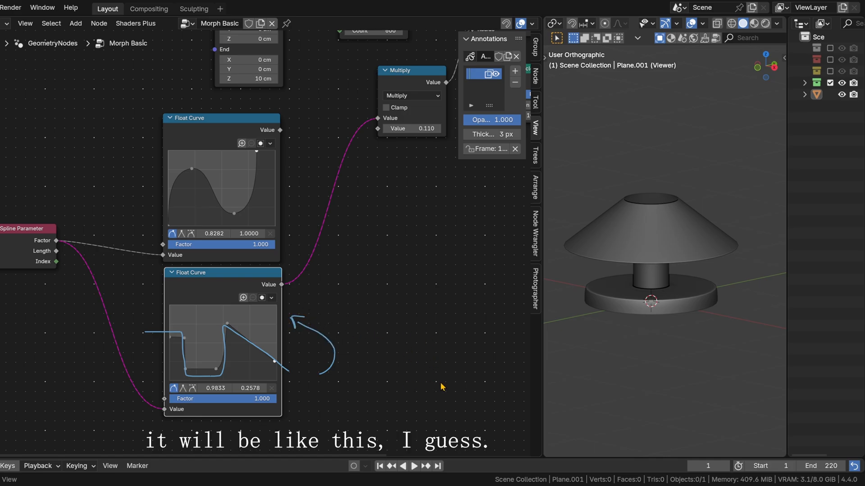
mouse_move(409, 383)
left_mouse_down()
mouse_move(404, 366)
mouse_move(444, 343)
left_mouse_up()
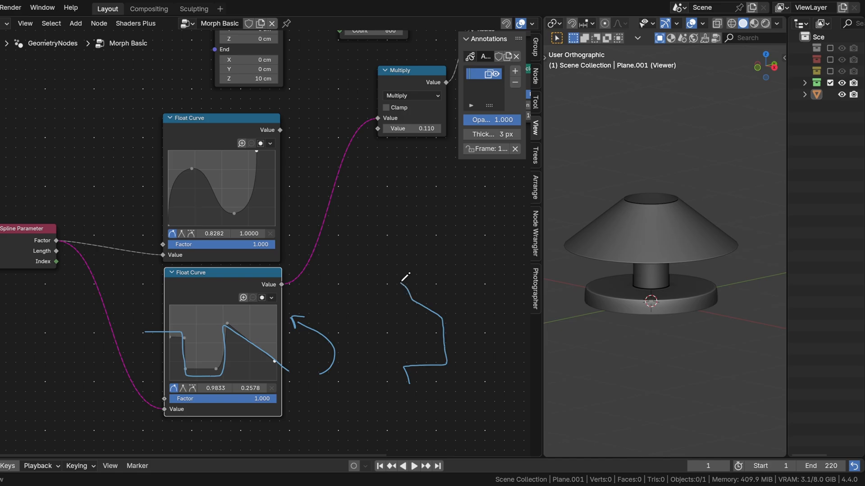
key("ctrl+z")
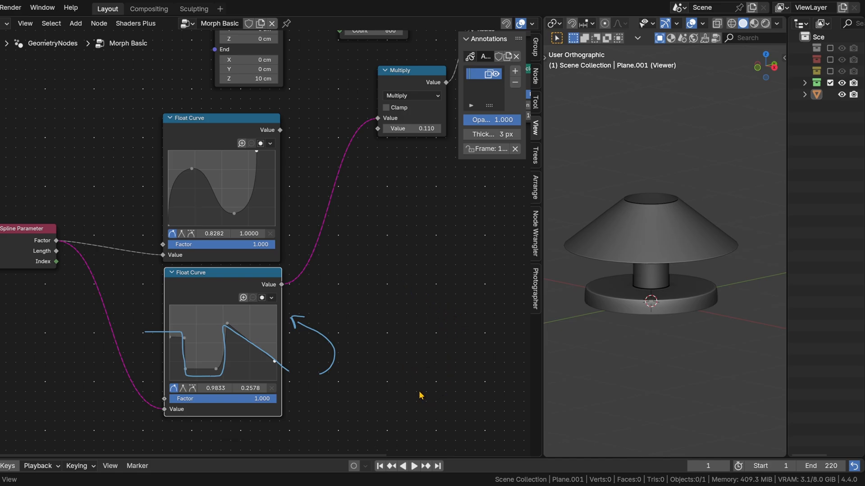
Step: Annotate the rotated profile beside the node again, with a dashed vertical axis and a large arc around it
left_click_drag(417, 387, 418, 372)
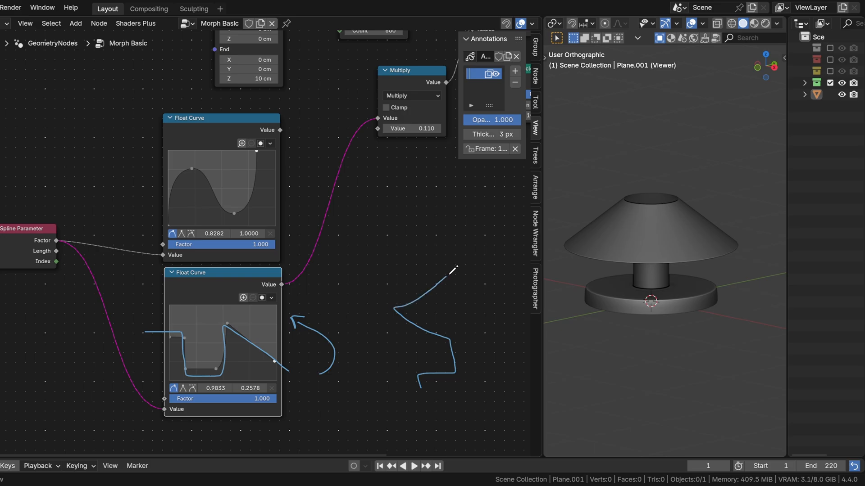
mouse_move(448, 275)
left_mouse_down()
mouse_move(465, 262)
mouse_move(468, 283)
left_mouse_up()
left_click(467, 241)
left_click_drag(468, 296, 469, 307)
left_click_drag(469, 322, 469, 353)
left_click_drag(469, 362, 468, 373)
left_click_drag(467, 378, 467, 393)
mouse_move(451, 240)
left_mouse_down()
mouse_move(393, 271)
mouse_move(412, 403)
left_mouse_up()
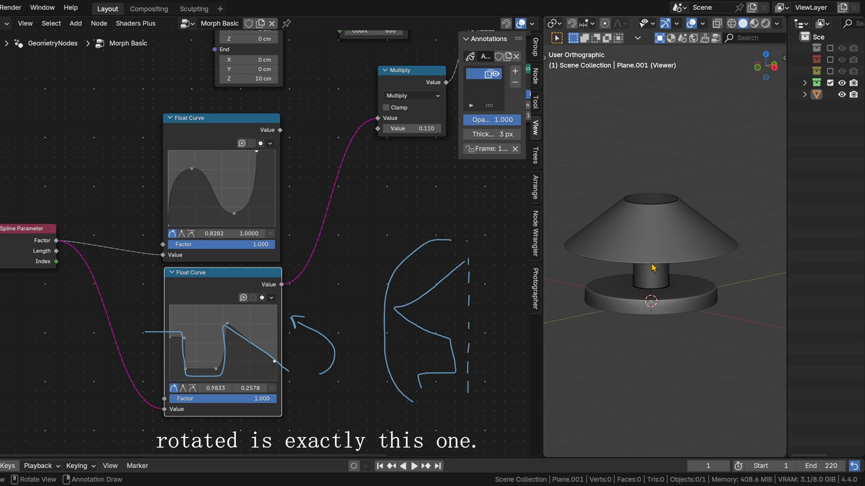
Step: View the model from the right side and trace its silhouette with an annotation, from the shade down to the base
left_click(774, 67)
middle_click_drag(632, 249, 698, 253, "shift")
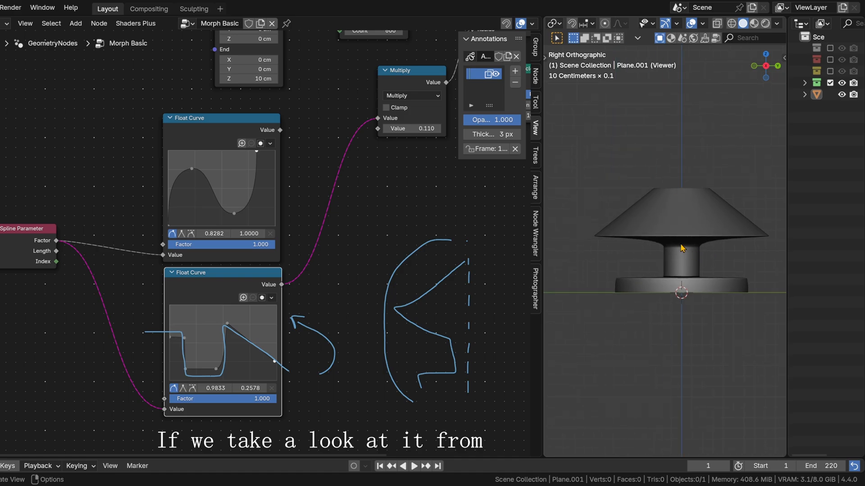
left_click_drag(654, 176, 601, 247)
left_click_drag(668, 266, 611, 296)
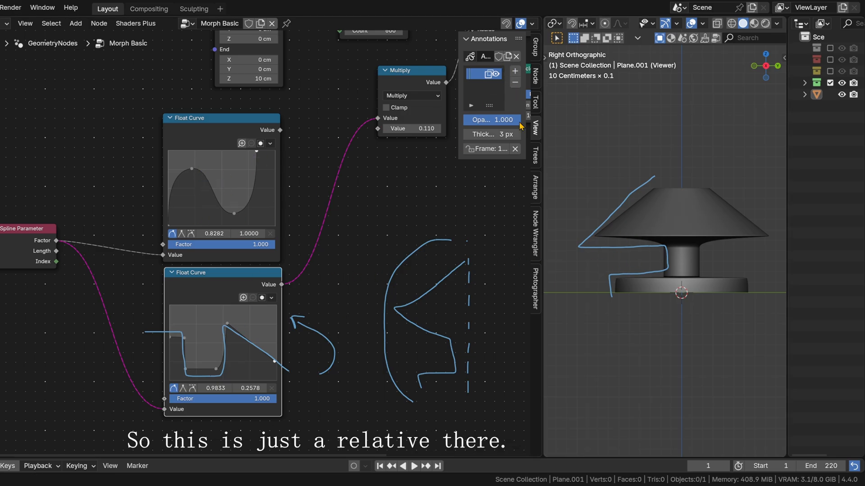
Step: Delete the annotation layer from the node editor
left_click(516, 86)
scroll(383, 218, "down", 4)
middle_click_drag(382, 218, 320, 266)
scroll(321, 266, "up", 4)
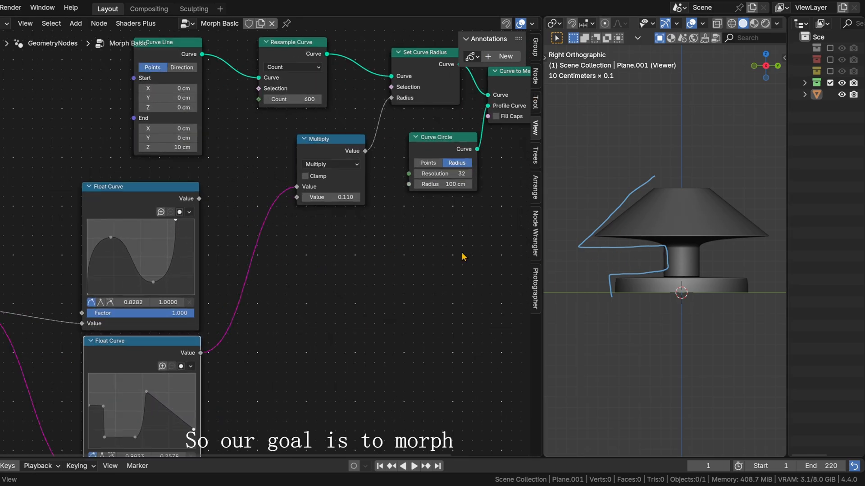
Step: Move the Multiply node lower and insert a Float Mix node into its link to Set Curve Radius
middle_click_drag(352, 241, 246, 270)
left_click_drag(214, 172, 170, 266)
key("shift+a")
type("mix s")
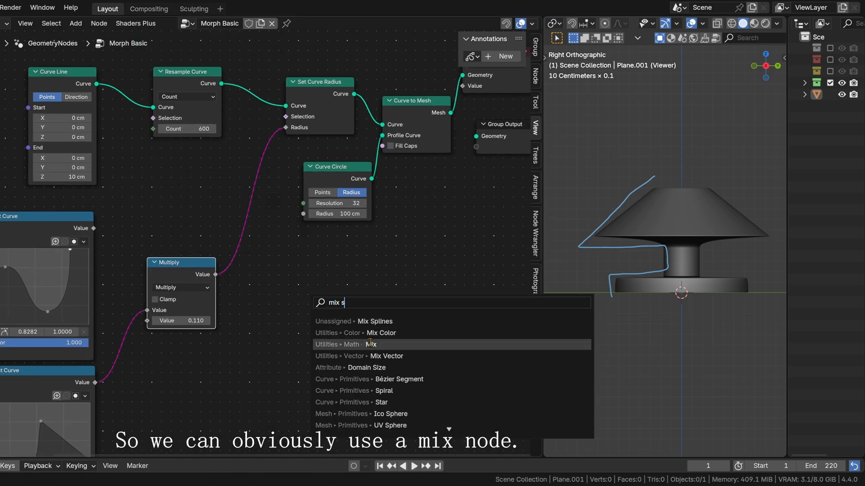
left_click(346, 345)
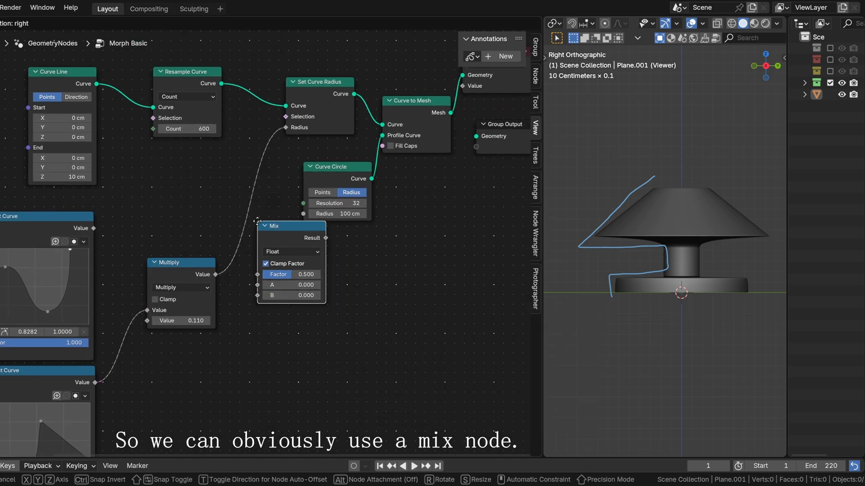
left_click(235, 203)
Step: Spread out the Multiply, Mix and Curve Circle nodes to free space in front of Set Curve Radius
middle_click_drag(307, 311, 206, 285)
middle_click_drag(163, 300, 322, 320)
left_click_drag(227, 289, 250, 381)
left_click_drag(246, 361, 216, 361)
middle_click_drag(444, 230, 284, 267)
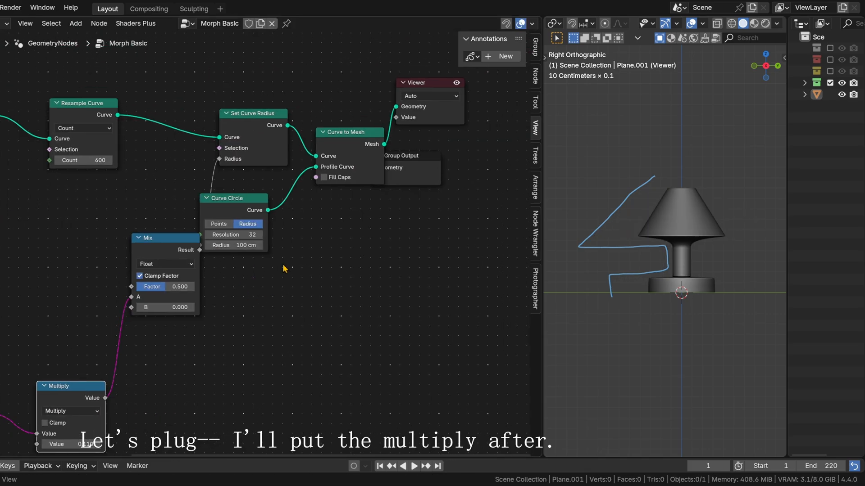
left_click_drag(244, 212, 343, 233)
left_click_drag(159, 253, 140, 253)
Step: Detach the Multiply node and reinsert it between the Mix result and the Set Curve Radius radius input
left_click(72, 388)
left_click(73, 388, "shift")
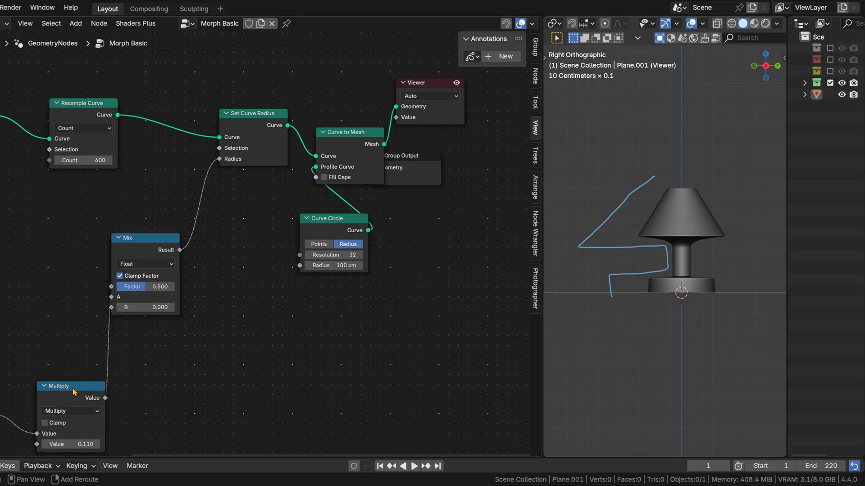
left_click_drag(71, 388, 233, 209)
middle_click_drag(84, 233, 236, 207)
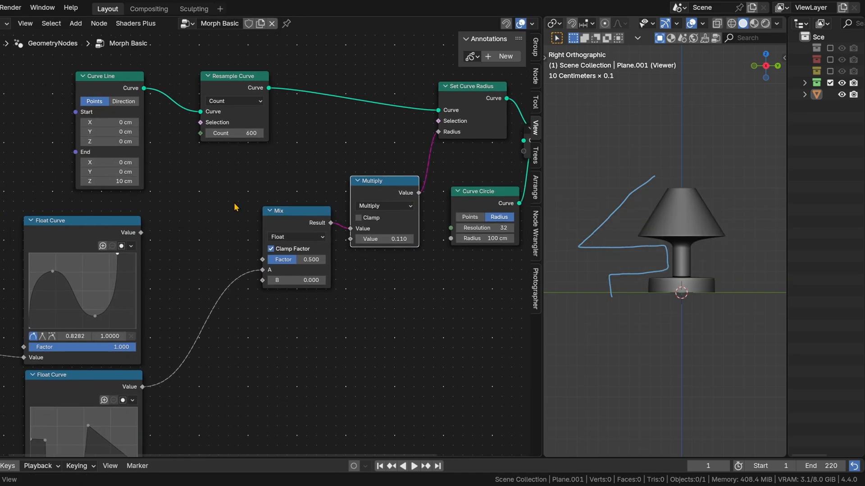
Step: Connect the lower Float Curve to the Mix node's B input and the upper Float Curve to A
left_click_drag(257, 272, 262, 280)
left_click_drag(141, 232, 150, 240)
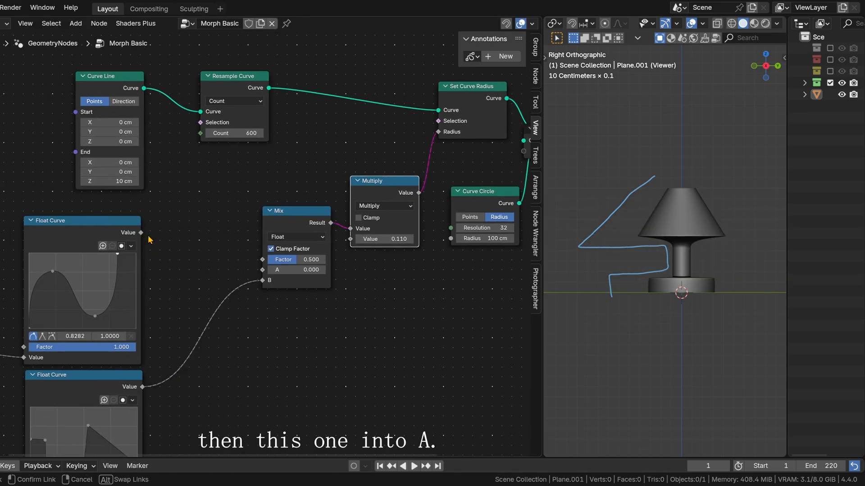
left_click_drag(260, 273, 260, 272)
middle_click_drag(224, 255, 173, 288)
Step: Try out the morph by varying the Mix factor while viewing the shape at an angle, and leave the factor at 0
middle_click_drag(646, 263, 659, 282)
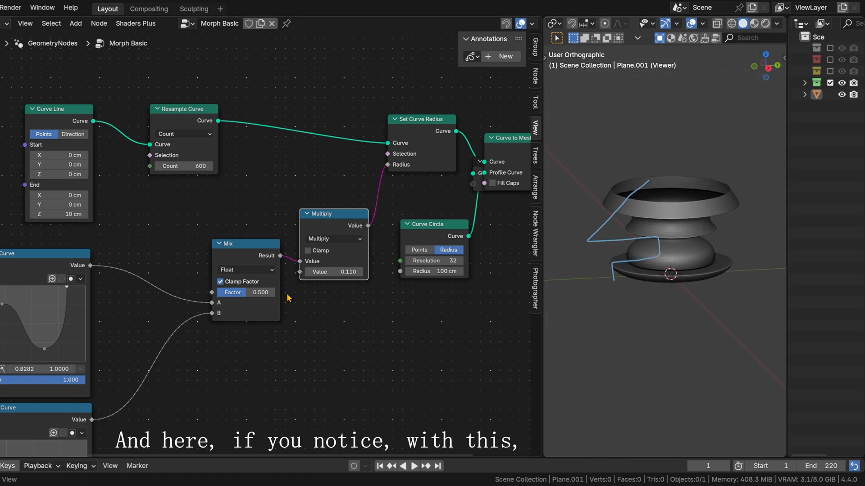
left_click_drag(257, 293, 200, 295)
scroll(198, 317, "up", 2)
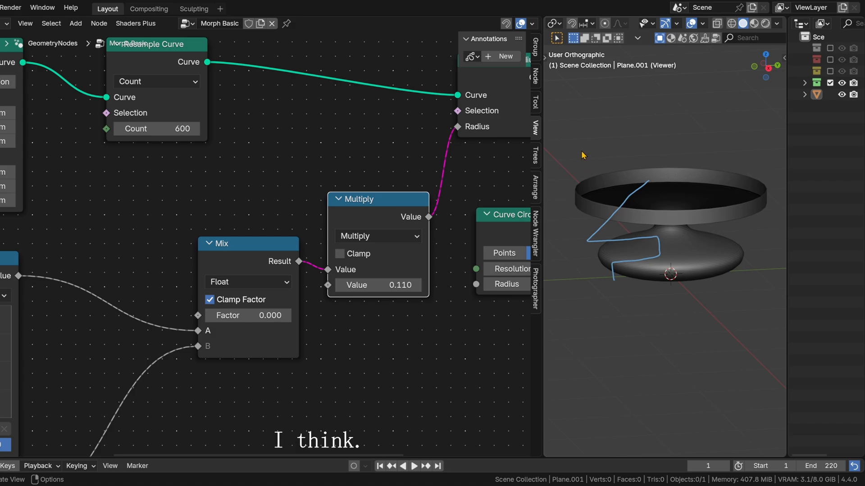
Step: Show the viewport tools and erase the annotated silhouette from the 3D view
key("t")
mouse_move(566, 196)
left_mouse_down()
mouse_move(609, 234)
mouse_move(623, 260)
mouse_move(666, 222)
left_mouse_up()
left_click(559, 187)
left_click(608, 189)
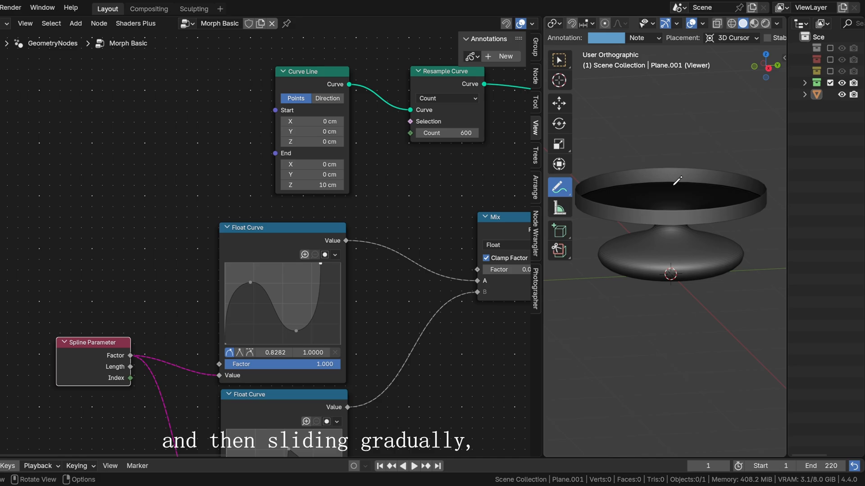
Step: Move the Mix node down beside the lower Float Curve to make room for controlling its factor
middle_click_drag(520, 269, 302, 269)
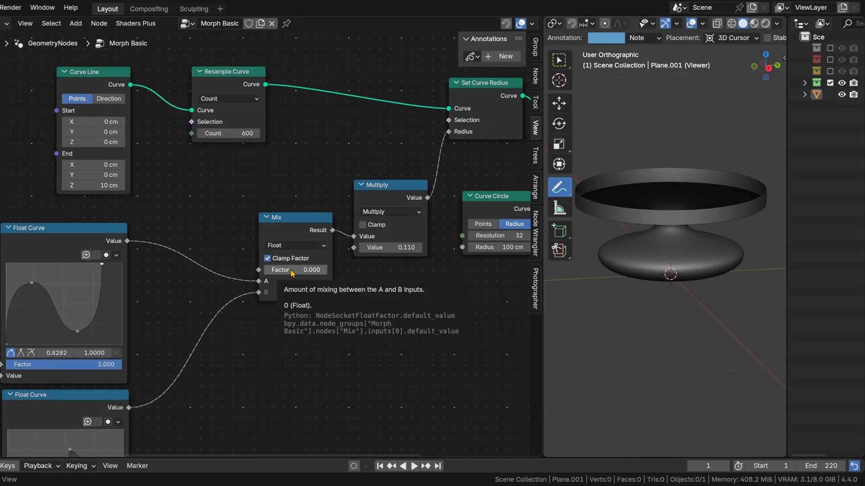
scroll(290, 271, "down", 4)
middle_click_drag(311, 379, 273, 278)
left_click_drag(251, 147, 321, 304)
middle_click_drag(305, 300, 310, 201)
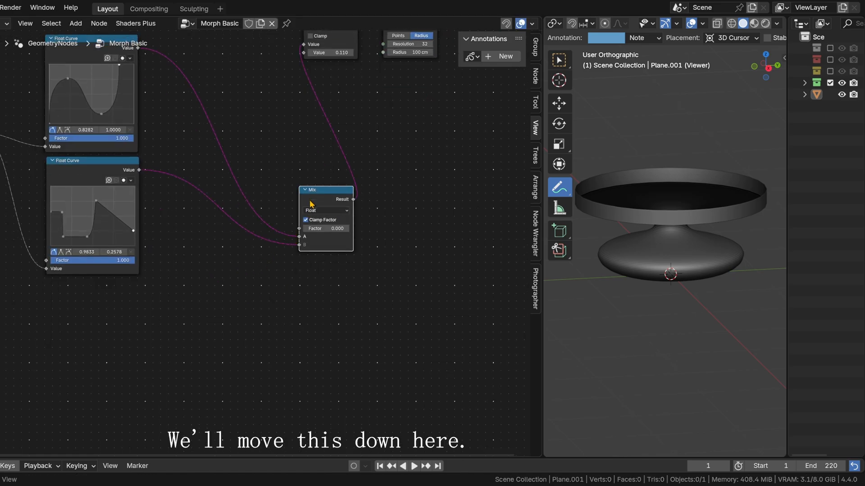
Step: Add a second Spline Parameter node below the Float Curve nodes
middle_click_drag(198, 390, 276, 350)
key("shift+a")
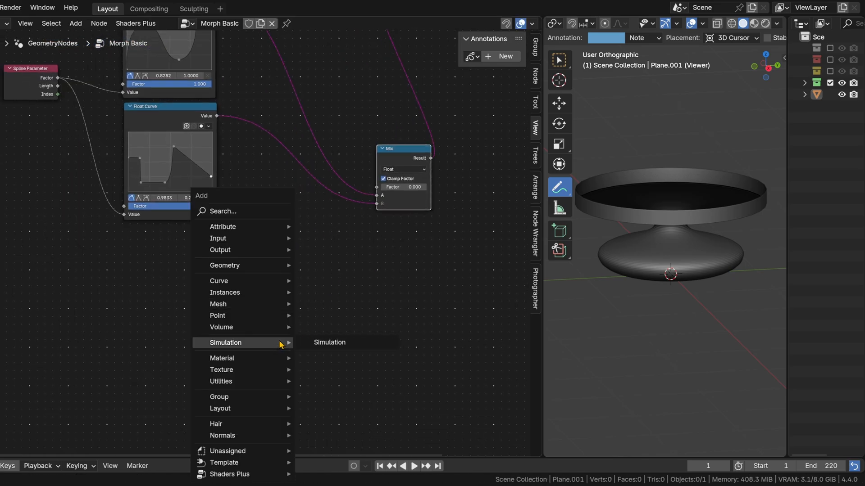
type("splin")
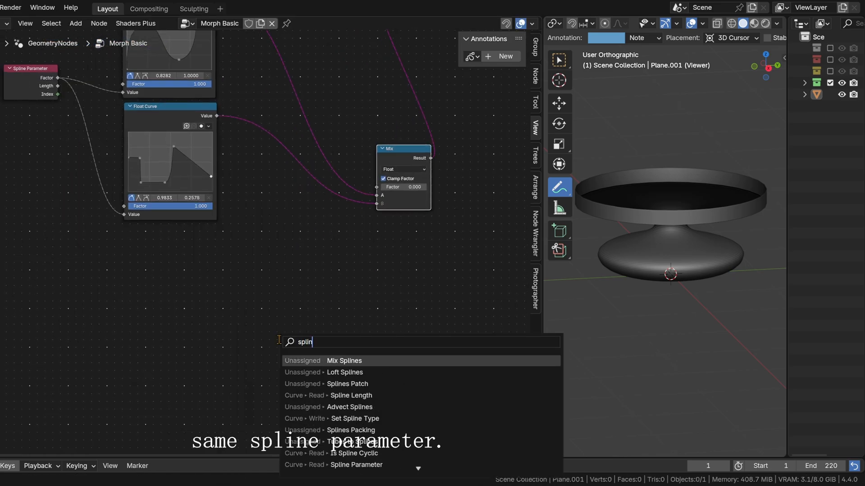
type("e par")
key("Return")
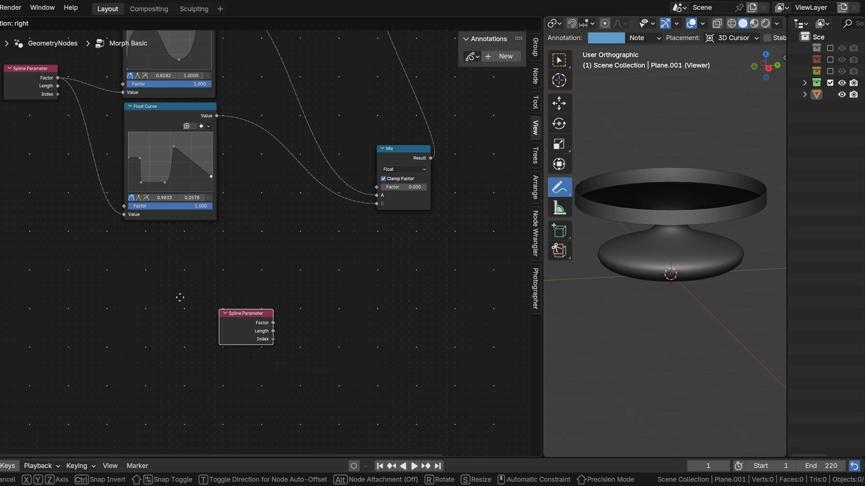
left_click(86, 306)
Step: Move the Viewer node down below the Mix node, keeping the Curve to Mesh output connected to it
scroll(228, 312, "up", 3)
middle_click_drag(392, 266, 344, 304)
scroll(345, 302, "down", 3)
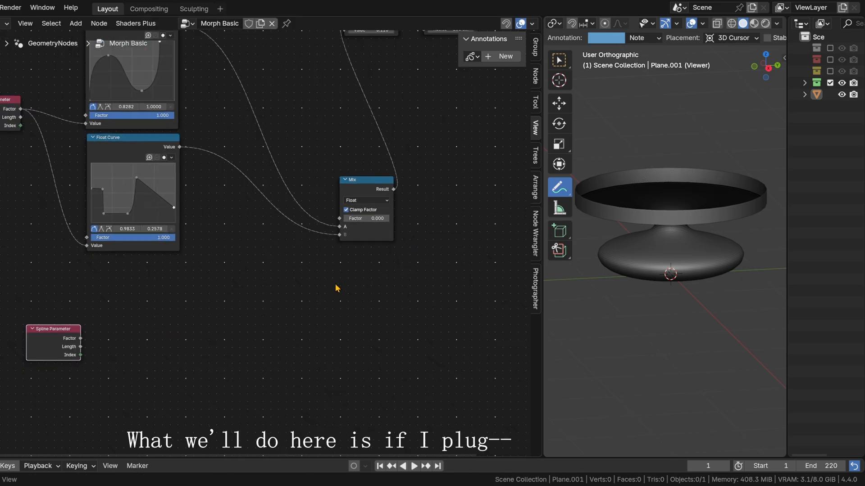
middle_click_drag(485, 181, 255, 334)
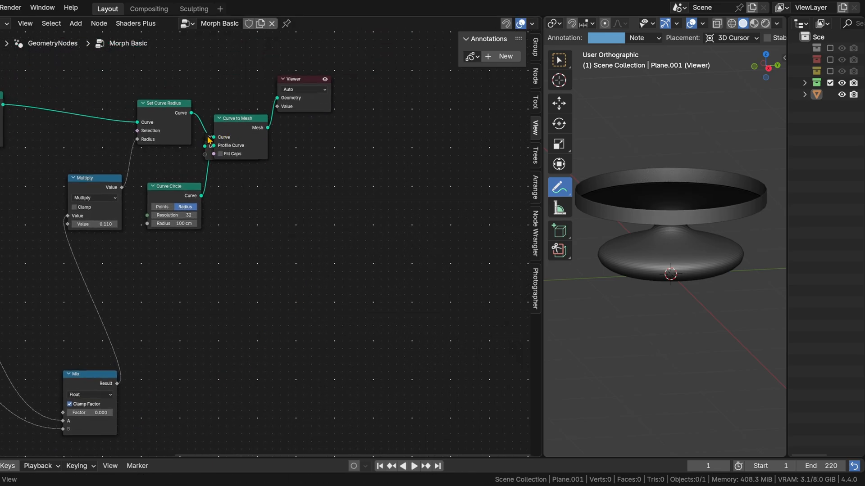
left_click(238, 131)
left_click_drag(304, 98, 135, 393)
middle_click_drag(262, 357, 502, 200)
left_click_drag(370, 247, 414, 364)
middle_click_drag(302, 320, 269, 235)
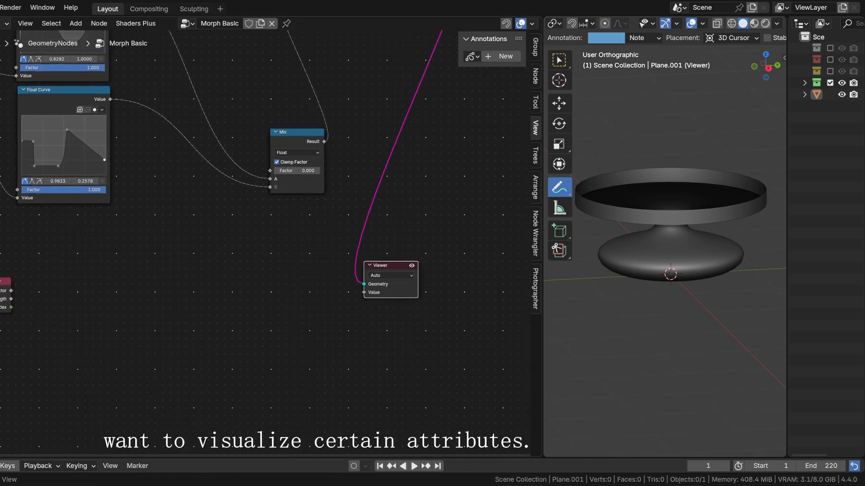
Step: Connect the new Spline Parameter's Factor to the Viewer's Value and bring the two nodes closer together
left_click_drag(4, 307, 388, 307)
scroll(106, 302, "up", 2)
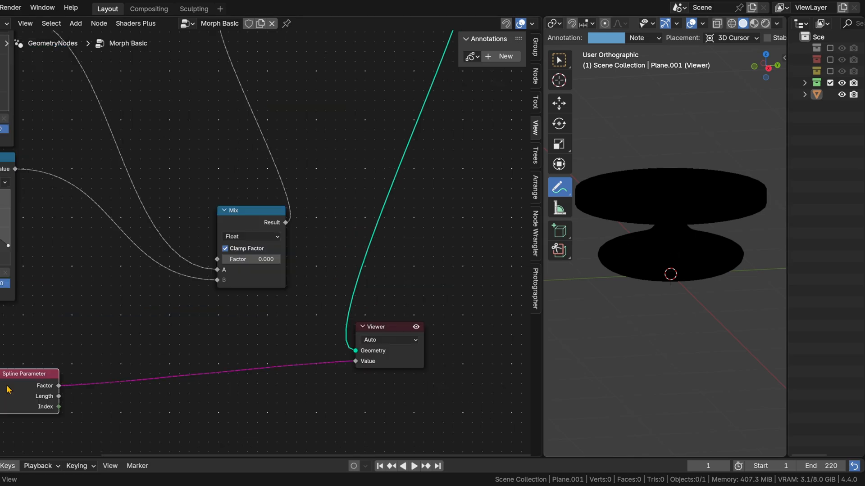
left_click_drag(9, 390, 59, 373)
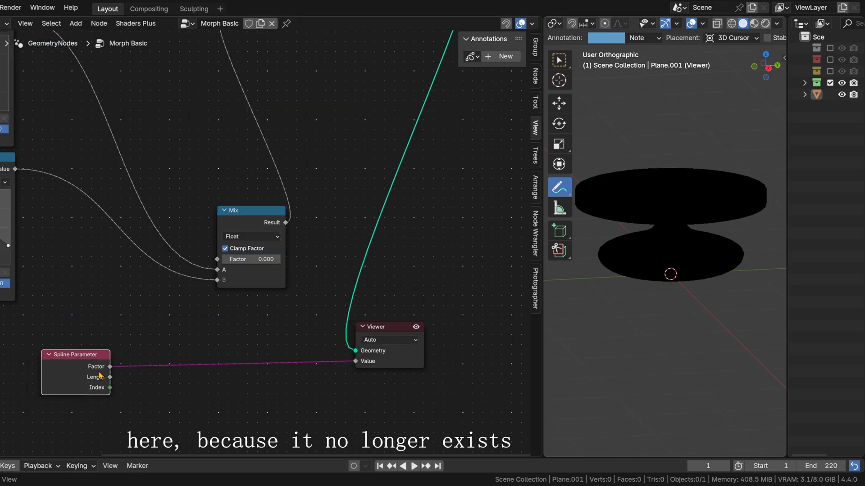
Step: Move the Curve to Mesh node away from Set Curve Radius and shift the Group Output node clear of it
scroll(430, 220, "down", 4)
right_click_drag(425, 208, 324, 328, "alt")
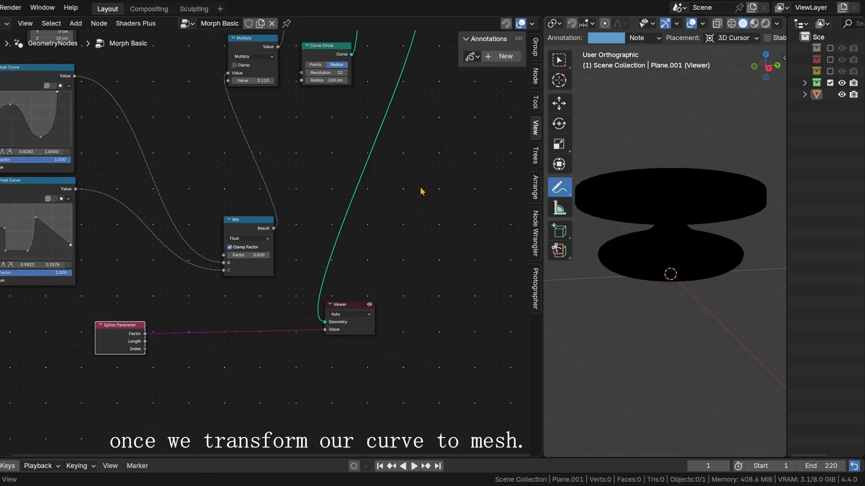
middle_click_drag(487, 76, 382, 279)
left_click_drag(280, 191, 335, 185)
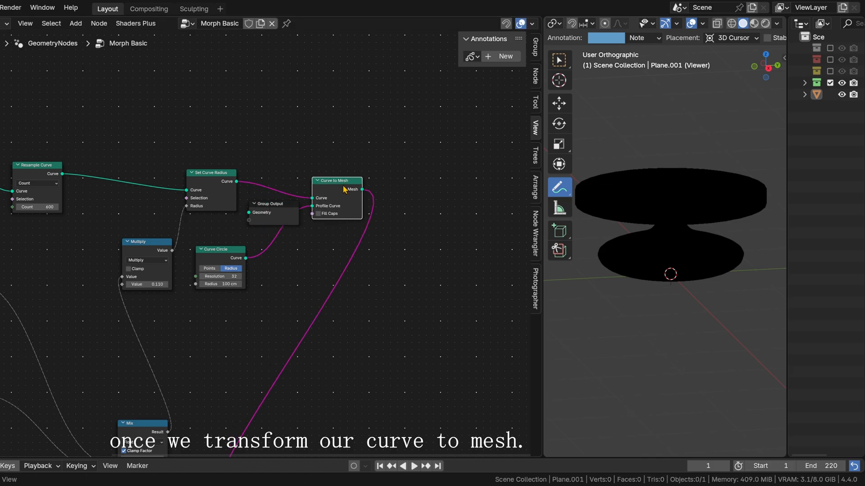
left_click_drag(273, 212, 473, 138)
Step: Add a Capture Attribute node on the link between Resample Curve and Set Curve Radius
middle_click_drag(410, 273, 393, 175)
middle_click_drag(311, 320, 376, 325)
key("shift+a")
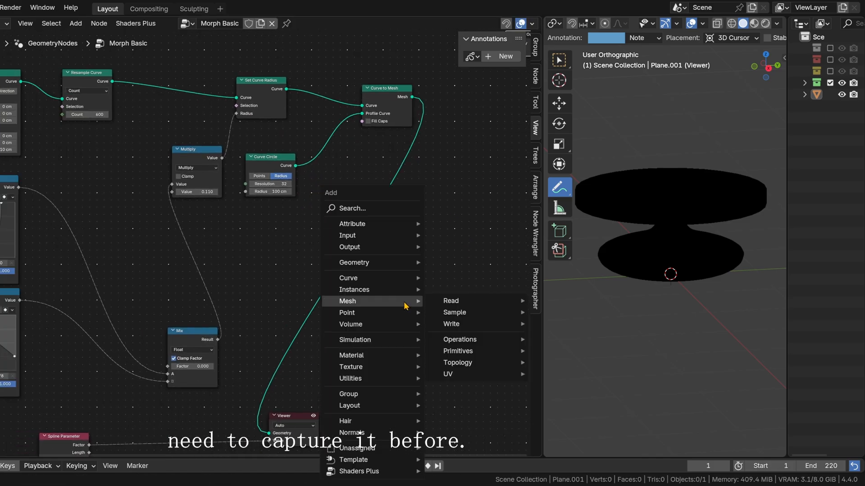
type("capt")
key("Return")
left_click(149, 55)
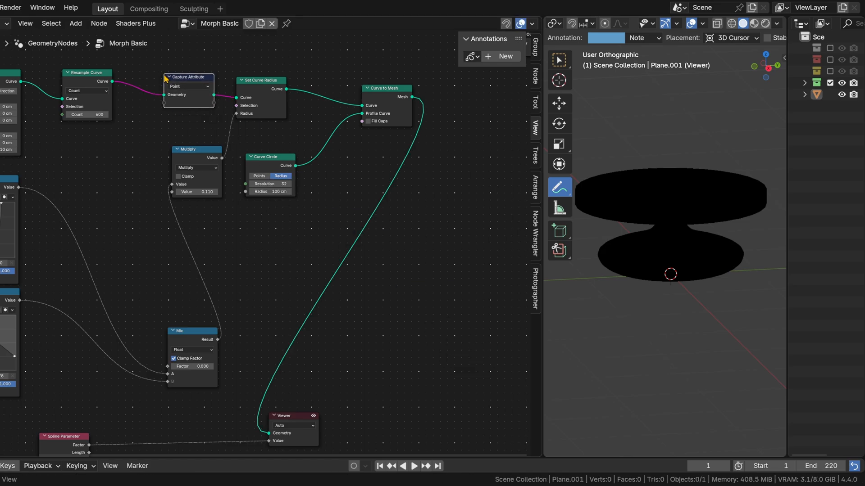
Step: Keep Capture Attribute on the Point domain and capture the original Spline Parameter's Factor with it
left_click(179, 87)
middle_click_drag(186, 88, 303, 112)
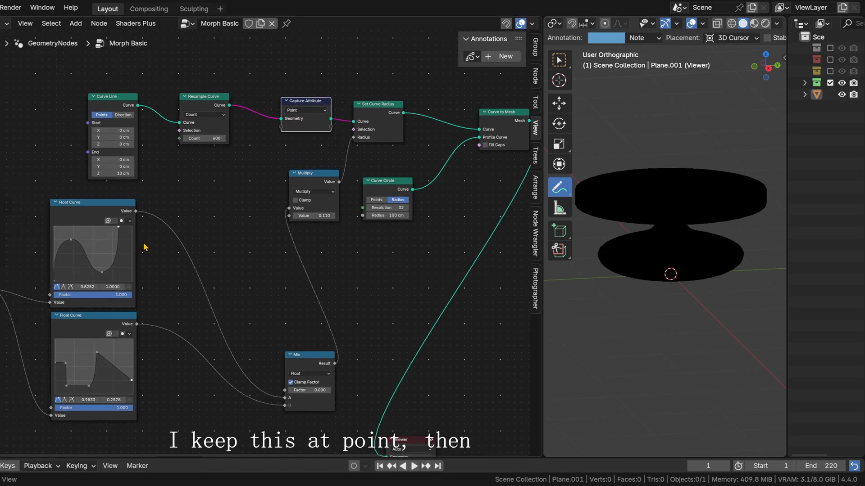
left_click_drag(135, 211, 282, 126)
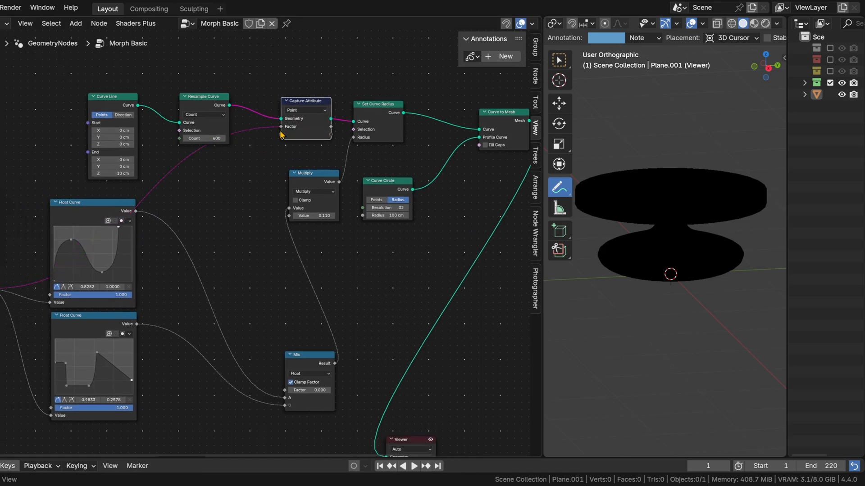
middle_click_drag(257, 241, 179, 145)
Step: Connect the captured Factor output to the Viewer's Value in place of the second Spline Parameter, and reposition the Viewer
left_click_drag(320, 344, 452, 207)
middle_click_drag(303, 134, 215, 211)
left_click_drag(165, 108, 353, 309)
middle_click_drag(696, 229, 644, 302)
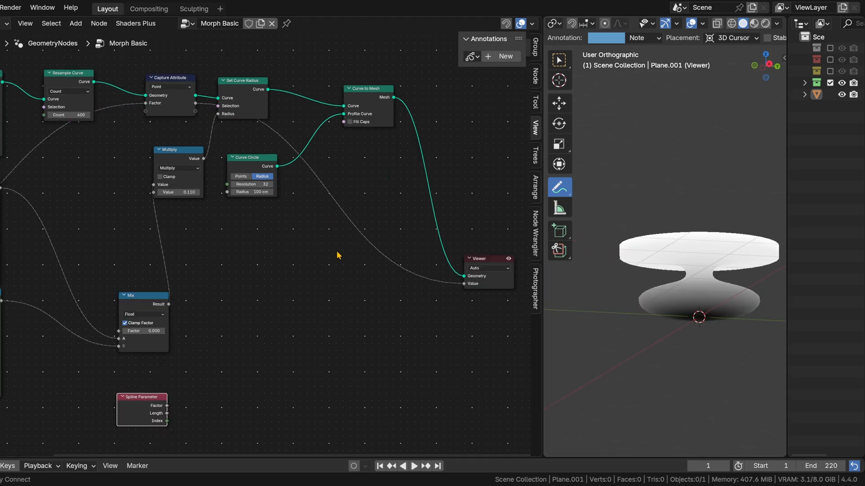
Step: Add a reroute on the link from the captured Factor to the Viewer and move it down beside the second Spline Parameter
right_click_drag(359, 222, 360, 227, "alt")
key("ctrl+z")
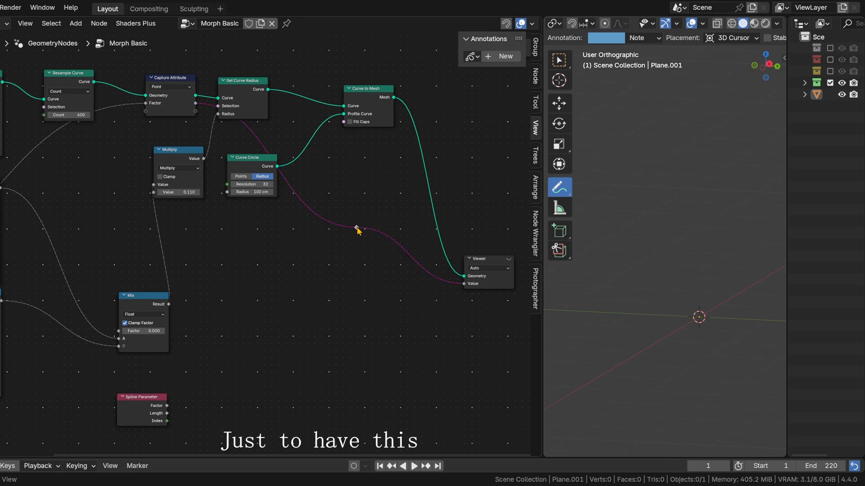
left_click_drag(356, 227, 249, 382)
Step: Reactivate the Viewer node and move it lower, closer to the level of the reroute
middle_click_drag(411, 324, 464, 203)
scroll(463, 203, "up", 4)
middle_click_drag(527, 157, 412, 160)
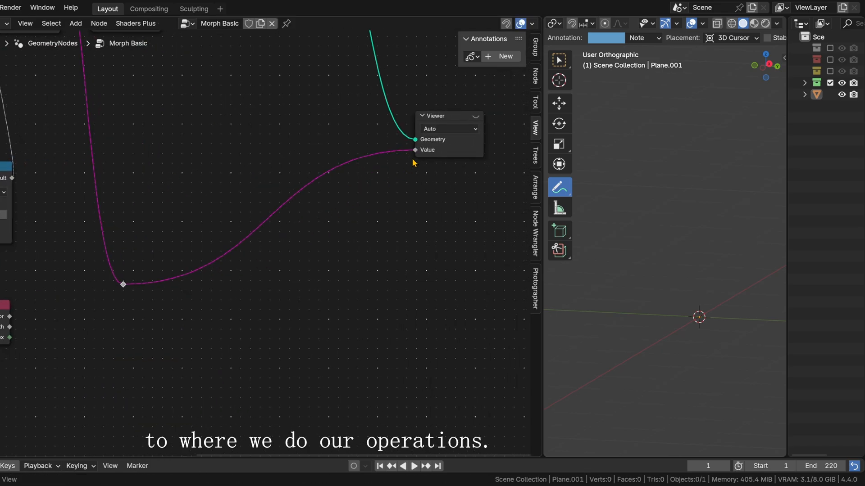
left_click(476, 116)
left_click_drag(476, 122, 465, 186)
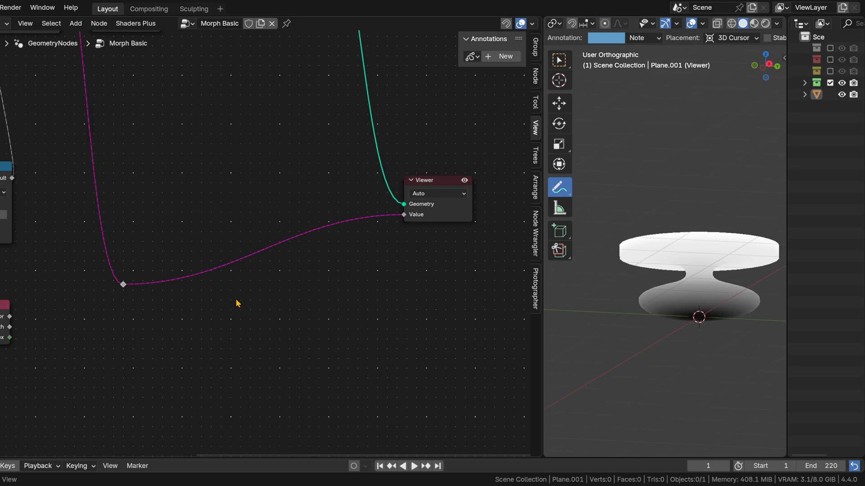
Step: Insert a Math node between the reroute and the Viewer and set its operation to Subtract
key("shift+a")
type("mat")
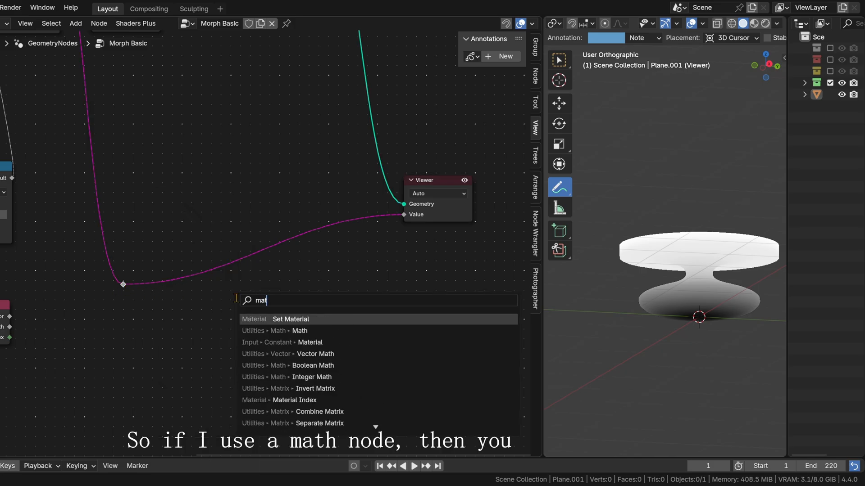
left_click(293, 331)
left_click(242, 295)
left_click(212, 287)
Step: Set the Subtract node's second value to 0, then slide it through 0.530 and down to -0.160 to test the falloff
left_click(224, 333)
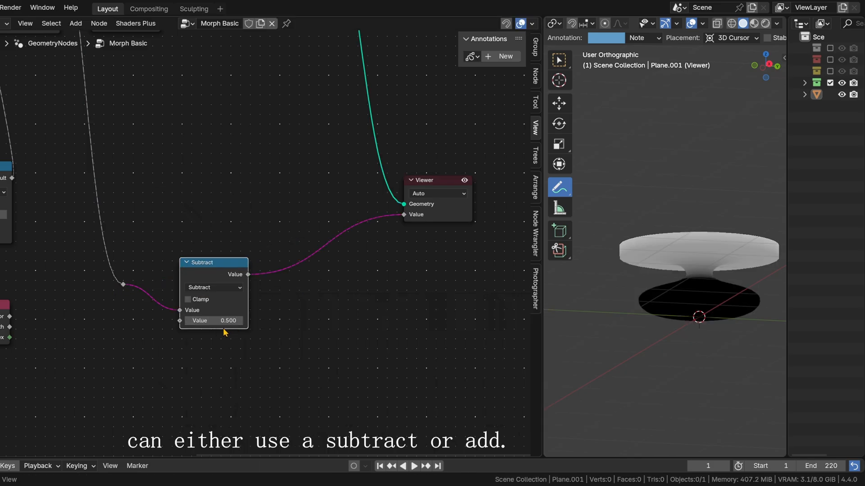
type("0")
key("Return")
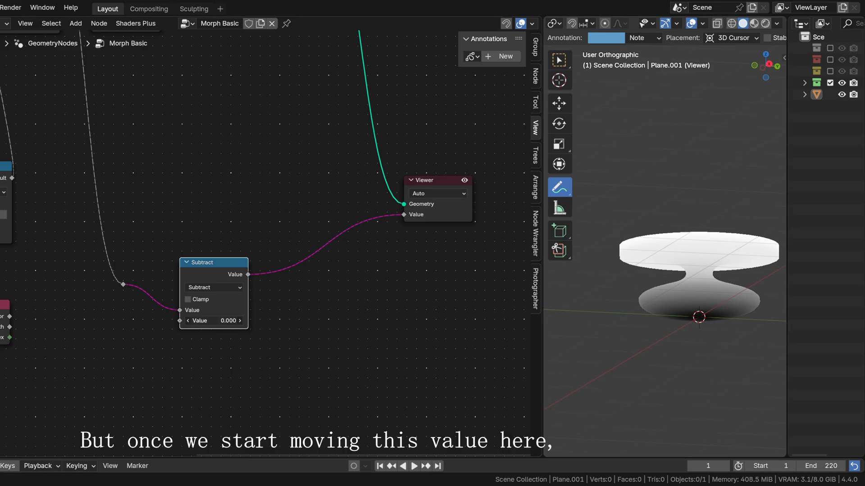
mouse_move(211, 321)
left_mouse_down()
mouse_move(234, 320)
mouse_move(213, 321)
left_mouse_up()
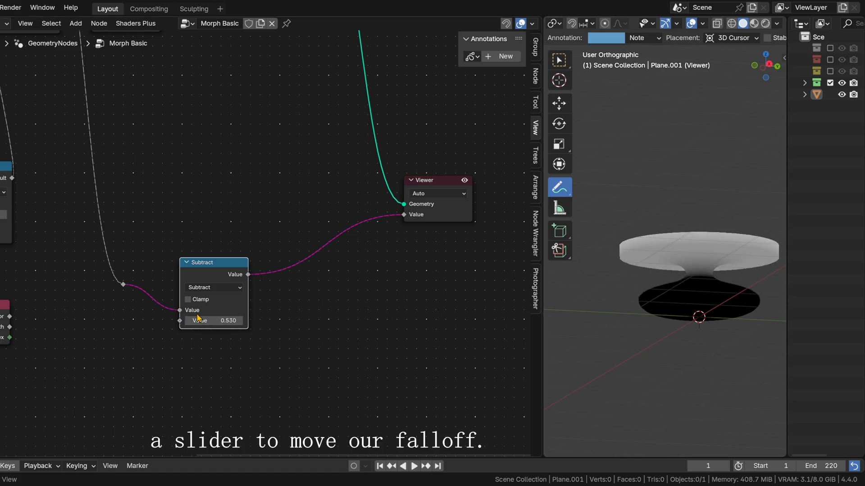
left_click_drag(216, 320, 186, 320)
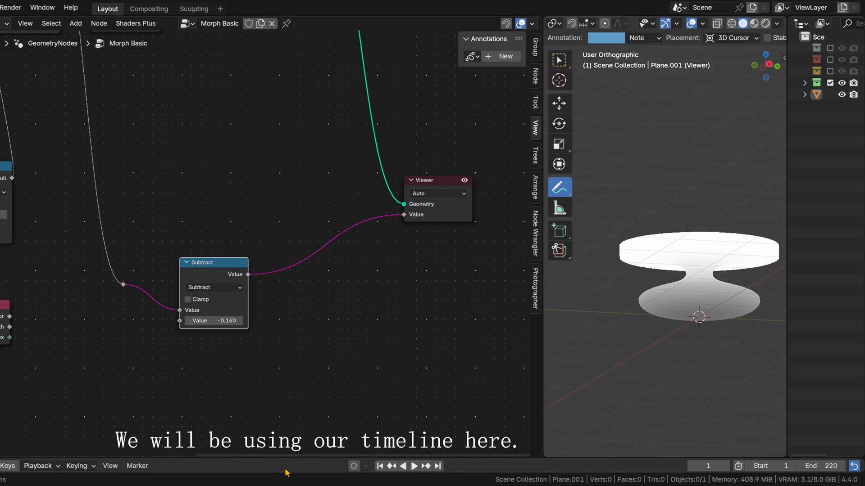
Step: Enlarge the timeline area and add a Scene Time node below the unconnected Spline Parameter node
left_click_drag(449, 457, 446, 406)
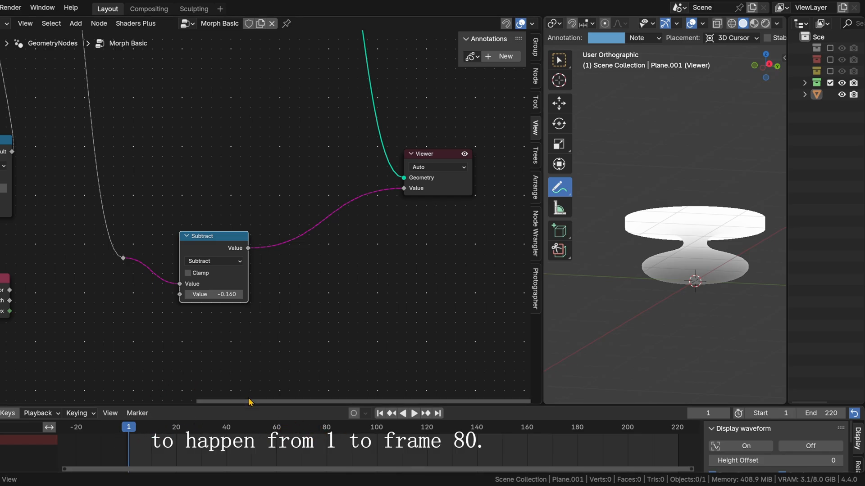
middle_click_drag(138, 378, 273, 368)
key("shift+a")
mouse_move(273, 362)
type("scene")
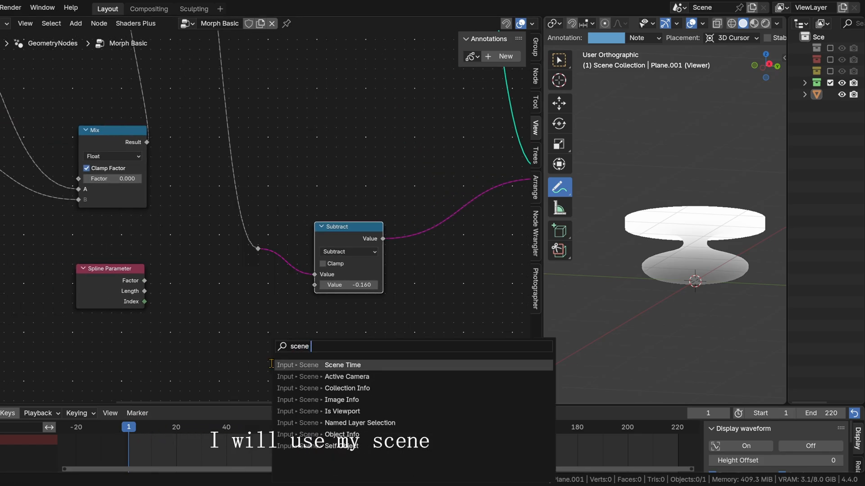
key("Return")
left_click(76, 340)
Step: Add a Map Range node beside Scene Time and connect Scene Time's Frame output to its Value
key("shift+a")
type("map rang")
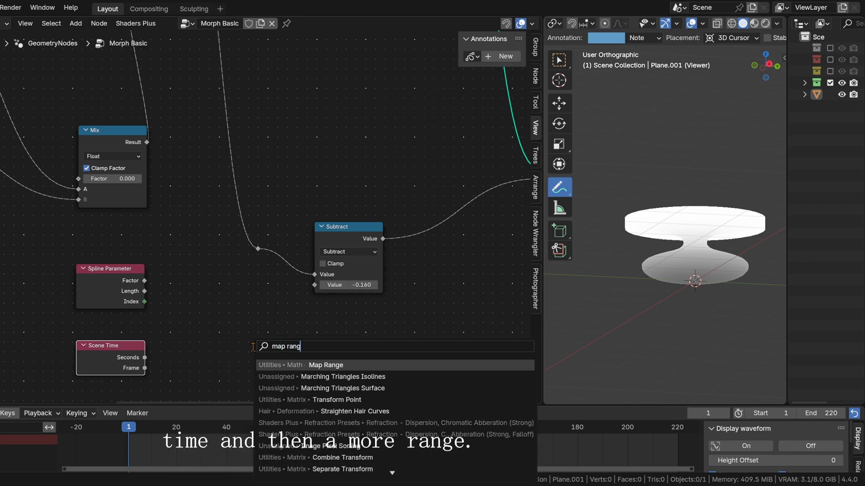
key("Return")
left_click(155, 378)
middle_click_drag(155, 375, 159, 340)
left_click_drag(123, 329, 93, 342)
left_click_drag(118, 347, 180, 340)
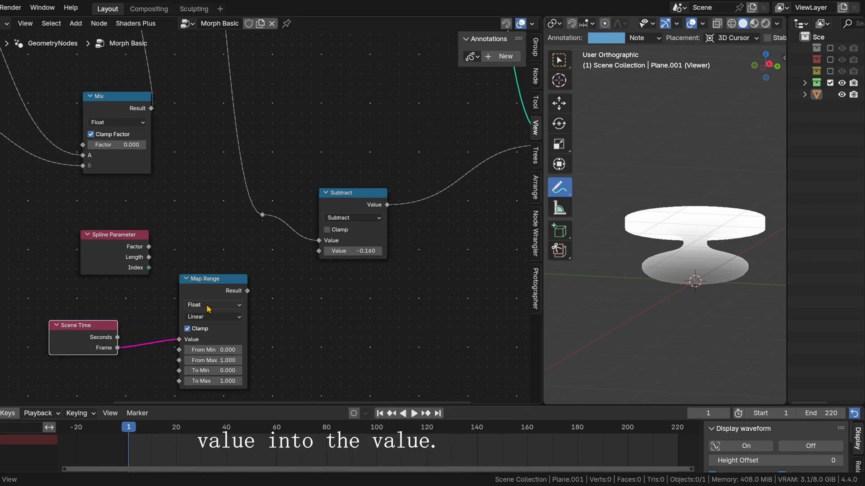
Step: Set Map Range's From Min to 1 and From Max to 80, and connect its Result to the Subtract node's second value
middle_click_drag(304, 350, 295, 334)
type("1")
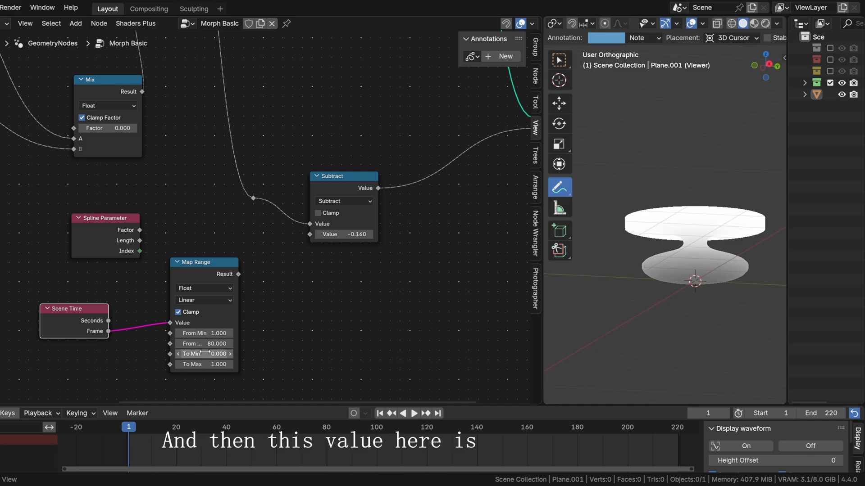
middle_click_drag(199, 355, 149, 366)
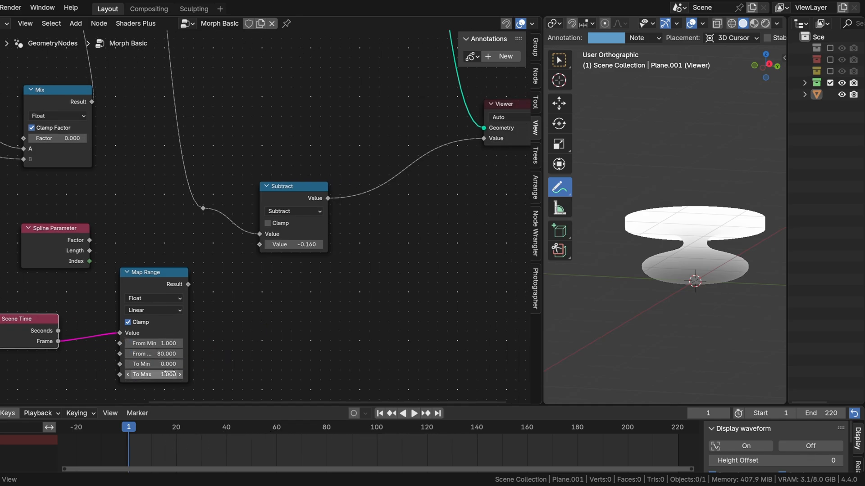
left_click_drag(188, 284, 259, 248)
middle_click_drag(351, 244, 304, 261)
Step: Scrub the timeline to frame 80 and back to frame 48 to check how the falloff moves
left_click_drag(142, 438, 314, 431)
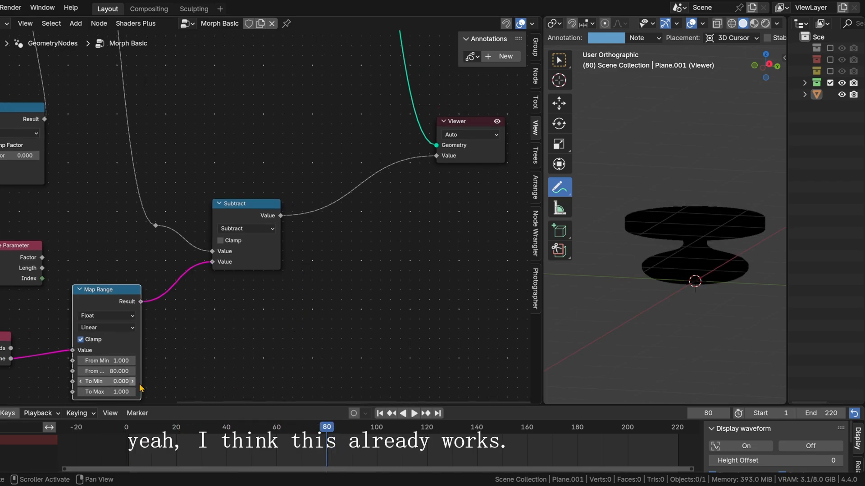
middle_click_drag(141, 389, 143, 343)
left_click_drag(326, 431, 247, 432)
Step: Lower Map Range's To Max to 0.160 and return to the first frame
scroll(108, 346, "up", 2)
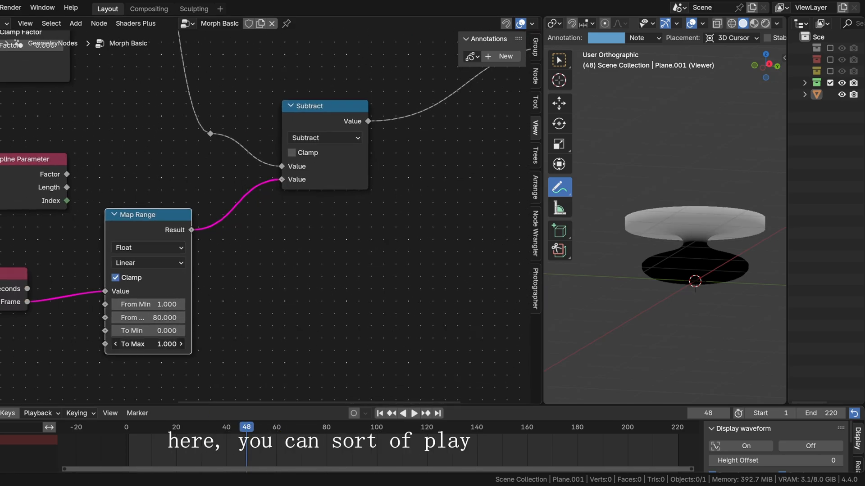
left_click_drag(149, 344, 116, 344)
scroll(354, 416, "up", 6, "alt")
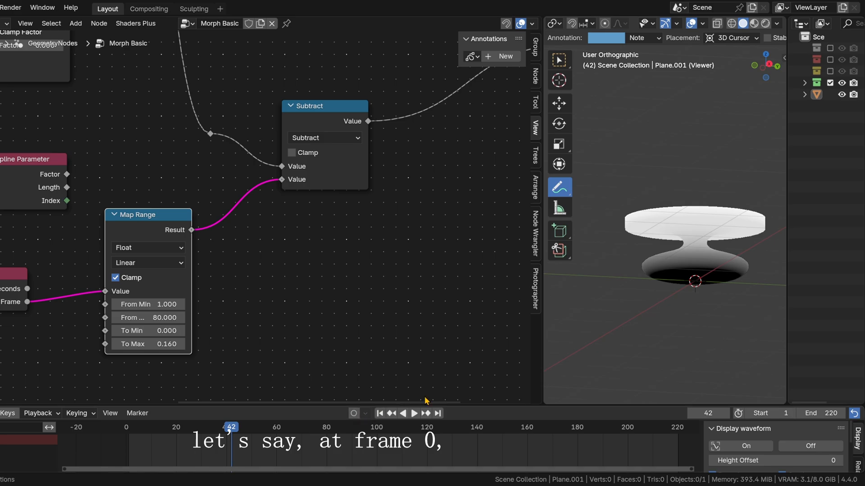
left_click(391, 413)
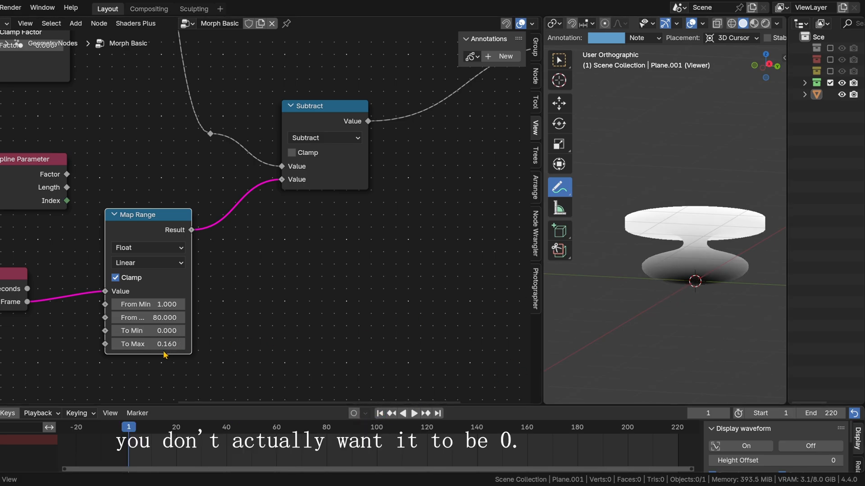
Step: Raise Map Range's To Min to 0.150, go to frame 80, and raise To Max to 0.750
left_click_drag(149, 330, 154, 331)
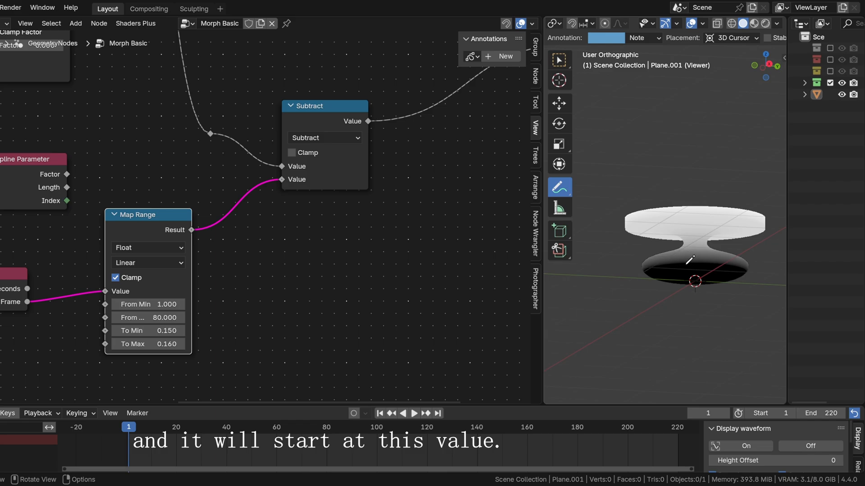
middle_click_drag(689, 260, 698, 275)
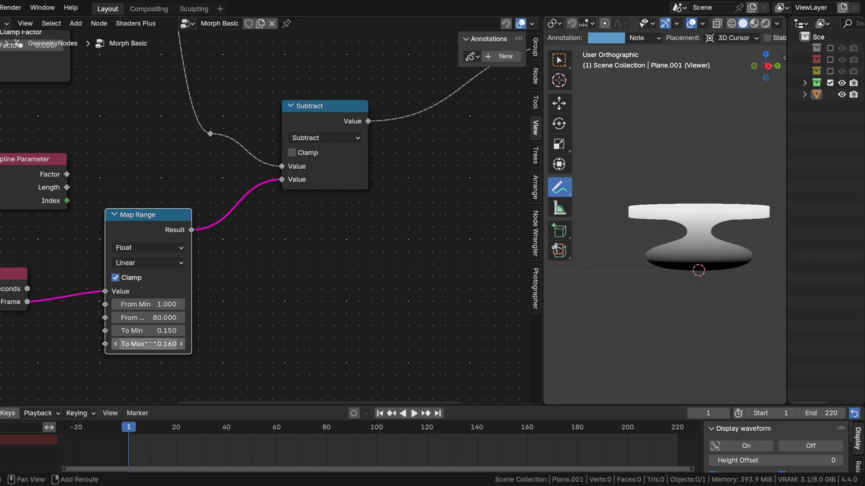
left_click_drag(192, 434, 330, 433)
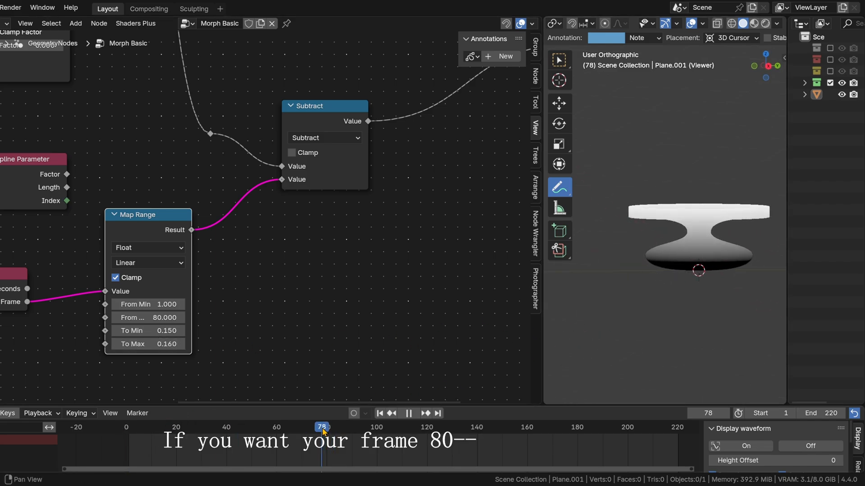
key("space")
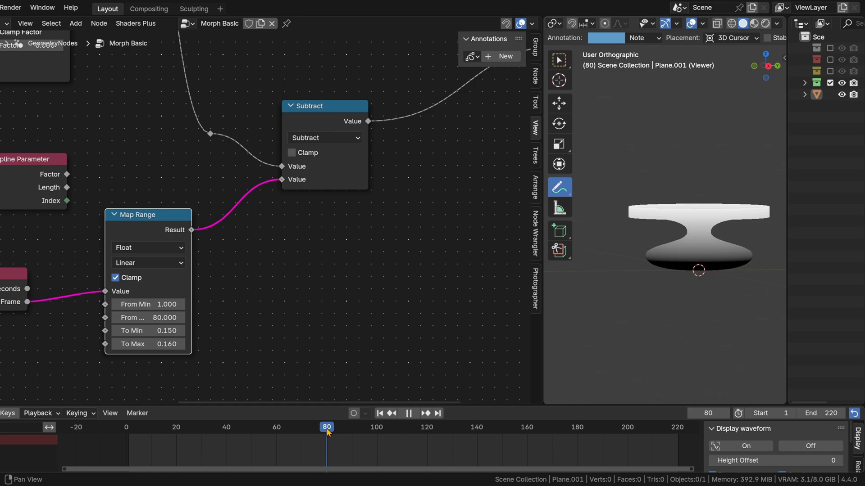
left_click_drag(149, 344, 177, 344)
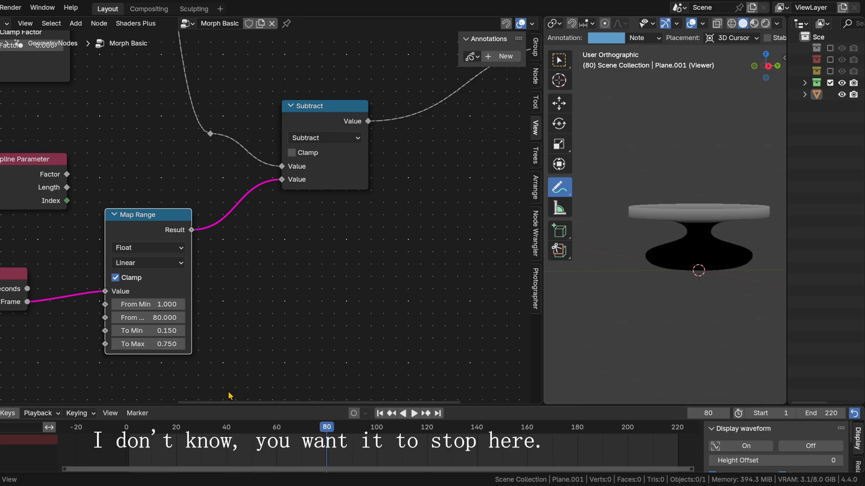
Step: Play the animation from the first frame to preview the falloff across the mapped range
mouse_move(312, 430)
left_mouse_down()
mouse_move(341, 430)
mouse_move(292, 431)
left_mouse_up()
left_click(379, 414)
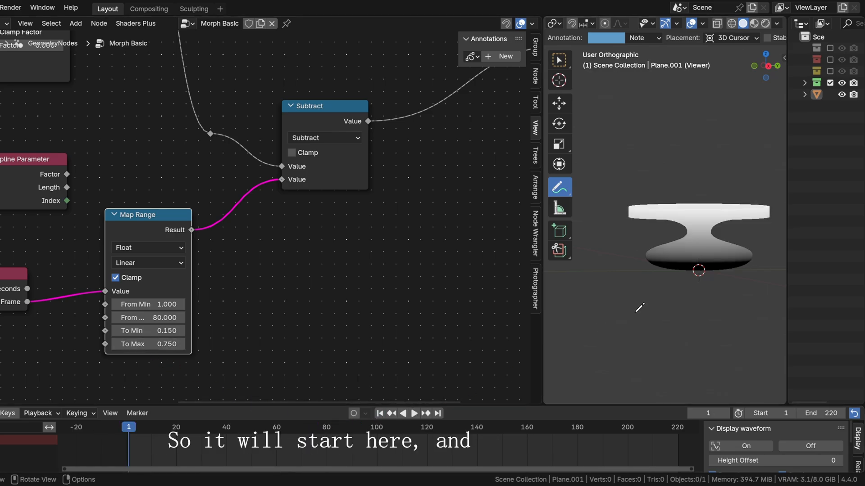
left_click(414, 413)
left_click(328, 429)
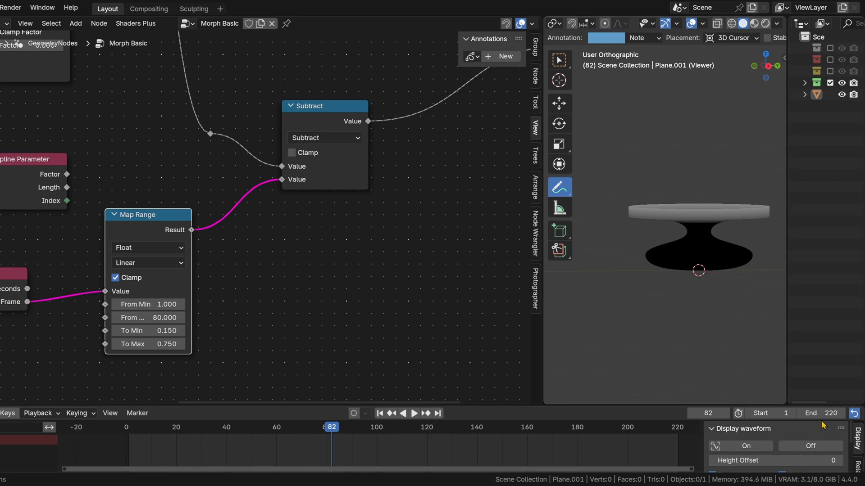
Step: Set the scene's end frame to 80, fit the timeline view to the frame range, and stop playback
key("Return")
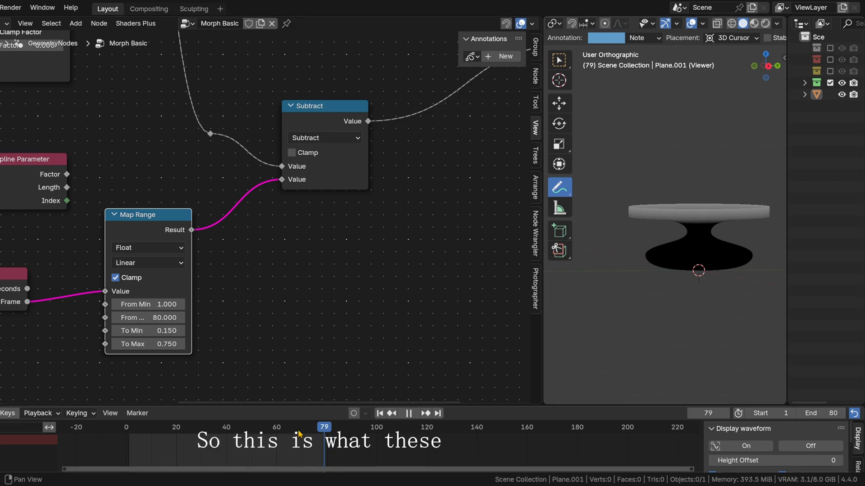
key("Home")
key("space")
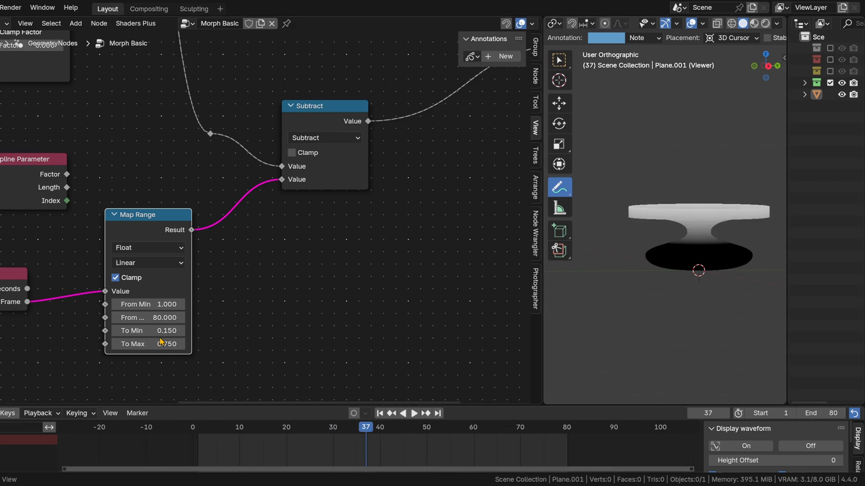
Step: Reset Map Range's To Min to 0 and To Max to 1, and return to the first frame
left_click(163, 330)
key("Tab")
type("1")
key("Return")
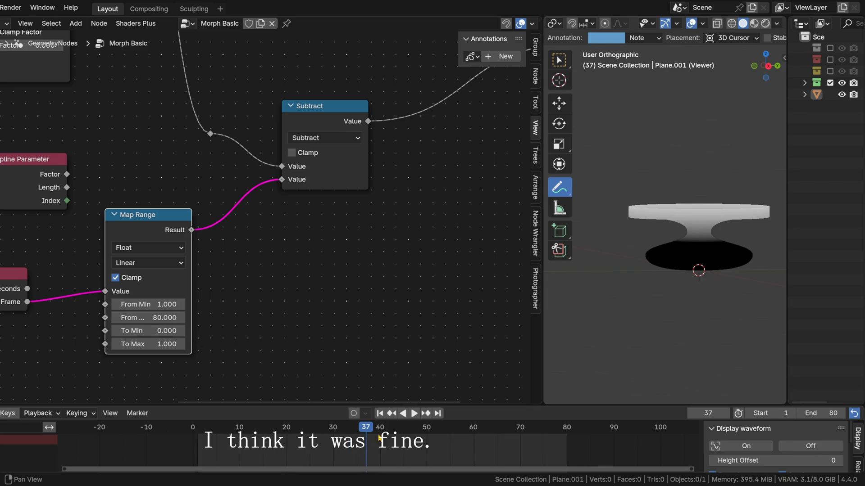
left_click_drag(362, 431, 307, 436)
key("shift+Left")
Step: Shift the unconnected Spline Parameter node slightly closer to the Map Range node, below the Mix node
scroll(430, 212, "down", 4)
middle_click_drag(431, 212, 266, 330)
left_click_drag(0, 303, 0, 299)
middle_click_drag(71, 248, 216, 347)
scroll(285, 223, "down", 3)
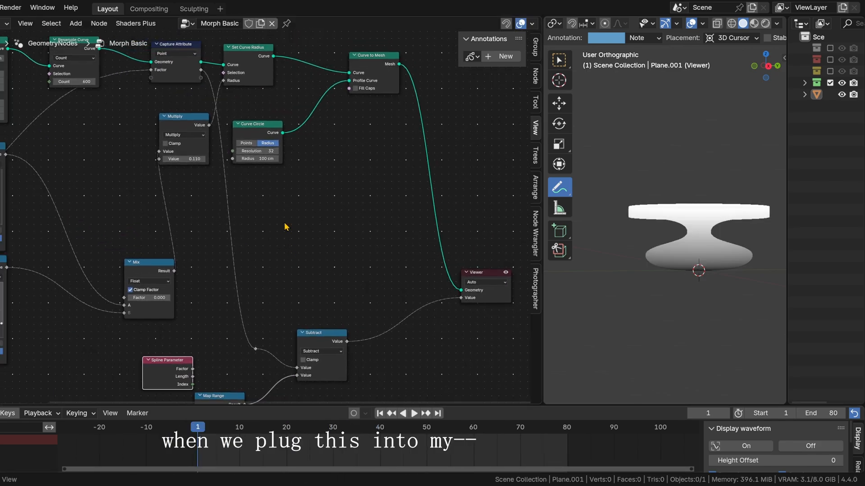
middle_click_drag(185, 254, 216, 244)
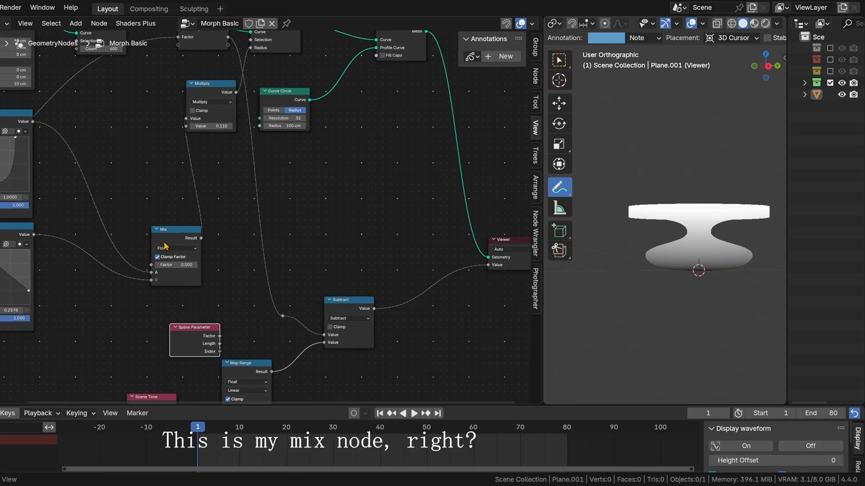
Step: Move the Mix node farther from the Float Curves and shift the Curve Circle node beneath Curve to Mesh
left_click_drag(171, 241, 344, 219)
middle_click_drag(367, 140, 271, 134)
left_click_drag(179, 90, 268, 94)
middle_click_drag(318, 82, 316, 204)
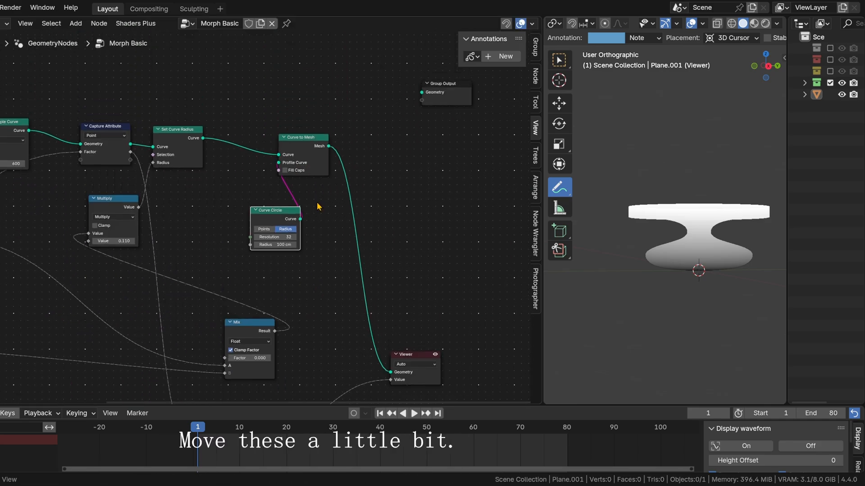
Step: Spread out the Curve to Mesh, Viewer, Curve Circle and Multiply nodes to make room above the Mix node
left_click_drag(304, 139, 408, 144)
left_click_drag(411, 355, 495, 330)
left_click_drag(266, 216, 320, 207)
left_click_drag(101, 204, 242, 231)
left_click_drag(400, 147, 470, 147)
left_click_drag(339, 213, 397, 210)
left_click(255, 244)
left_click(310, 296)
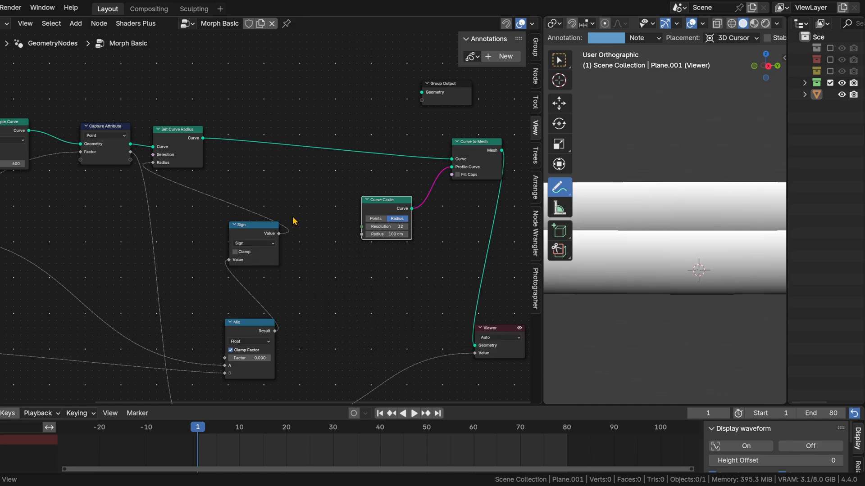
key("ctrl+z")
Step: Place the Multiply node beside Mix's output, and space the Spline Parameter and Map Range nodes farther from Subtract
left_click_drag(250, 233, 333, 279)
middle_click_drag(367, 333, 410, 207)
scroll(317, 282, "up", 3)
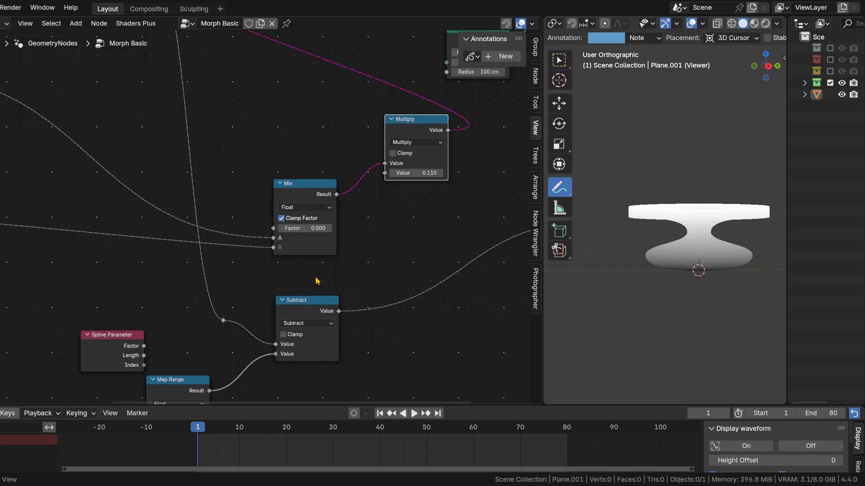
middle_click_drag(176, 374, 214, 313)
left_click_drag(151, 275, 88, 266)
left_click_drag(217, 319, 191, 314)
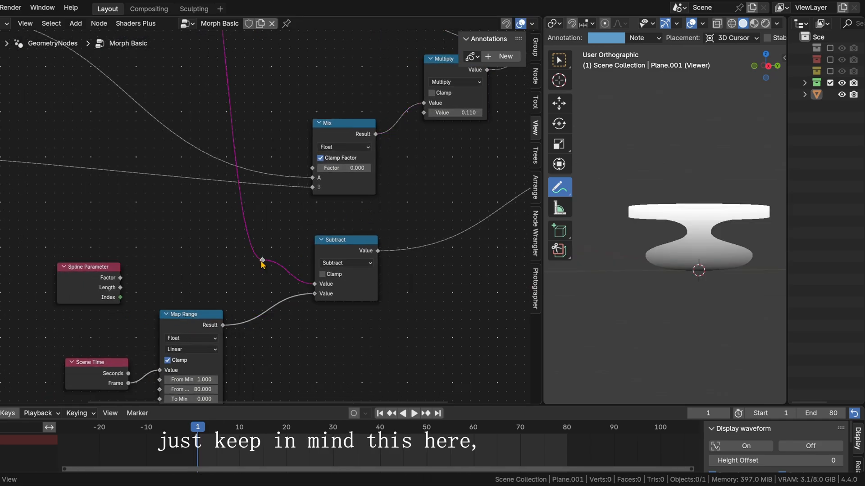
Step: Trace the captured Factor link from Capture Attribute to Subtract, and examine the falloff on the mesh from an angle
middle_click_drag(270, 188, 288, 317)
scroll(250, 232, "down", 1)
left_click_drag(188, 64, 179, 62)
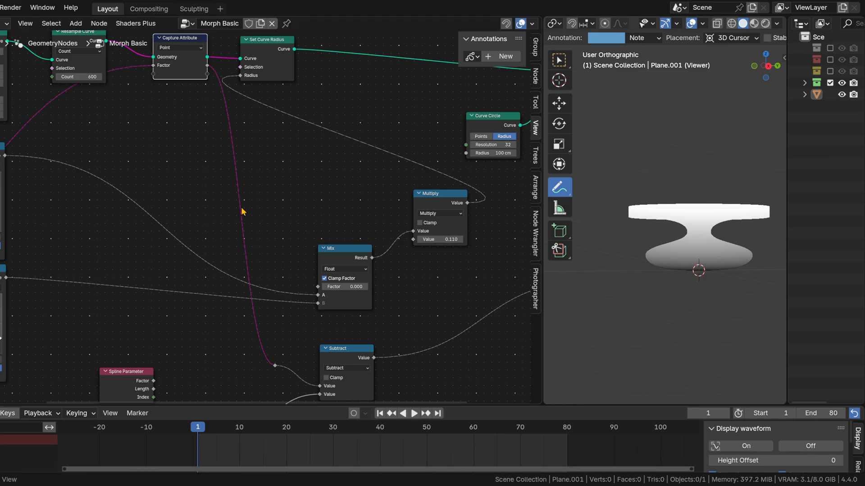
middle_click_drag(243, 212, 214, 123)
middle_click_drag(165, 42, 166, 149)
mouse_move(175, 233)
middle_mouse_down()
mouse_move(173, 203)
mouse_move(167, 242)
middle_mouse_up()
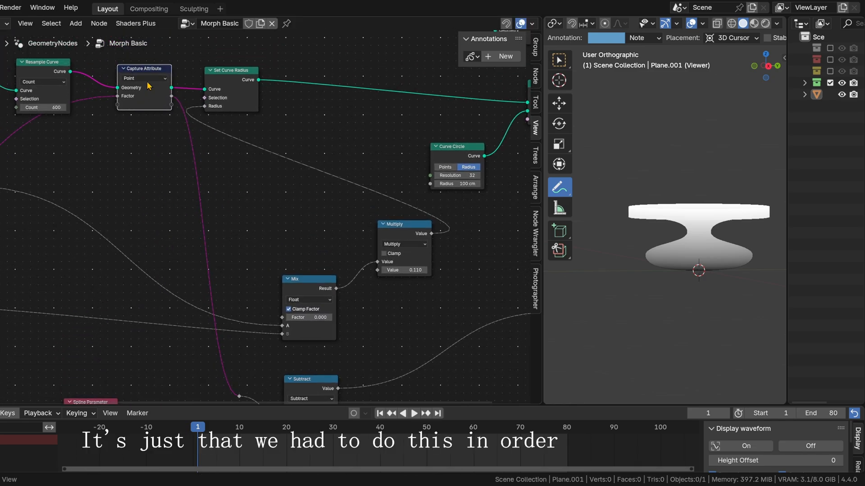
middle_click_drag(260, 202, 196, 136)
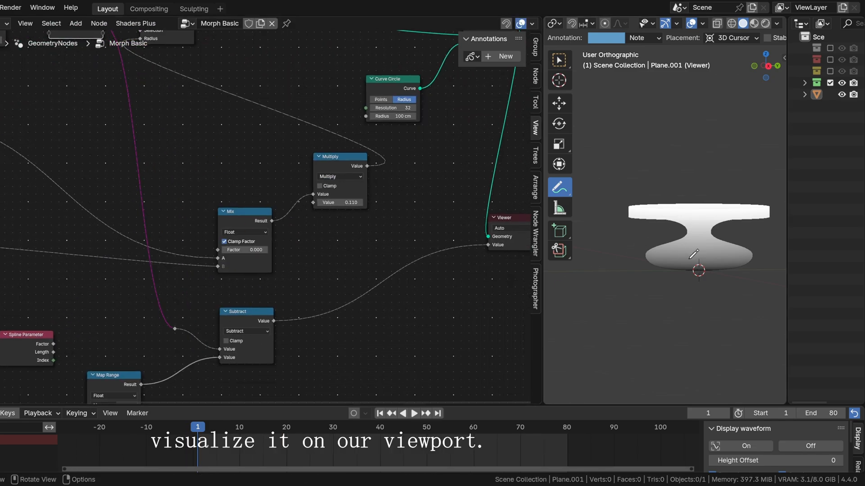
scroll(704, 242, "up", 3)
middle_click_drag(713, 239, 672, 257, "shift")
scroll(668, 248, "down", 2)
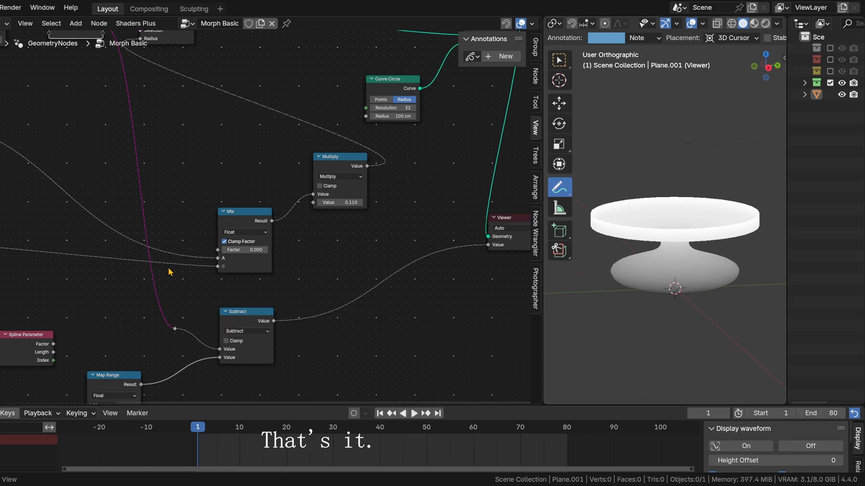
Step: Feed the second Spline Parameter's Factor into the reroute before Subtract, and disconnect Subtract from the Viewer's Value input
middle_click_drag(55, 339, 76, 294)
left_click(75, 297)
scroll(77, 297, "up", 2)
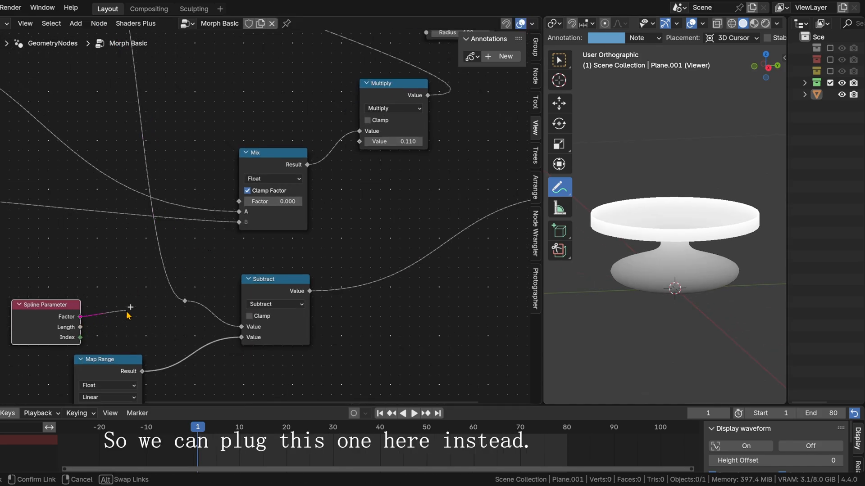
left_click_drag(179, 311, 183, 307)
middle_click_drag(267, 263, 242, 270)
middle_click_drag(328, 265, 276, 286)
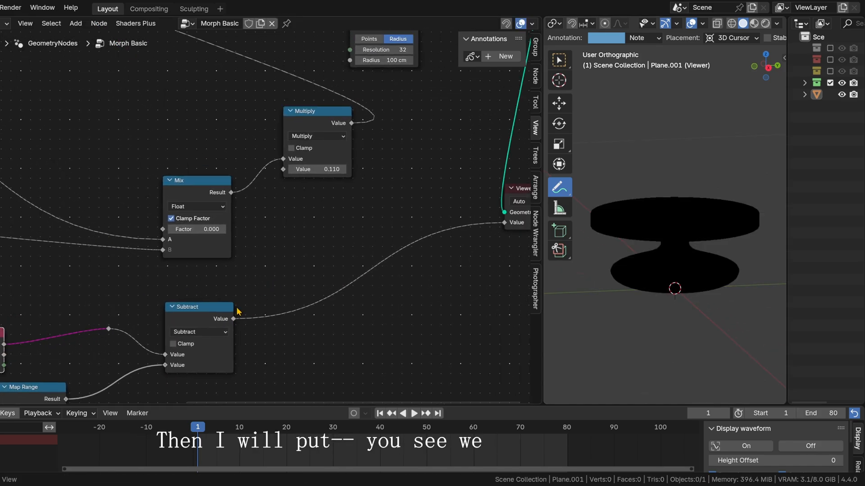
mouse_move(375, 255)
middle_mouse_down()
mouse_move(199, 276)
mouse_move(377, 216)
middle_mouse_up()
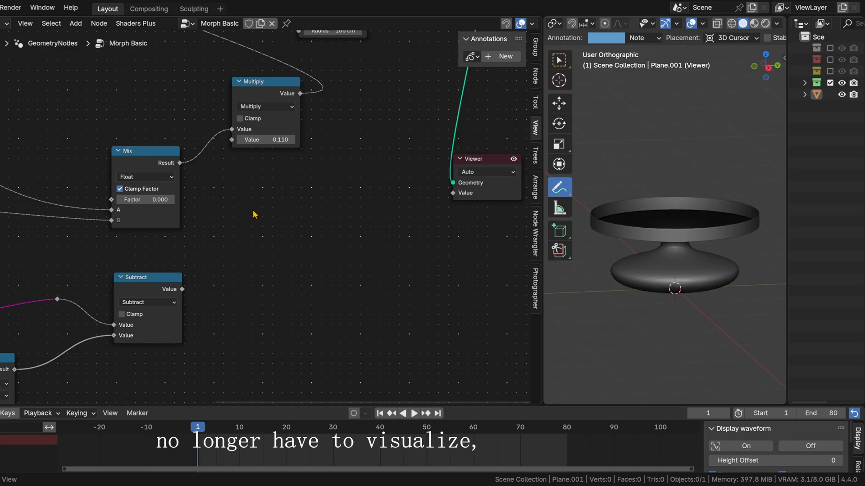
Step: Connect Subtract's Value output to the Mix node's Factor, preview the animated morph, and return to the first frame
middle_click_drag(156, 303, 265, 327)
left_click_drag(264, 313, 246, 315)
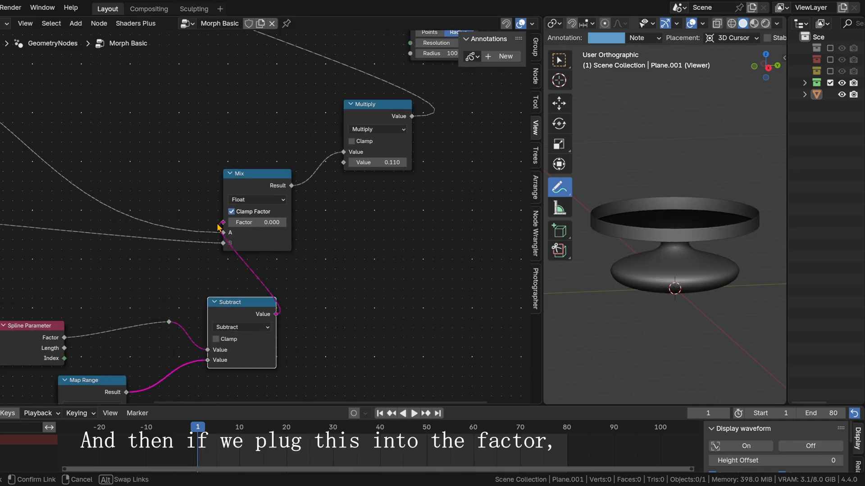
left_click_drag(219, 227, 222, 223)
key("space")
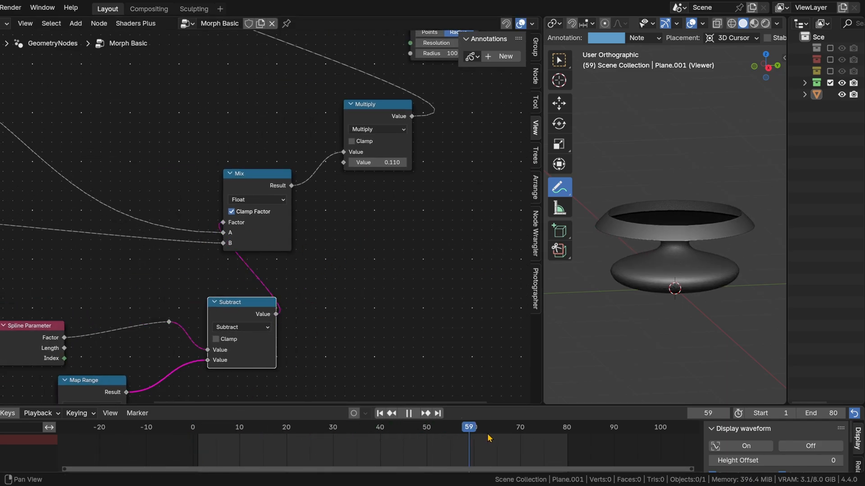
key("Escape")
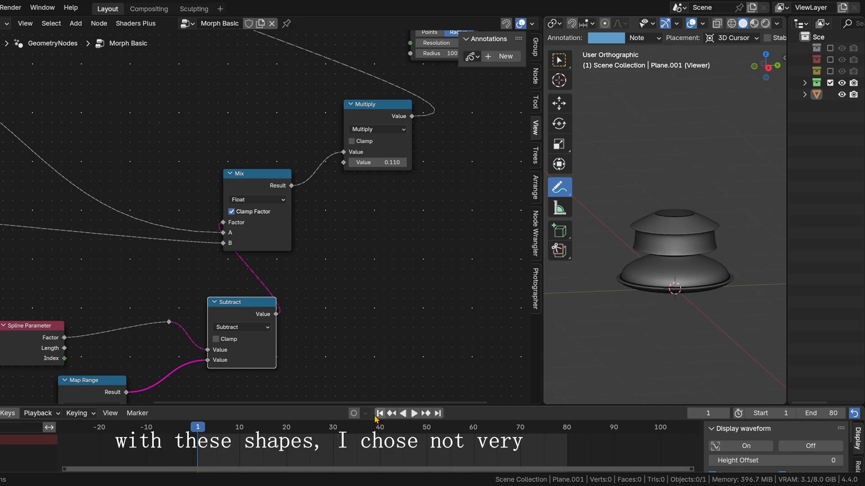
Step: Try a To Min value of -0.3 on the Map Range node
middle_click_drag(352, 356, 386, 248)
middle_click_drag(240, 320, 374, 274)
left_click(139, 295)
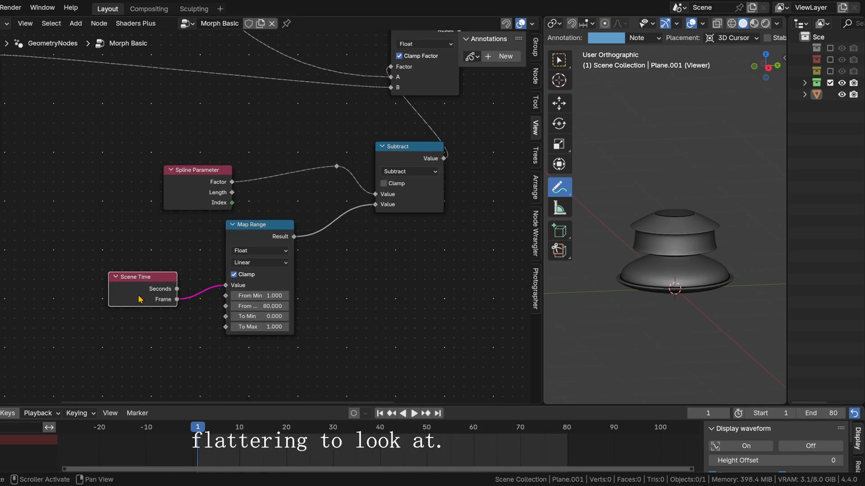
left_click(235, 251)
scroll(289, 335, "up", 1)
mouse_move(243, 343)
left_mouse_down()
mouse_move(225, 343)
mouse_move(255, 343)
left_mouse_up()
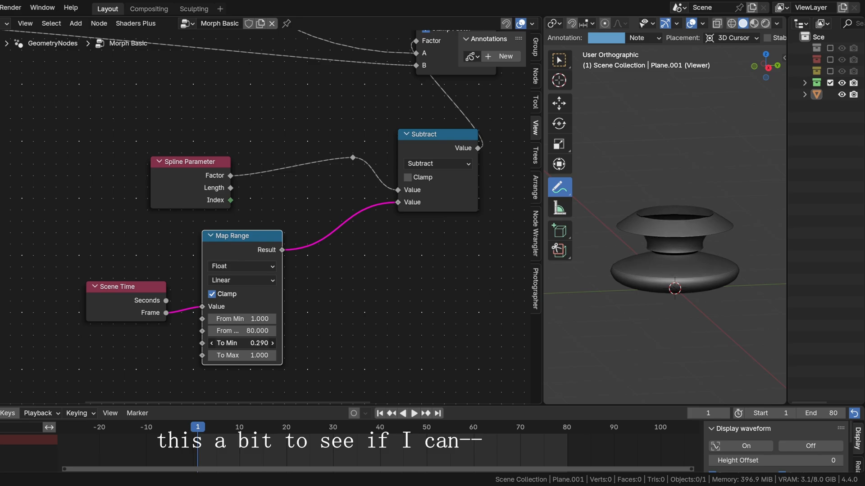
key("Return")
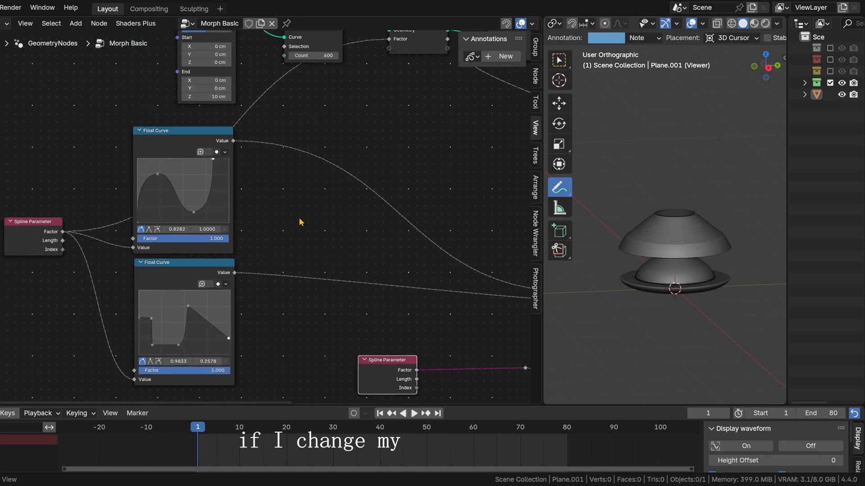
Step: Reshape the first Float Curve by lowering its peak point to about 0.19, 0.55
mouse_move(137, 193)
left_mouse_down()
mouse_move(144, 203)
mouse_move(131, 185)
left_mouse_up()
middle_click_drag(502, 368, 318, 201)
scroll(318, 200, "up", 3)
left_click_drag(140, 198, 117, 196)
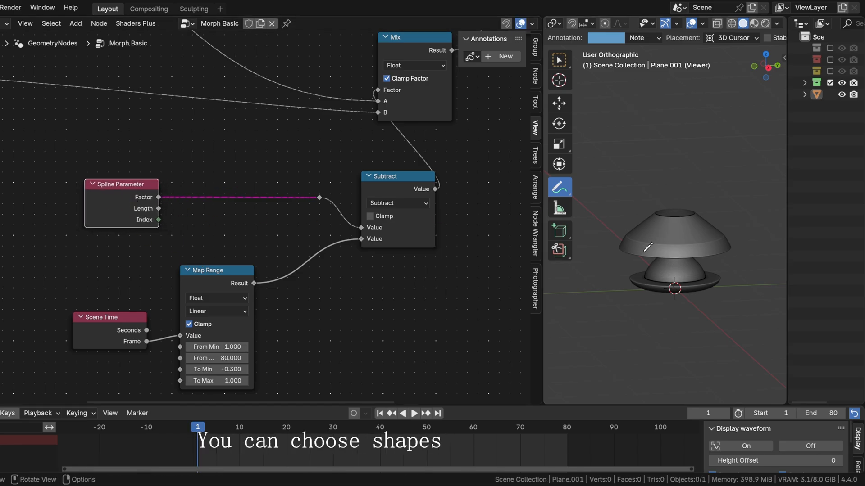
middle_click_drag(54, 140, 308, 232)
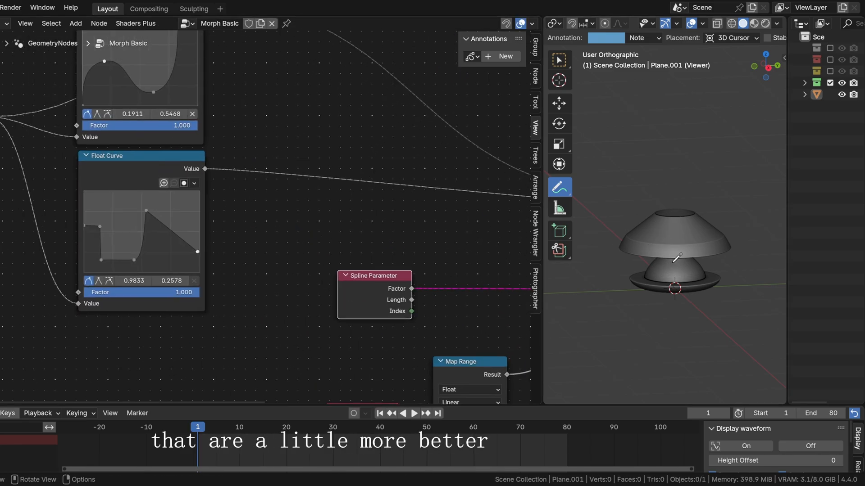
Step: Set the Map Range node's To Min to -0.1
scroll(480, 286, "up", 3)
middle_click_drag(481, 285, 373, 223)
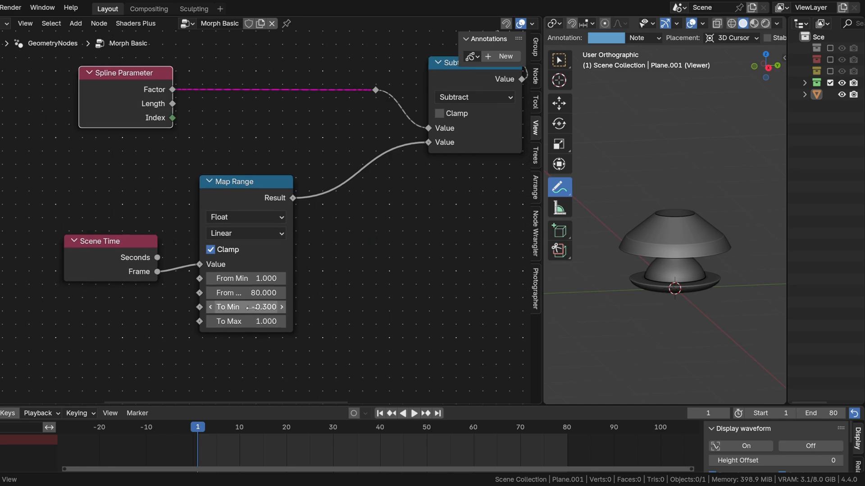
type("0.1")
key("Return")
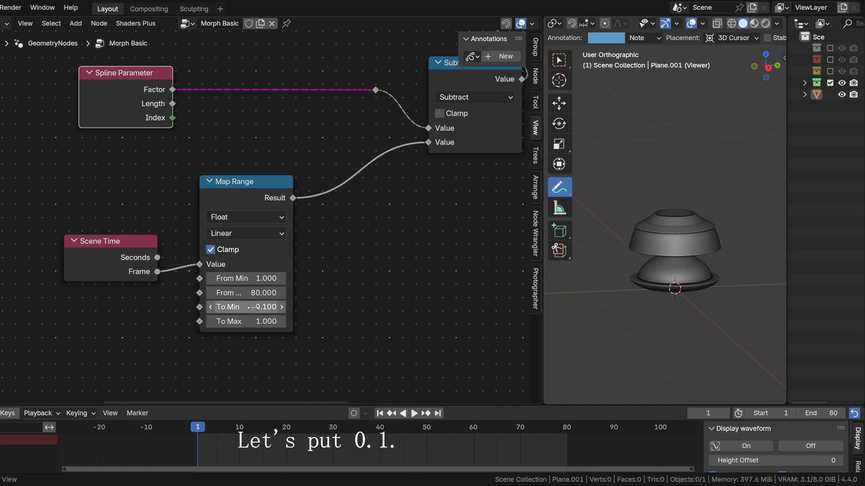
Step: Play the animation to preview the gradual morph, stop it, and scrub to frame 25
key("space")
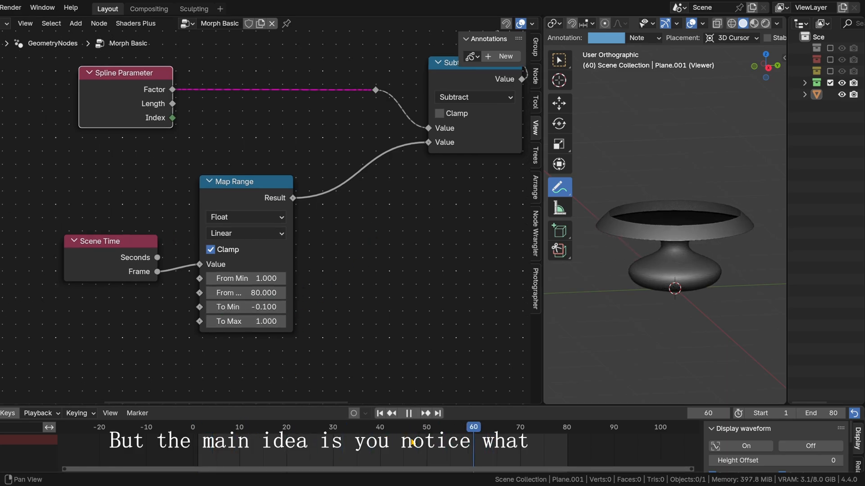
key("Escape")
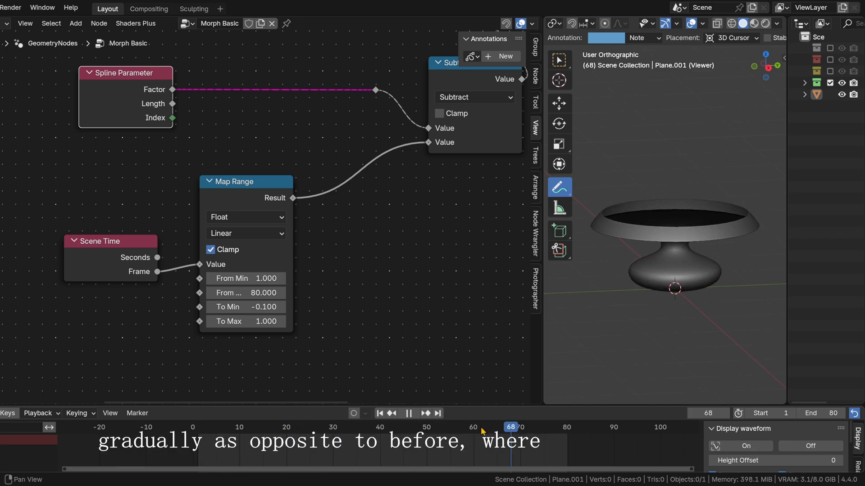
key("space")
left_click_drag(481, 431, 310, 425)
Step: Disconnect Subtract from Mix's Factor, vary the Factor value manually for comparison, and undo these changes
scroll(436, 227, "down", 4)
middle_click_drag(436, 227, 285, 299)
middle_click_drag(276, 111, 174, 243)
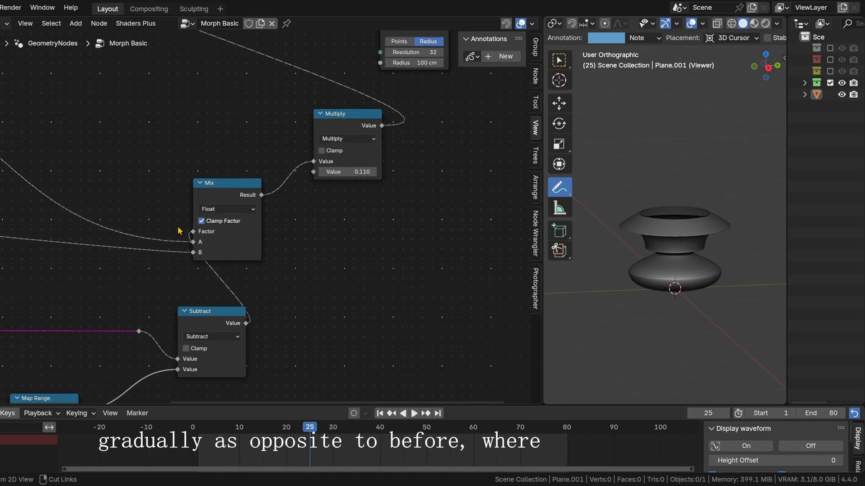
right_click_drag(178, 231, 201, 237, "ctrl")
mouse_move(222, 234)
left_mouse_down()
mouse_move(279, 234)
mouse_move(205, 233)
left_mouse_up()
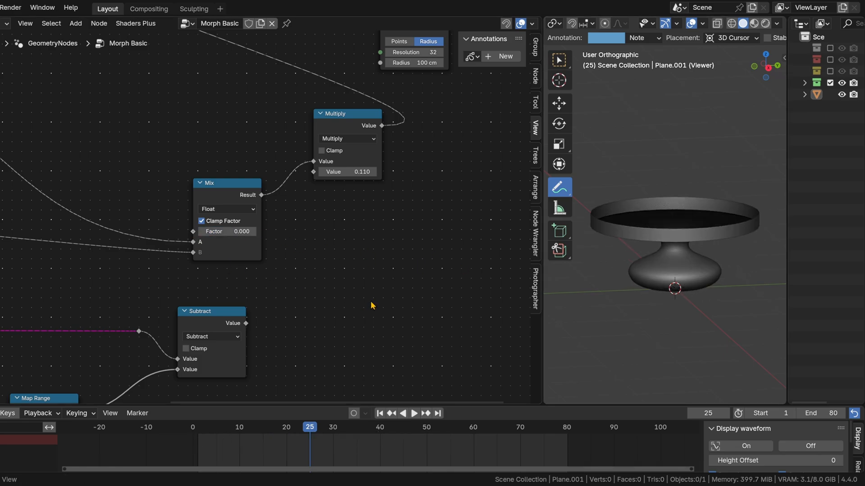
middle_click_drag(372, 304, 421, 201)
key("ctrl+z")
key("ctrl+z")
key("ctrl+z")
Step: Move the Scene Time, Map Range and Subtract nodes farther away from the Mix node
middle_click_drag(141, 306, 295, 202)
left_click_drag(149, 236, 77, 258)
left_click_drag(229, 198, 172, 241)
middle_click_drag(379, 208, 160, 278)
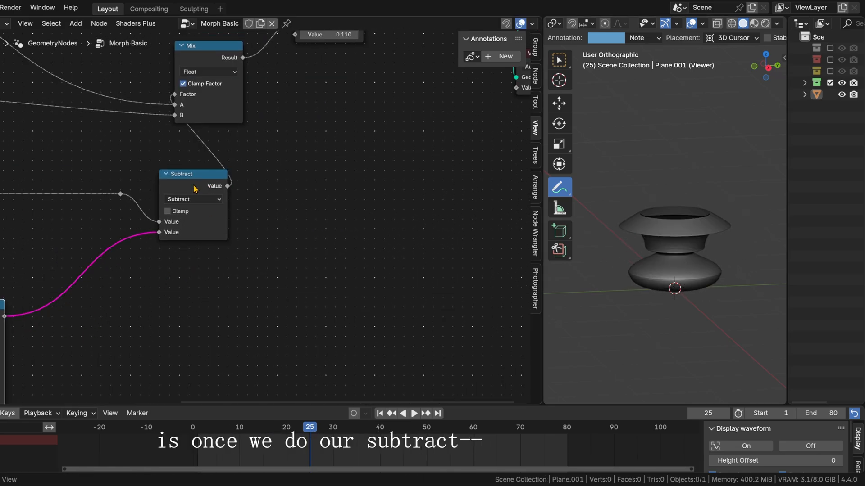
left_click_drag(192, 184, 94, 243)
middle_click_drag(78, 187, 183, 163)
Step: Move the lower Spline Parameter node with its reroute, and dissolve the reroute so the Factor links straight to Subtract
left_click_drag(235, 140, 3, 206)
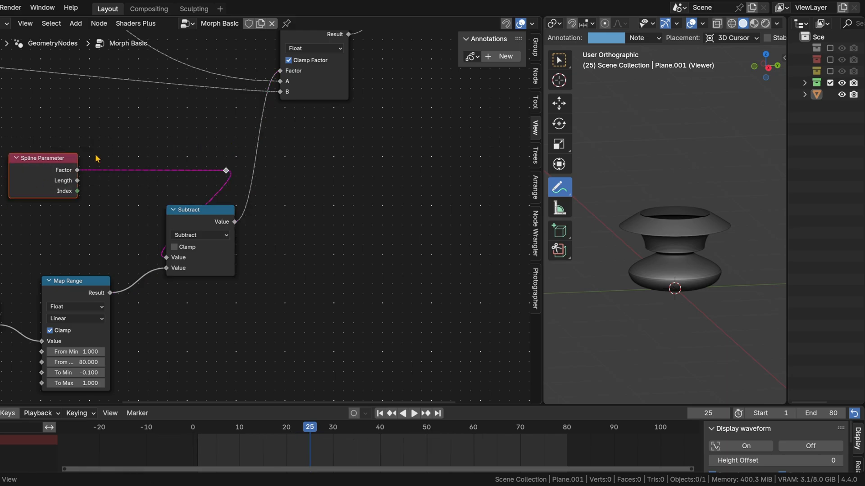
middle_click_drag(97, 157, 218, 156)
left_click_drag(172, 158, 68, 221)
middle_click_drag(246, 233, 99, 241)
left_click(99, 241)
key("ctrl+x")
Step: Shift the Subtract, Scene Time and Map Range nodes again to leave a gap before the Mix node
middle_click_drag(223, 211, 329, 212)
left_click_drag(290, 220, 229, 225)
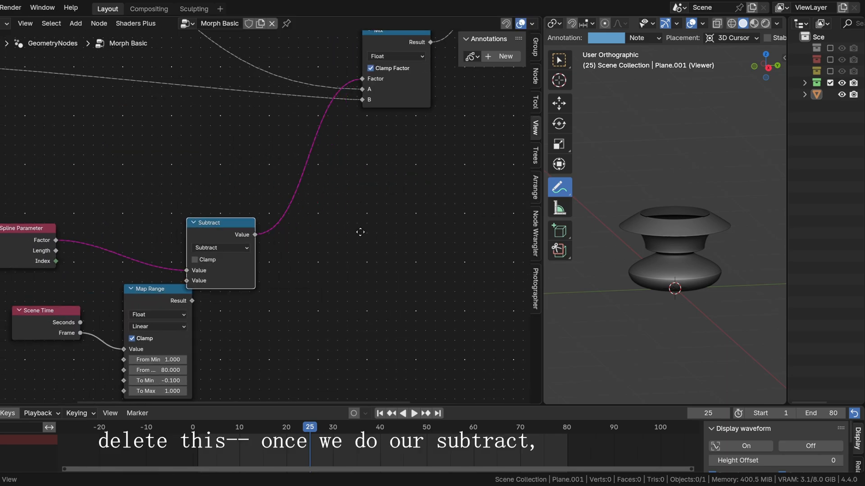
middle_click_drag(360, 232, 369, 239)
left_click_drag(34, 332, 0, 339)
left_click_drag(169, 309, 111, 316)
Step: Add a Color Ramp node on the link between Subtract and the Mix node's Factor
key("shift+a")
type("color ra")
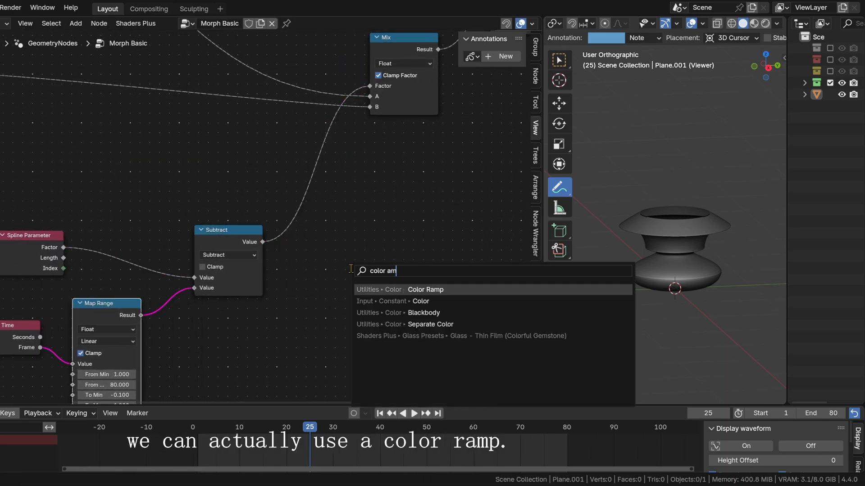
key("Return")
left_click(349, 270)
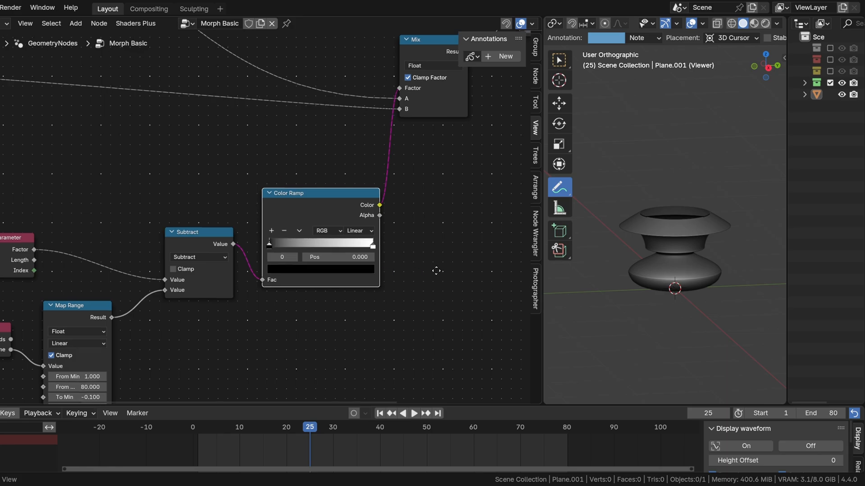
Step: Connect Capture Attribute's Factor output to Subtract's first Value input, keeping Map Range on the second
key("Home")
middle_click_drag(275, 166, 255, 123)
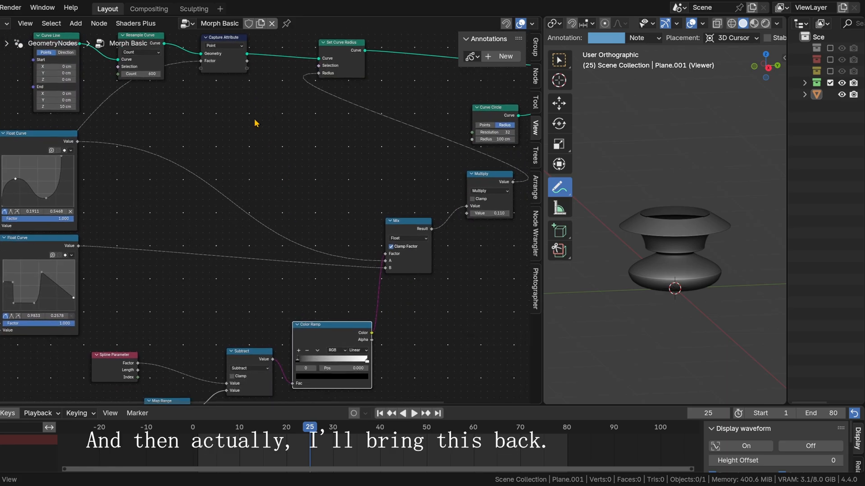
left_click_drag(247, 61, 223, 318)
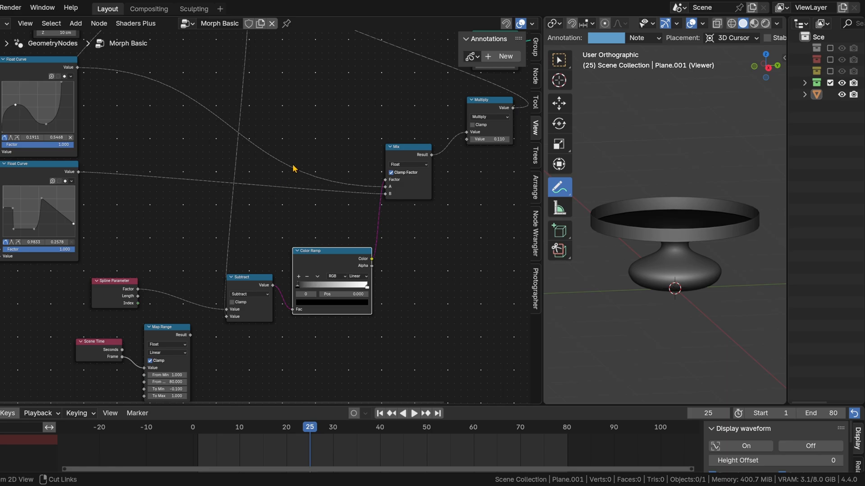
key("ctrl+z")
left_click_drag(262, 69, 238, 357)
Step: Connect the Color Ramp's Color output to the Viewer's Value input to visualize the ramped falloff on the mesh
middle_click_drag(276, 284, 278, 233)
scroll(278, 233, "up", 4)
middle_click_drag(474, 246, 274, 253)
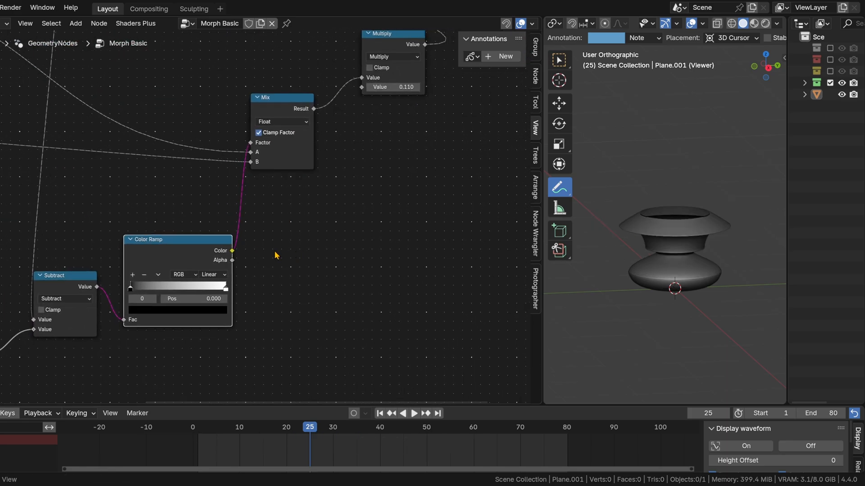
middle_click_drag(383, 190, 324, 262)
scroll(324, 261, "down", 5)
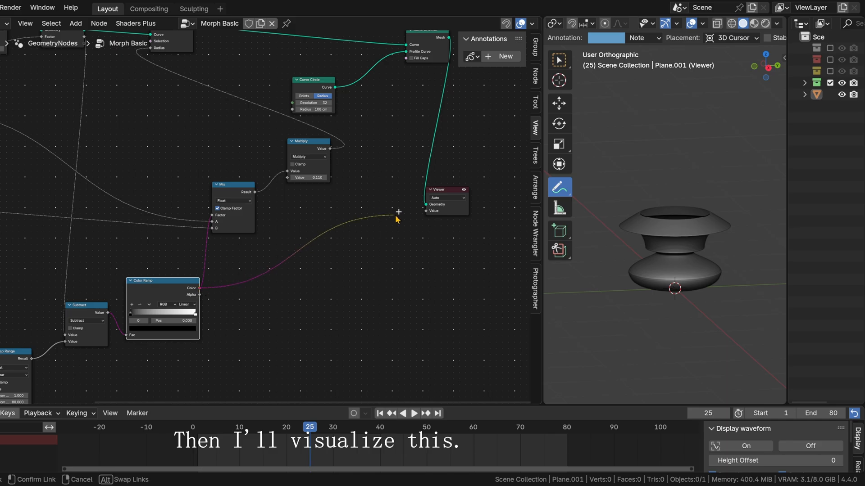
left_click_drag(396, 218, 425, 211)
scroll(276, 293, "up", 3)
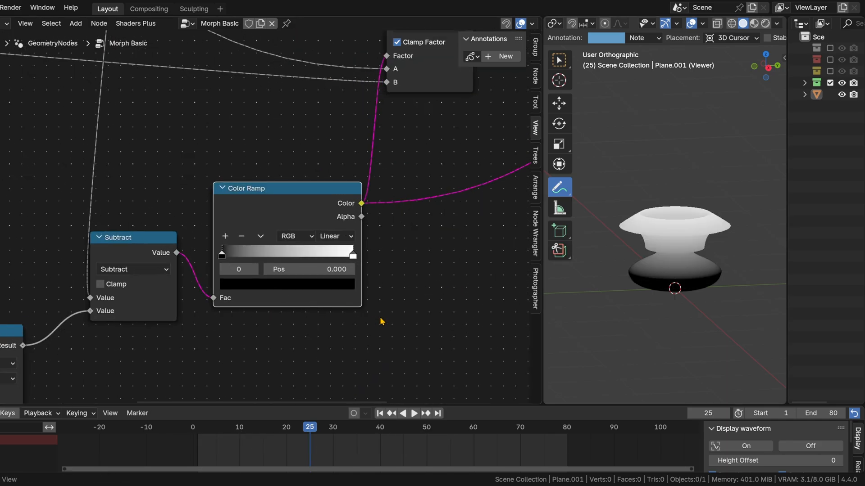
Step: Tighten the Color Ramp's gradient by moving the black and white stops closer together past the middle of the ramp
middle_click_drag(231, 262, 178, 255)
scroll(276, 281, "up", 2)
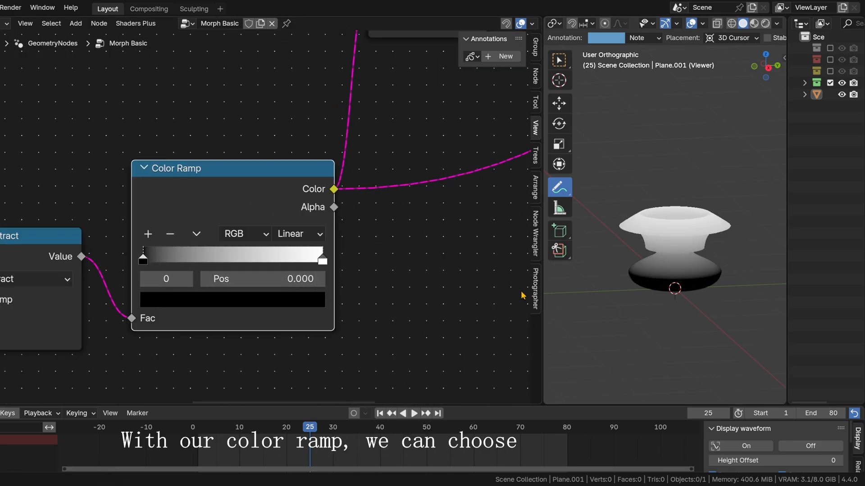
left_click_drag(151, 266, 197, 265)
left_click_drag(322, 262, 294, 262)
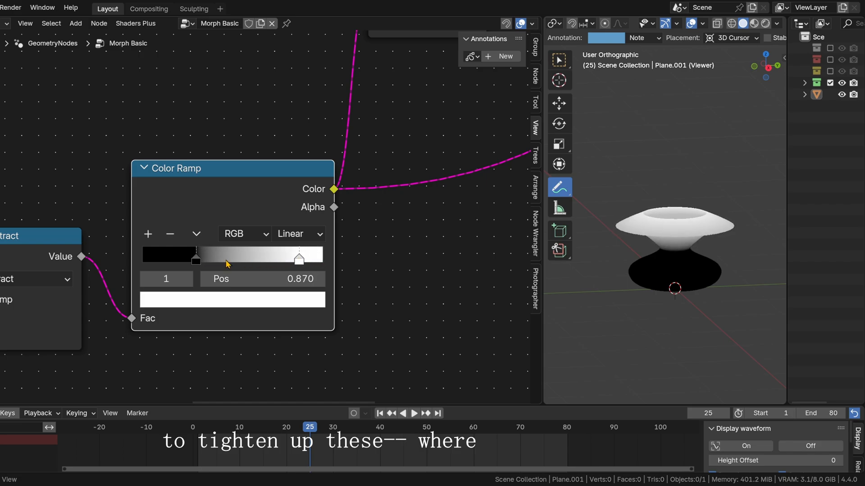
left_click_drag(196, 261, 239, 262)
left_click_drag(299, 261, 281, 260)
Step: Adjust the Map Range output limits, with To Min at -0.770 and To Max at about 0.52
middle_click_drag(179, 369, 458, 189)
left_click_drag(106, 341, 74, 342)
mouse_move(90, 360)
left_mouse_down()
mouse_move(105, 360)
mouse_move(96, 360)
left_mouse_up()
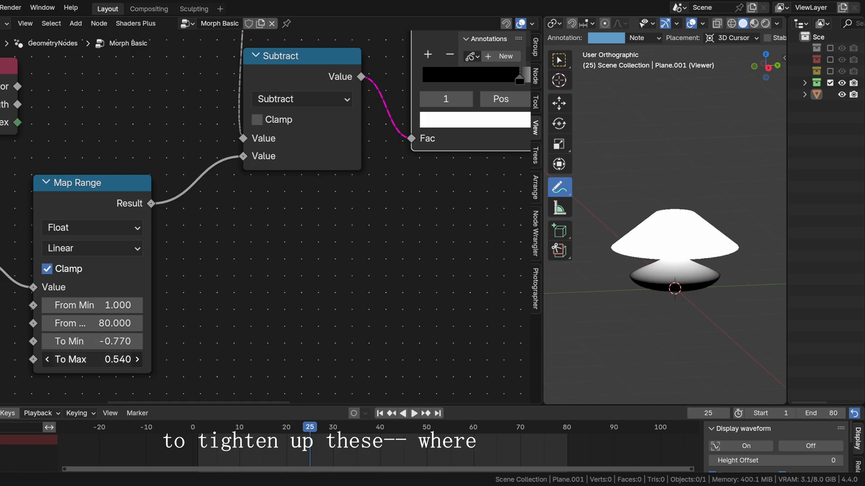
Step: Refine the Color Ramp's narrow gradient, placing the white stop at 0.778 with the black stop shortly before it
scroll(337, 281, "up", 3)
middle_click_drag(472, 211, 226, 331)
left_click_drag(346, 166, 326, 165)
left_click(397, 166)
left_click_drag(397, 165, 337, 165)
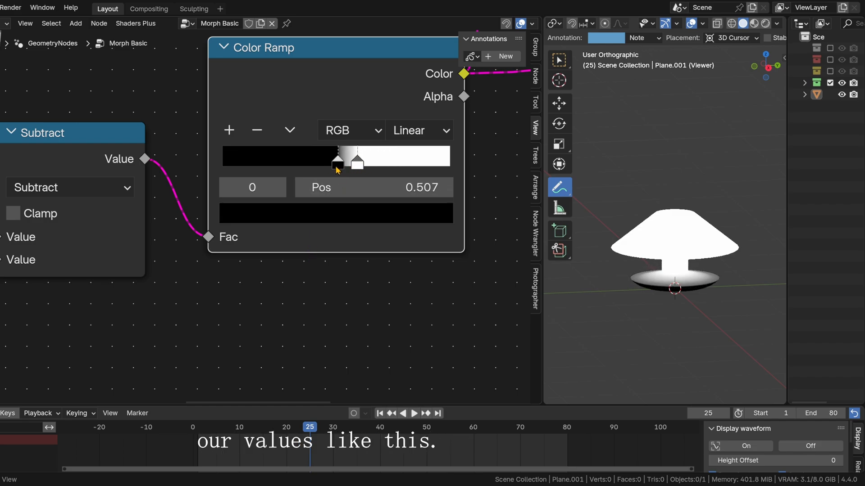
middle_click_drag(484, 278, 334, 337)
left_click_drag(208, 220, 240, 221)
mouse_move(240, 219)
left_mouse_down()
mouse_move(301, 218)
mouse_move(252, 219)
left_mouse_up()
scroll(717, 234, "up", 2)
left_click_drag(721, 287, 711, 261, "alt")
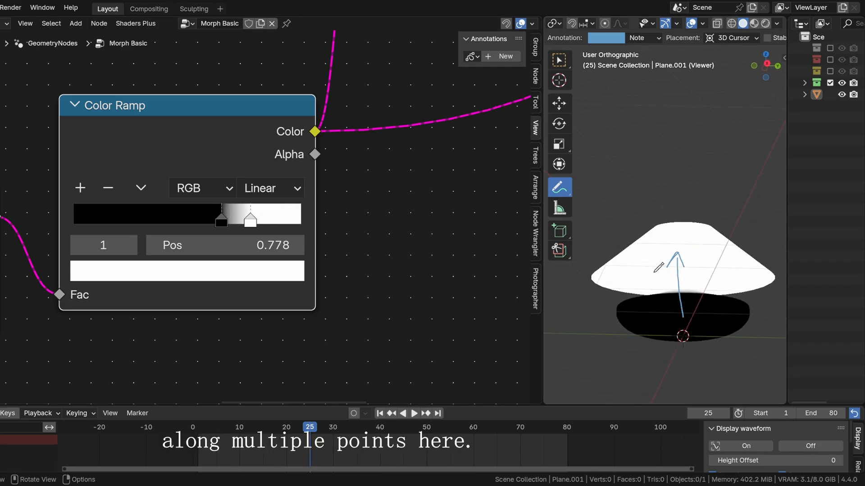
key("ctrl+z")
middle_click_drag(690, 270, 705, 319)
Step: Disconnect the Color Ramp from the Viewer's Value input so the mesh previews with plain shading
middle_click_drag(441, 208, 350, 279)
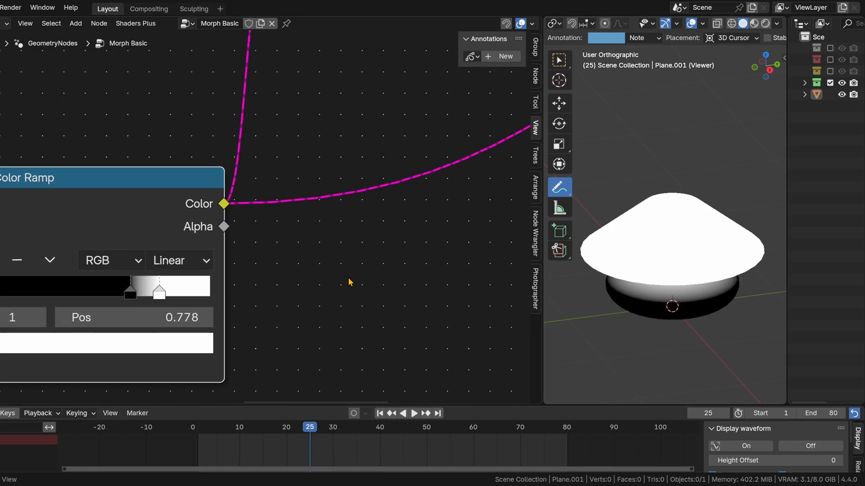
scroll(352, 270, "down", 10)
middle_click_drag(466, 130, 257, 254)
right_click_drag(378, 202, 338, 243, "ctrl")
middle_click_drag(302, 213, 420, 242)
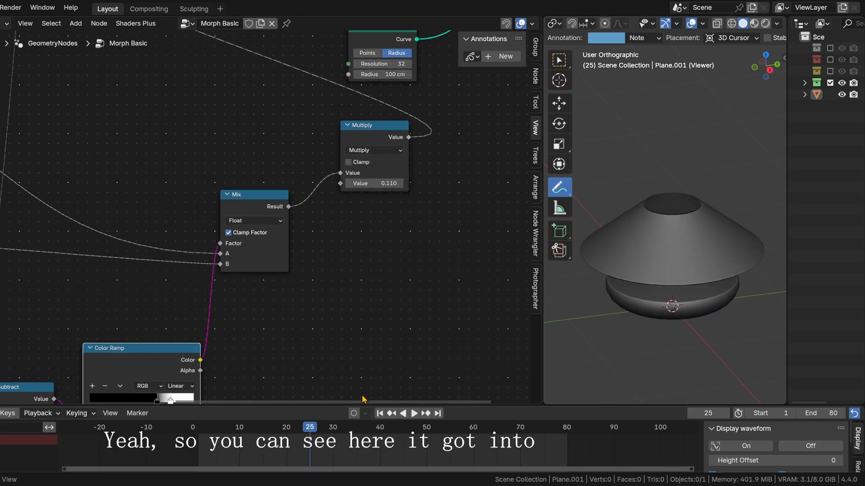
Step: Scrub through the animation to examine the morph between the two profiles and return to frame 1
left_click_drag(292, 429, 192, 429)
middle_click_drag(608, 324, 625, 309)
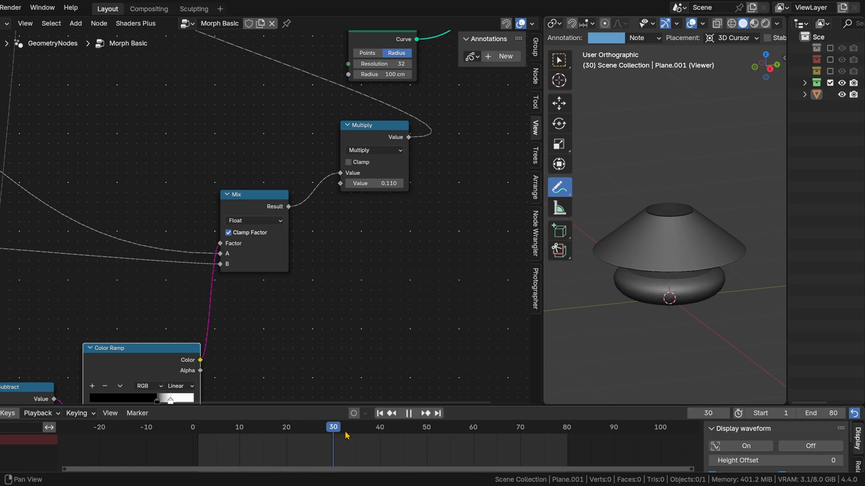
left_click_drag(437, 429, 266, 439)
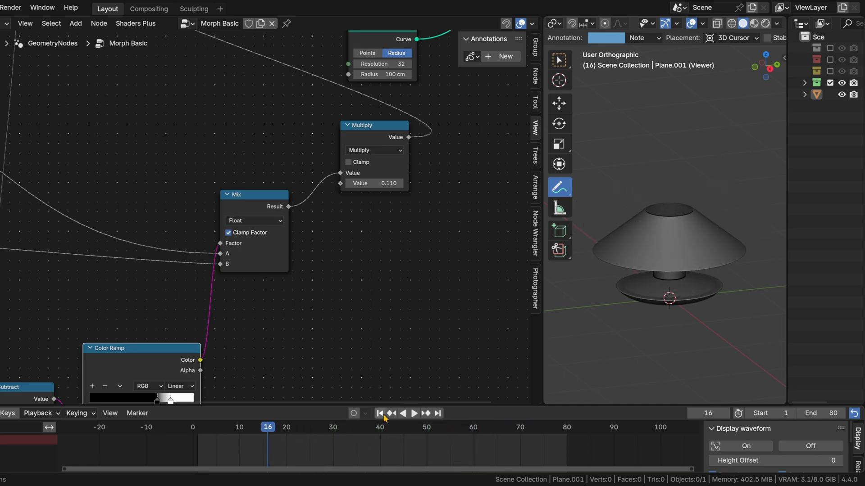
left_click(381, 414)
Step: Duplicate the Color Ramp node and place the copy directly below the original
scroll(351, 347, "down", 5)
middle_click_drag(359, 221, 324, 290)
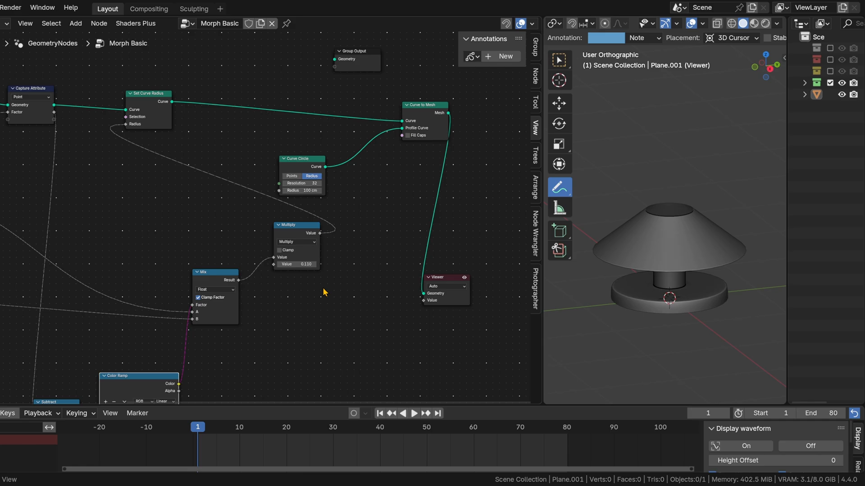
scroll(280, 306, "up", 3)
middle_click_drag(279, 305, 463, 100)
middle_click_drag(196, 310, 206, 282)
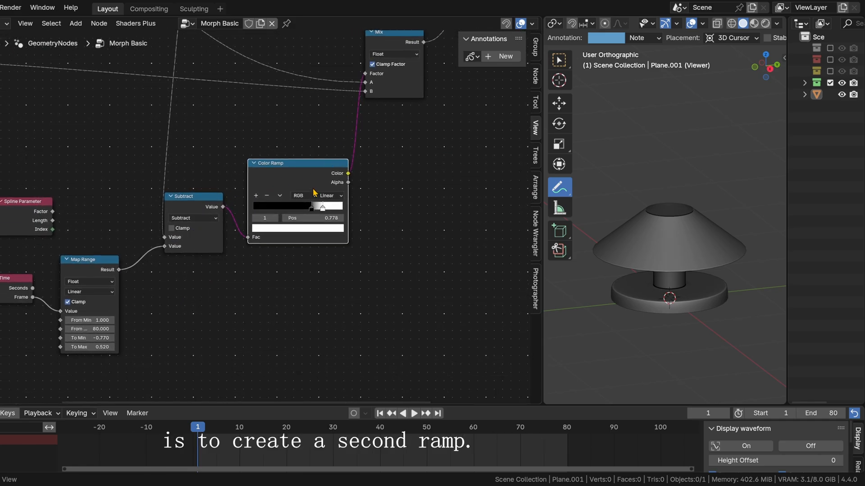
key("shift+d")
left_click(321, 272)
middle_click_drag(389, 204, 261, 255)
scroll(273, 216, "down", 3)
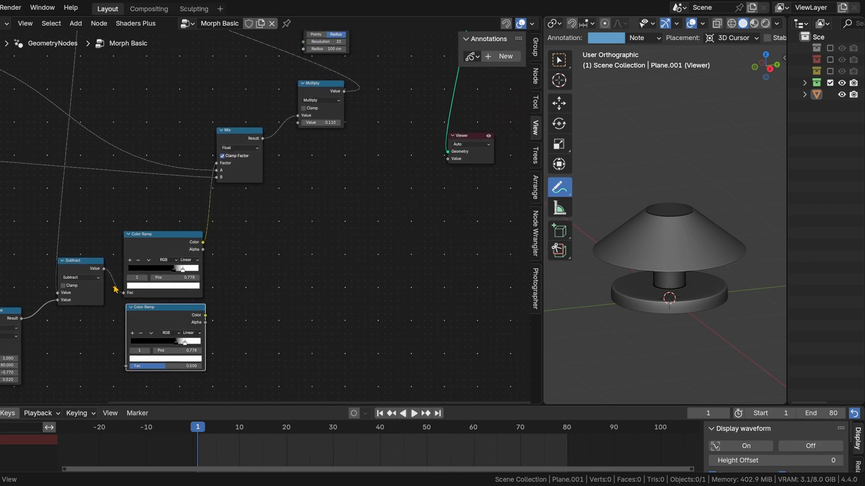
Step: Feed Subtract's Value output into the duplicated Color Ramp's Fac and connect its Color output to the Viewer's Value input
left_click_drag(104, 269, 127, 367)
left_click_drag(206, 315, 293, 257)
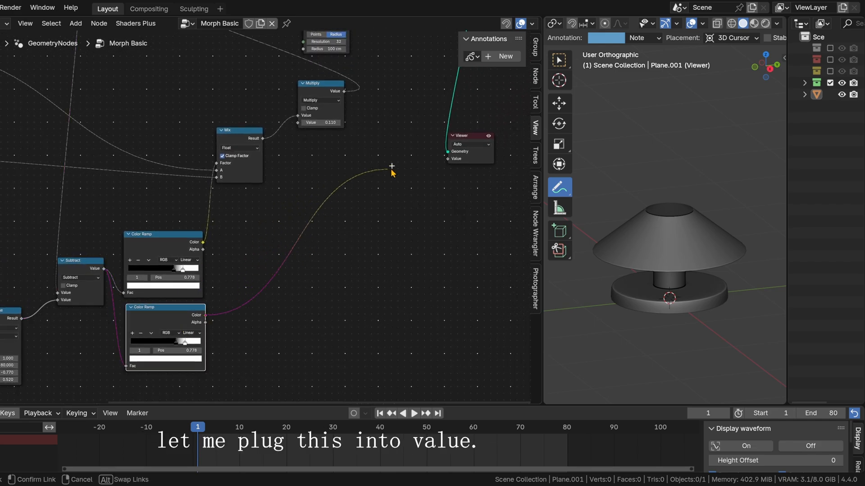
left_click_drag(391, 170, 466, 166)
Step: Play the animation to examine the second ramp's mask on the mesh, stopping at frame 29
scroll(241, 218, "up", 3)
key("space")
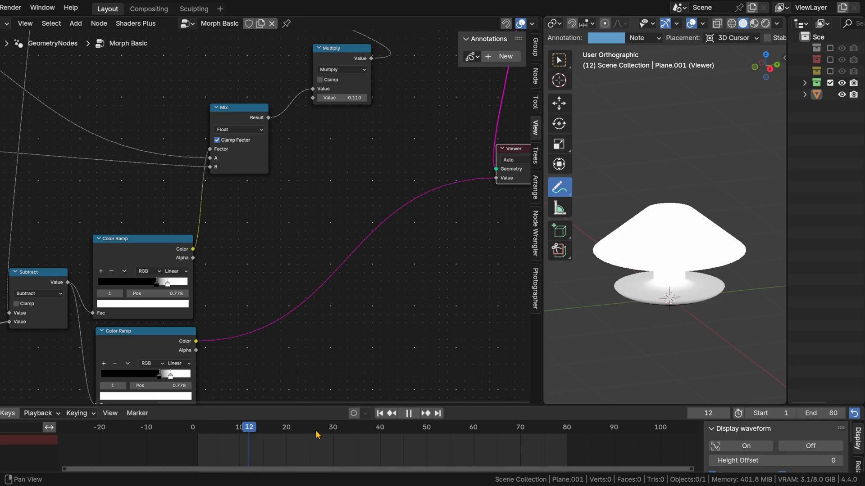
left_click_drag(337, 438, 329, 438)
key("space")
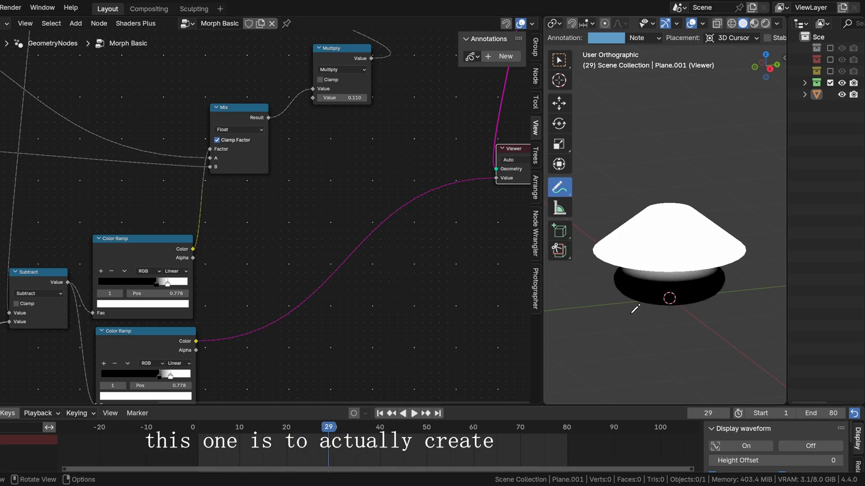
scroll(636, 308, "up", 2)
middle_click_drag(659, 310, 665, 293)
Step: Add a third stop to the lower Color Ramp, move it past the white stop to 0.875 and make it black
middle_click_drag(283, 348, 371, 278)
scroll(255, 331, "up", 4)
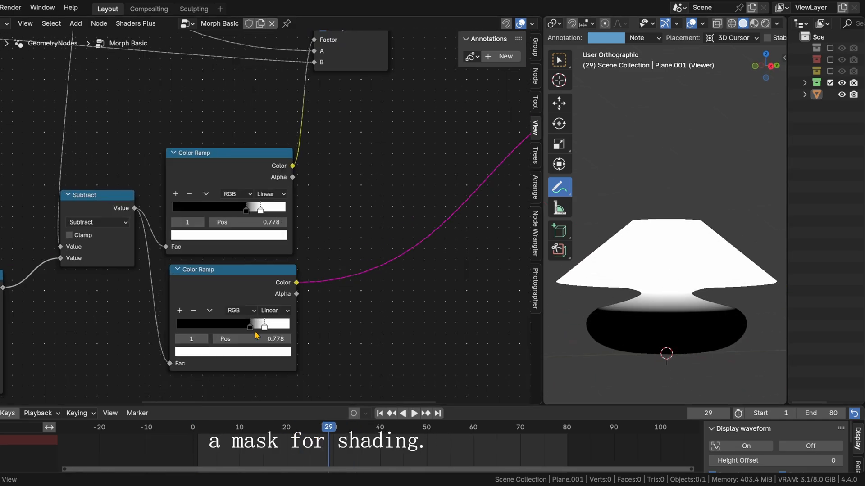
scroll(333, 360, "up", 3)
middle_click_drag(361, 359, 364, 301)
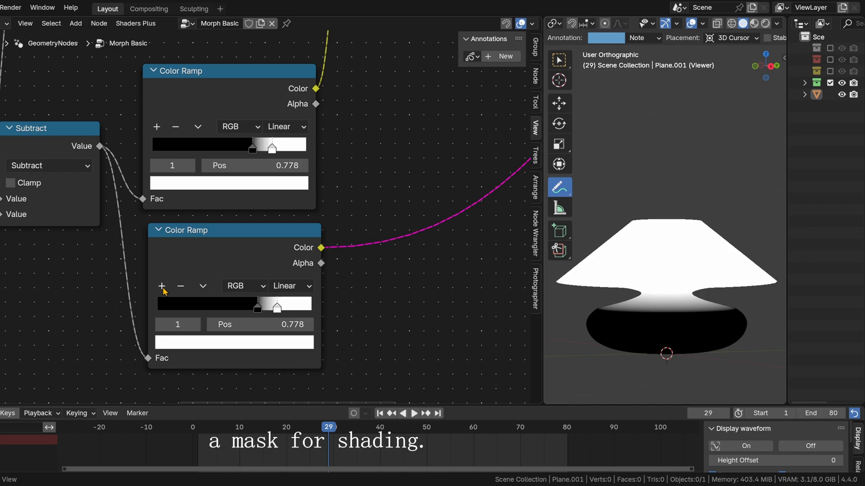
left_click(161, 287)
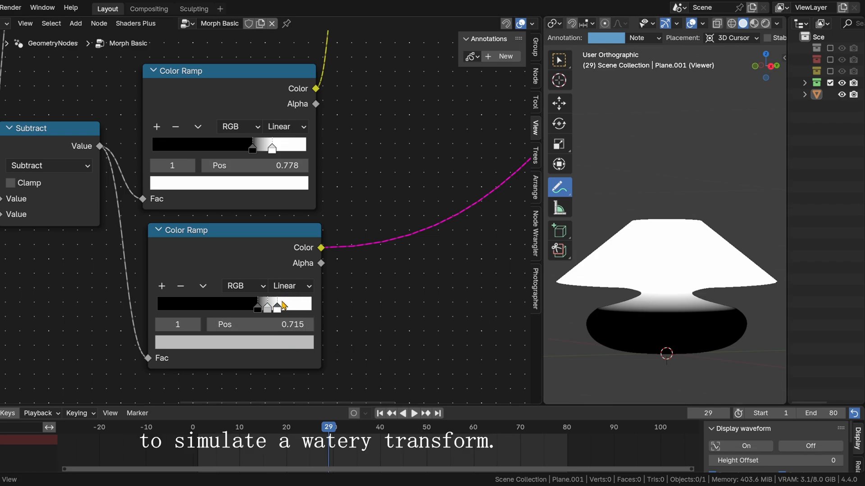
left_click_drag(275, 307, 291, 310)
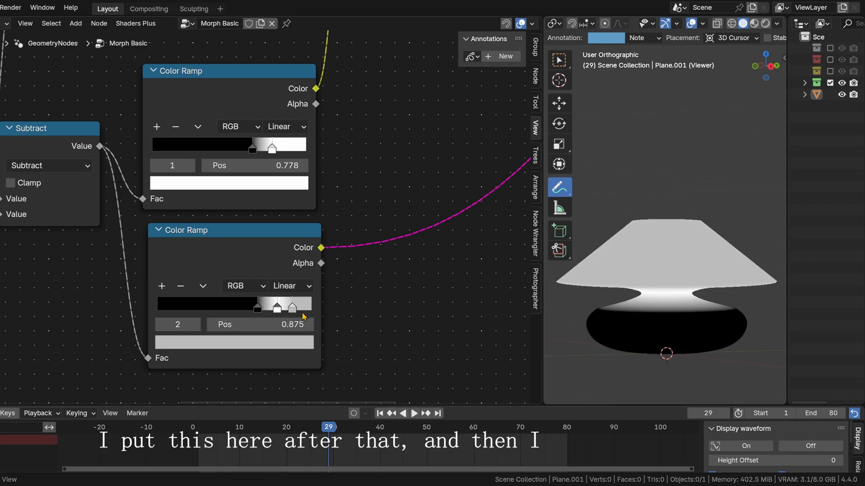
left_click(286, 344)
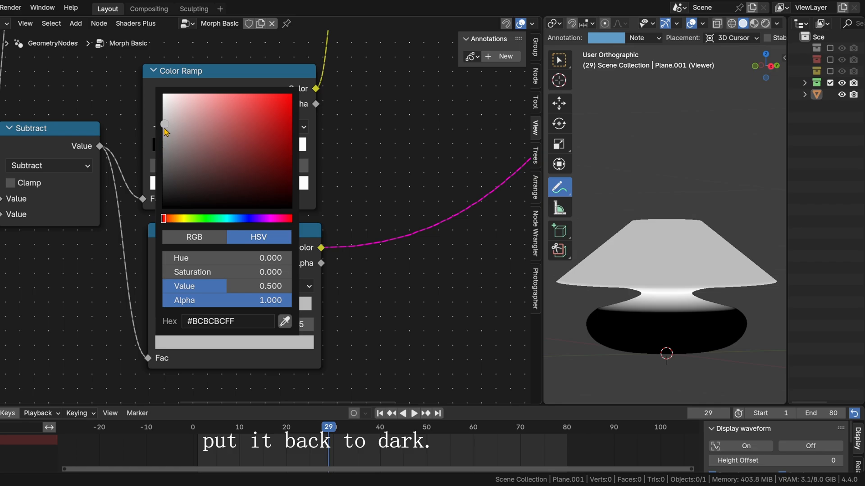
left_click_drag(166, 131, 165, 206)
Step: Narrow the lower ramp's white band by moving both black stops inward, the first to 0.720, and check the mask up to frame 42
left_click_drag(296, 311, 272, 310)
left_click_drag(295, 428, 261, 430)
key("space")
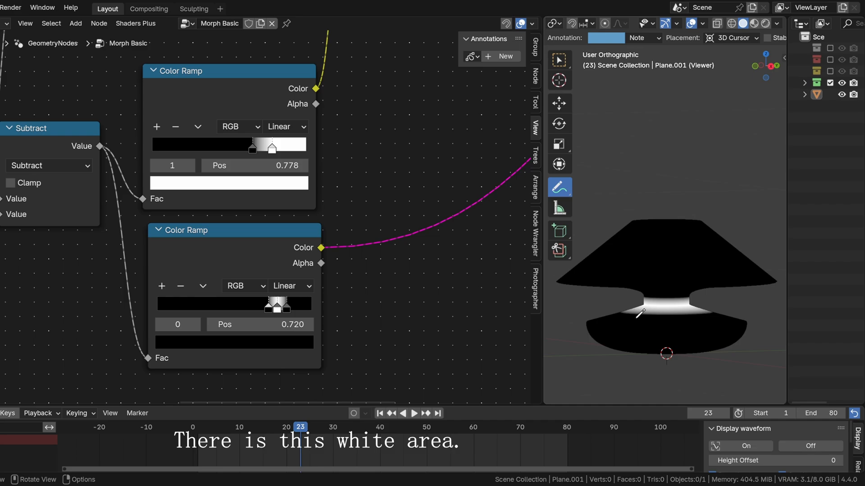
left_click_drag(313, 428, 389, 428)
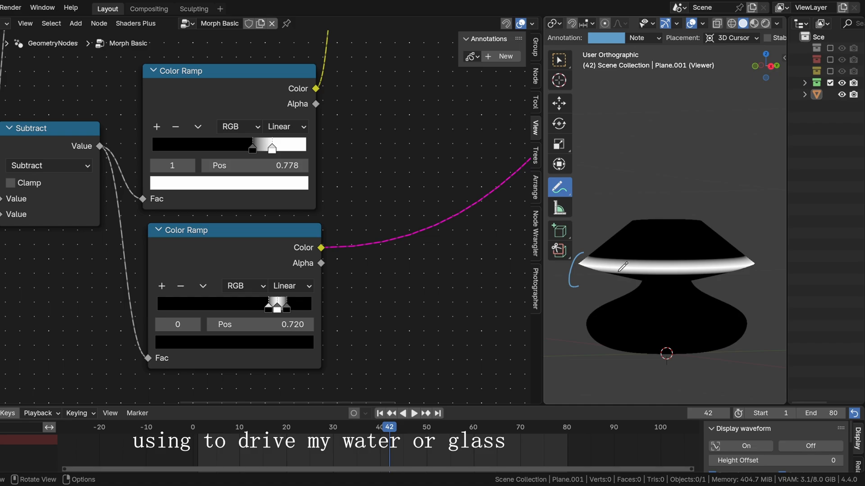
Step: Set the Curve Circle node's Resolution to 200
scroll(373, 143, "down", 8)
middle_click_drag(464, 113, 158, 249)
middle_click_drag(450, 179, 312, 308)
middle_click_drag(273, 194, 237, 234)
left_click_drag(177, 338, 303, 298)
middle_click_drag(126, 216, 279, 235)
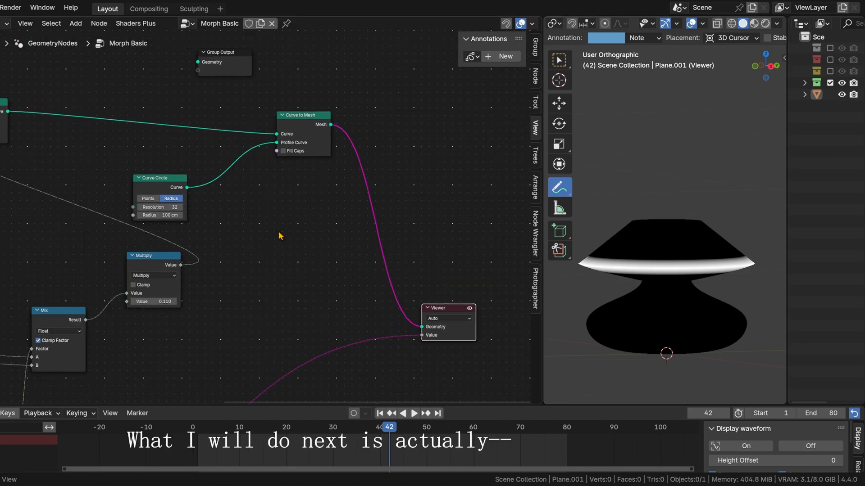
left_click(158, 207)
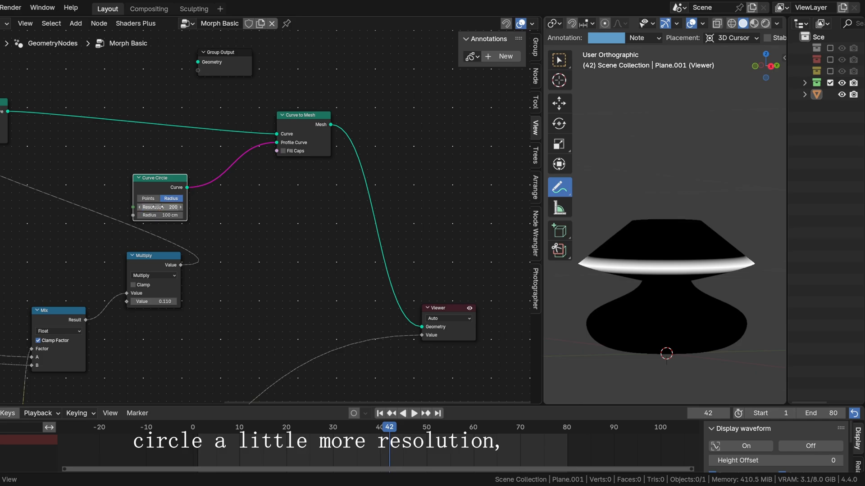
Step: Disconnect the lower Color Ramp from the Viewer's Value input and move the animation to frame 22
left_click_drag(174, 191, 182, 171)
middle_click_drag(467, 271, 316, 303)
left_click_drag(309, 342, 400, 298)
middle_click_drag(333, 358, 334, 323)
right_click_drag(318, 274, 305, 339, "ctrl")
middle_click_drag(183, 301, 294, 224)
left_click_drag(389, 429, 295, 436)
Step: Add a Set Position node on the link between Curve to Mesh and the Viewer
scroll(238, 214, "up", 3)
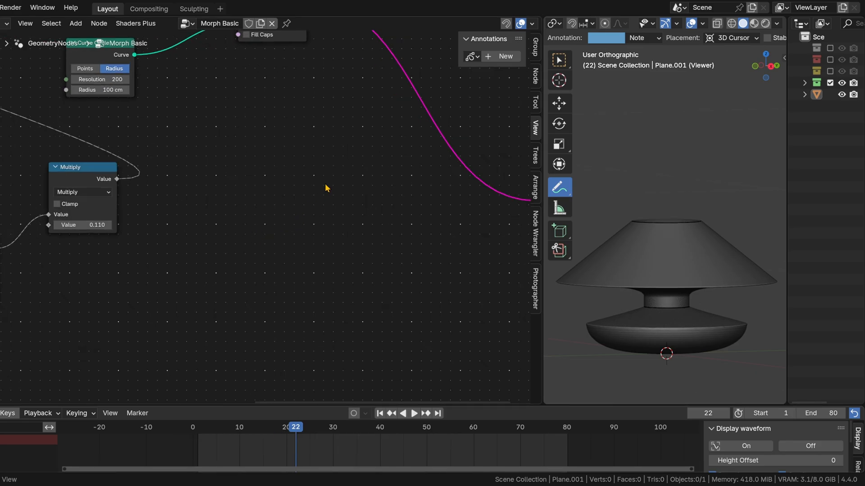
middle_click_drag(356, 162, 259, 304)
key("s")
right_click(392, 234)
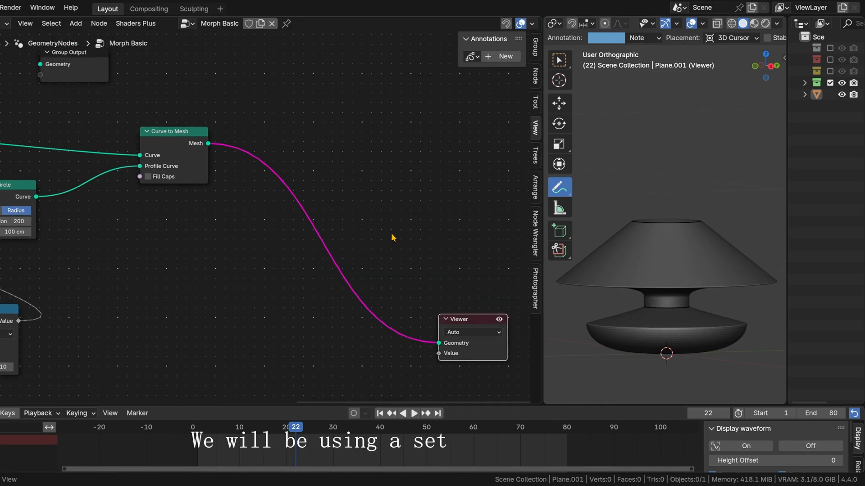
key("s")
right_click(392, 234)
key("shift+a")
type("set")
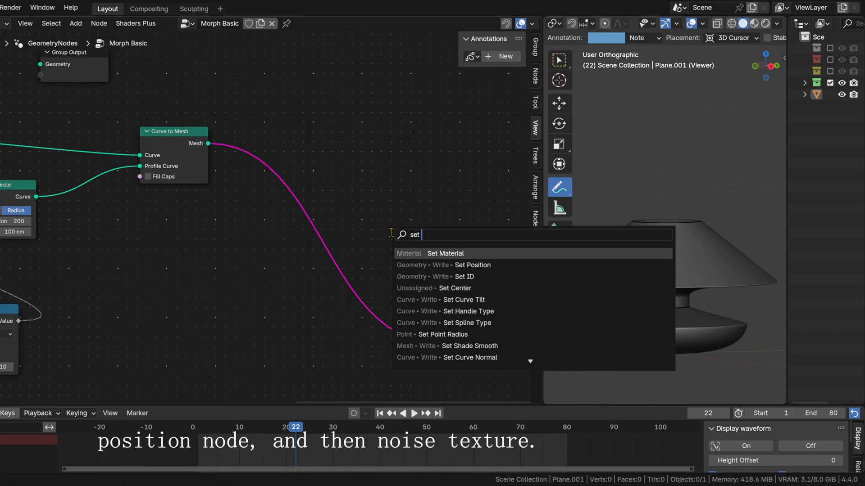
key("Down")
key("Return")
left_click(306, 199)
Step: Add a Noise Texture node below Curve to Mesh and connect its Color output to Set Position's Offset
middle_click_drag(227, 308, 260, 245)
key("shift+a")
type("noise")
key("Return")
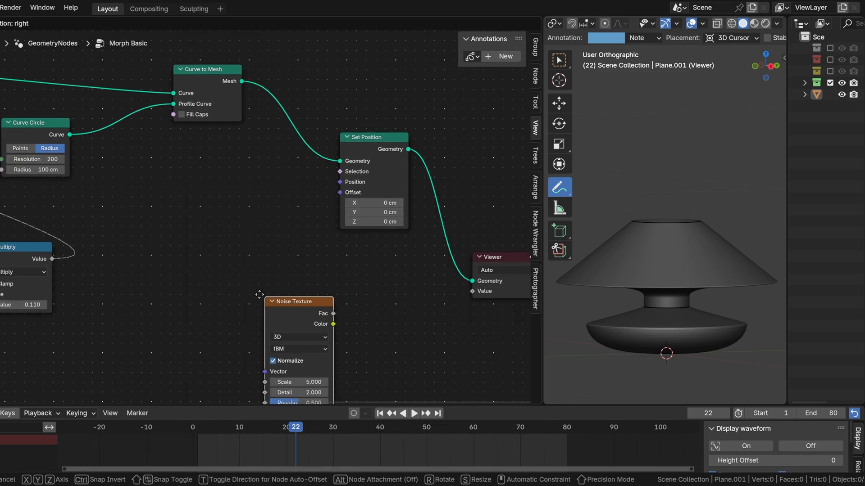
left_click(228, 296)
middle_click_drag(259, 329, 298, 261)
left_click_drag(295, 228, 267, 231)
middle_click_drag(315, 172, 251, 216)
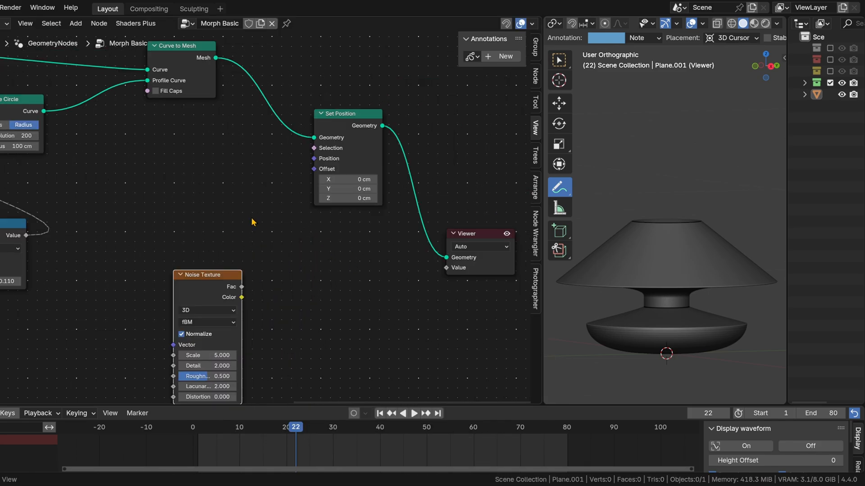
mouse_move(232, 289)
left_mouse_down()
mouse_move(214, 271)
mouse_move(235, 276)
left_mouse_up()
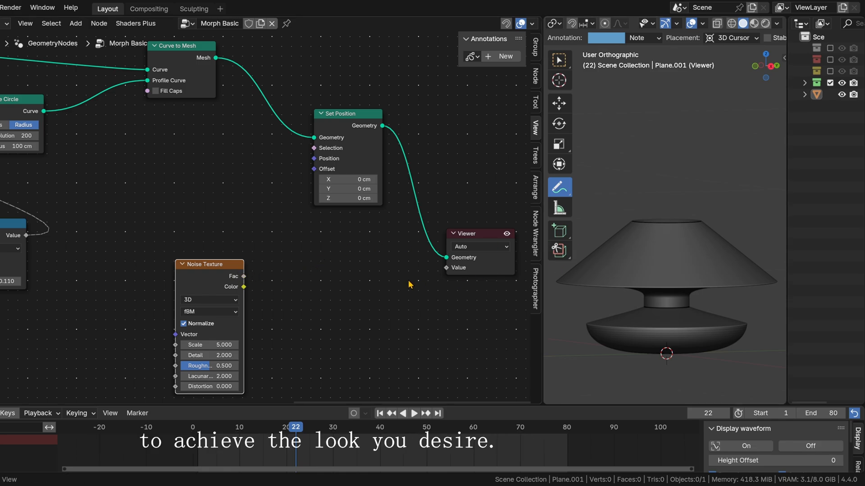
left_click_drag(208, 276, 231, 266)
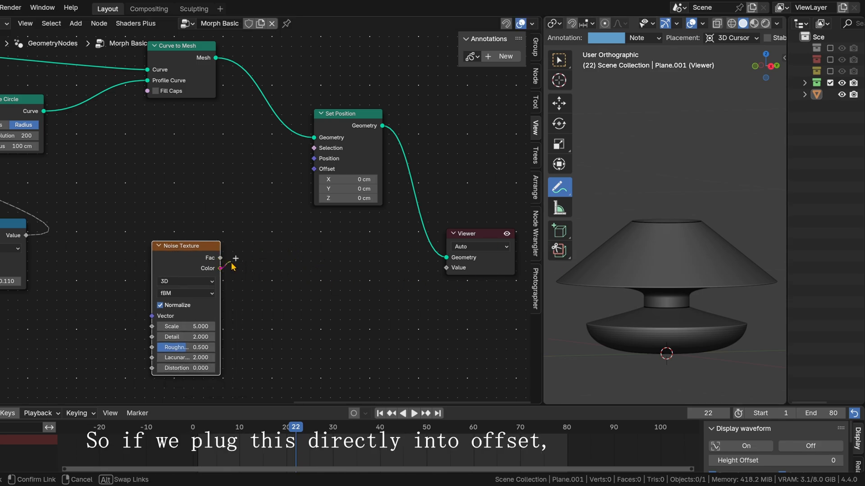
left_click_drag(305, 171, 314, 169)
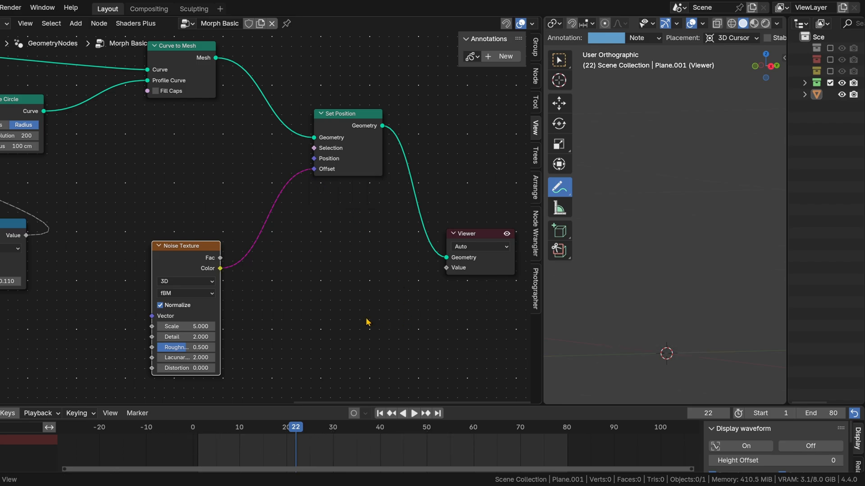
Step: Insert a Vector Math node between the Noise Texture and Set Position's Offset and set its operation to Scale
key("shift+a")
type("vec m")
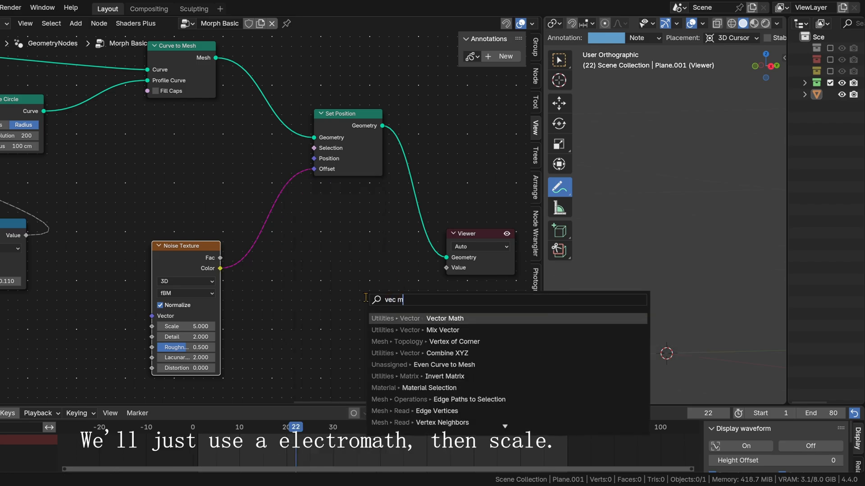
key("Return")
left_click(267, 219)
left_click(267, 217)
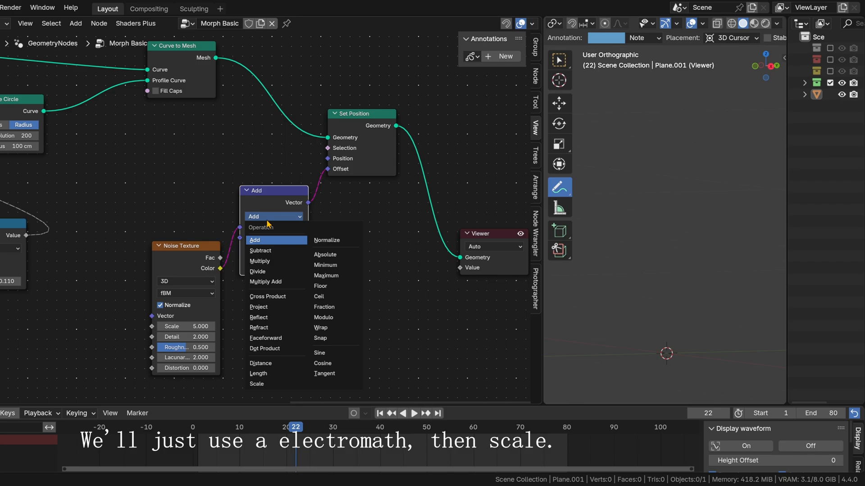
left_click(257, 384)
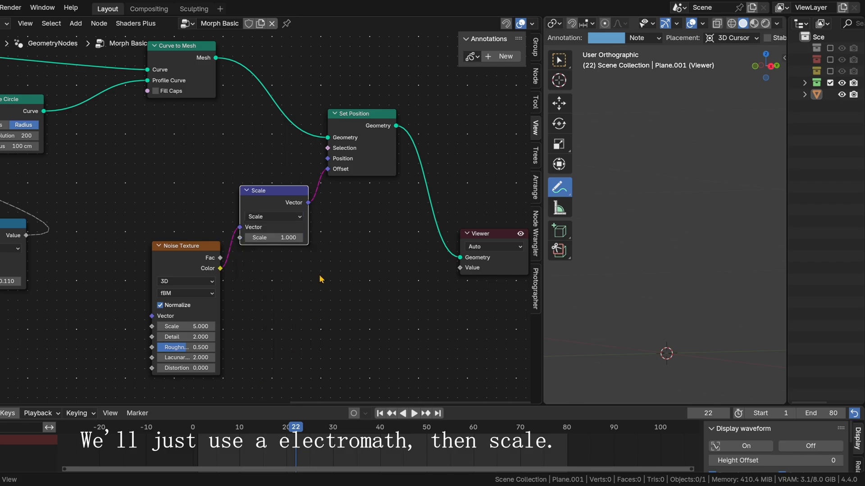
Step: Set the scale factor of the Scale node after the Noise Texture to 0.110
double_click(278, 237)
type("0")
key("Return")
left_click_drag(278, 240, 287, 240)
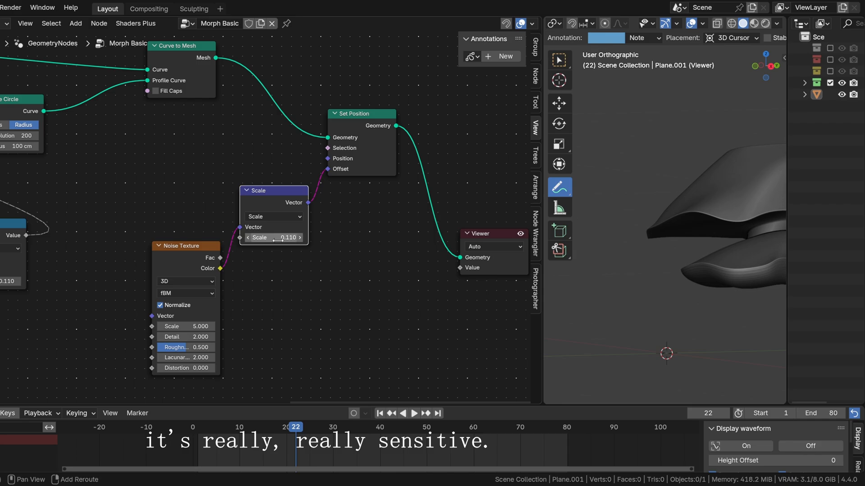
double_click(278, 240)
left_click(283, 321)
left_click(316, 310)
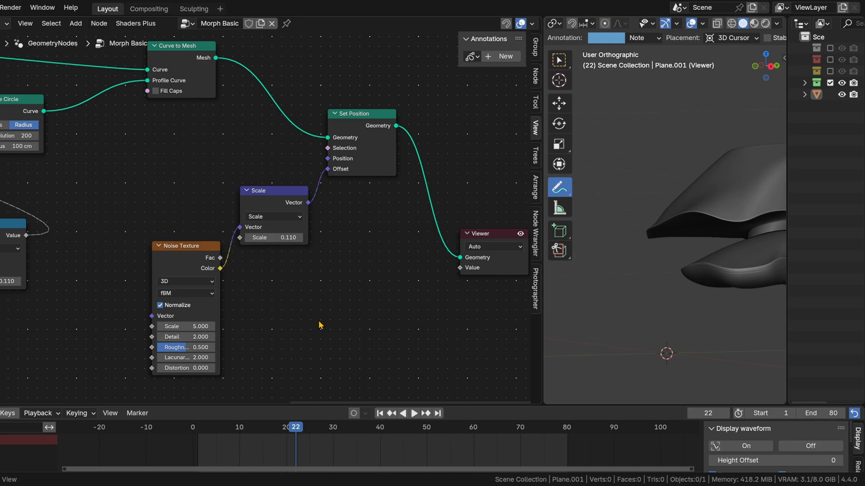
Step: Insert a duplicate of the Scale node between the first Scale and Set Position's Offset, and set its factor to 0.720
left_click_drag(194, 260, 133, 312)
left_click_drag(271, 202, 234, 259)
key("shift+d")
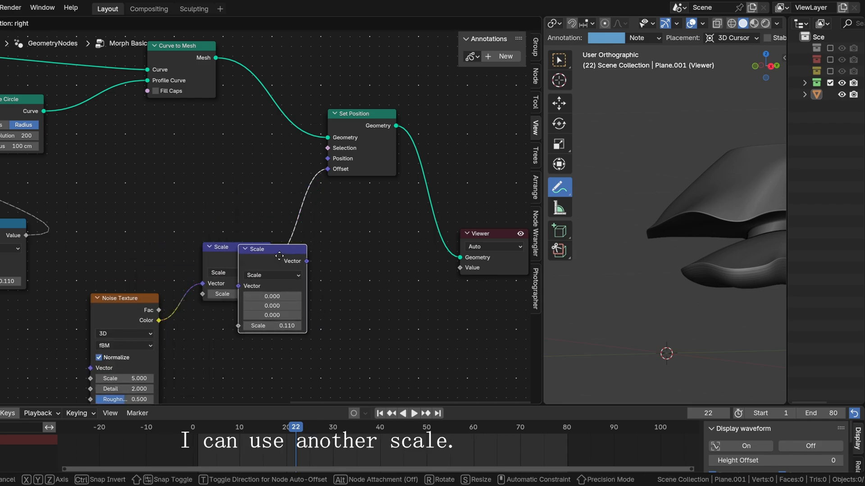
left_click(310, 202)
left_click_drag(321, 238, 360, 238)
middle_click_drag(334, 320, 478, 207)
scroll(360, 277, "down", 4)
middle_click_drag(397, 259, 272, 314)
mouse_move(711, 317)
middle_mouse_down()
mouse_move(720, 326)
mouse_move(706, 302)
middle_mouse_up()
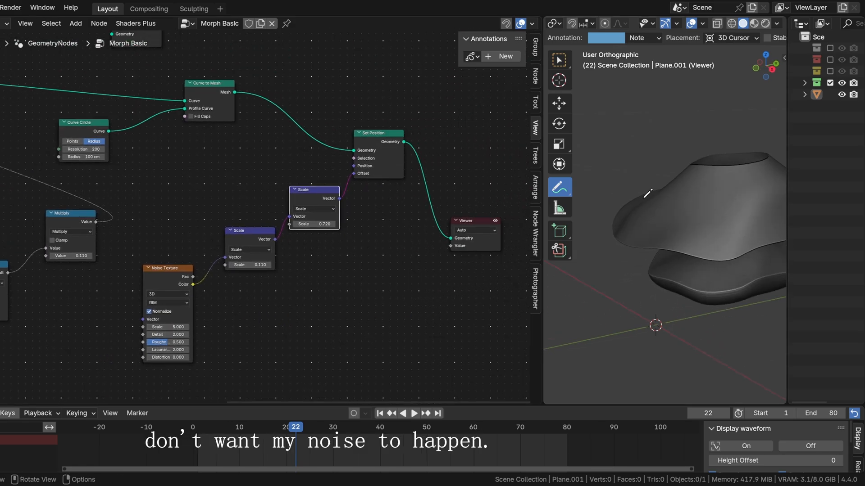
Step: Switch the viewport to the Select Box tool and preview the lower Color Ramp's mask through the Viewer, moving the Viewer clear of the ramp
key("w")
scroll(649, 198, "down", 3)
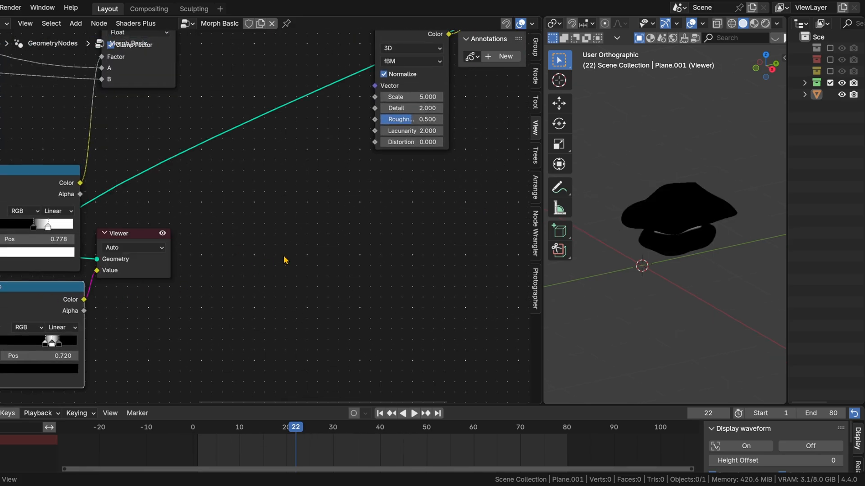
left_click_drag(172, 275, 235, 272)
scroll(716, 276, "up", 5)
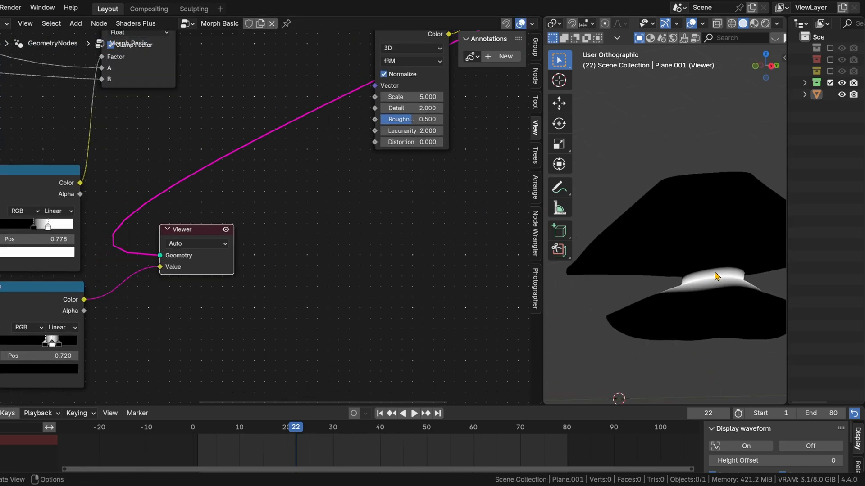
middle_click_drag(475, 161, 240, 363)
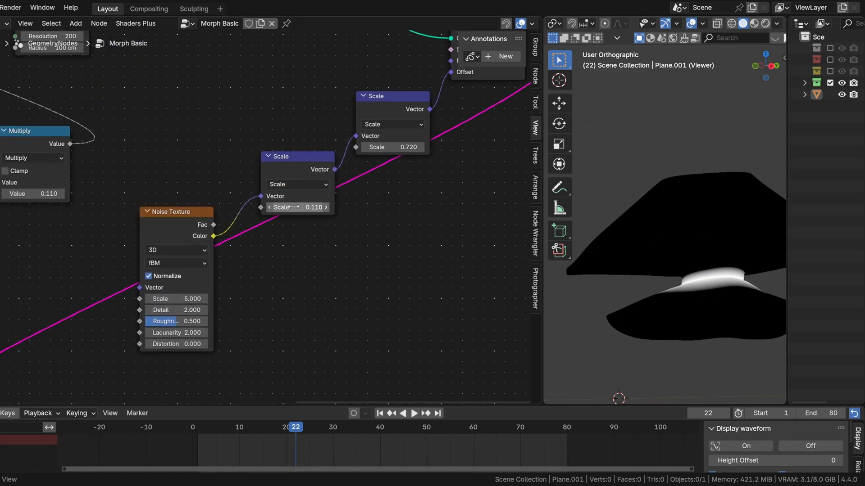
Step: Connect the lower Color Ramp's Color output to the Scale input of the first Scale node instead of the Viewer's Value
mouse_move(173, 213)
left_mouse_down()
mouse_move(170, 195)
mouse_move(174, 226)
left_mouse_up()
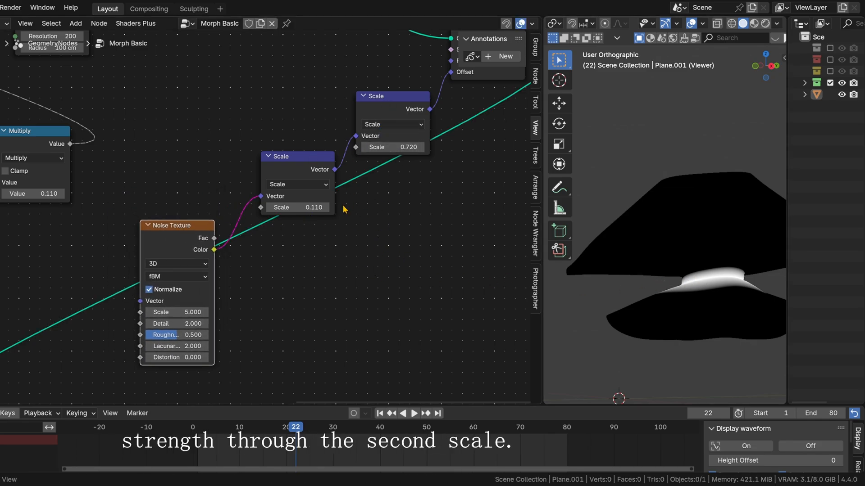
scroll(252, 320, "down", 5)
middle_click_drag(110, 328, 227, 274)
right_click_drag(144, 317, 155, 331, "ctrl")
left_click_drag(198, 292, 504, 317)
left_click_drag(130, 328, 373, 157)
middle_click_drag(397, 200, 315, 263)
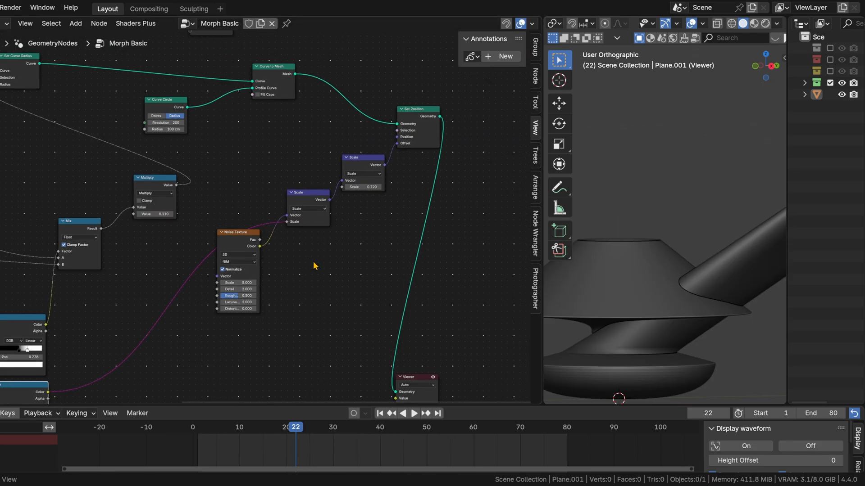
Step: Set the second Scale node's factor to 0.010 and check the displaced neck of the shape
scroll(727, 301, "down", 5)
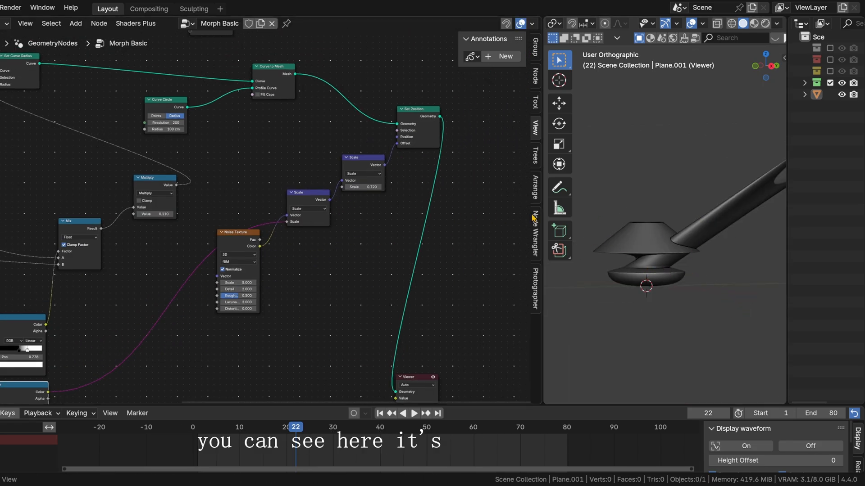
scroll(293, 245, "up", 2)
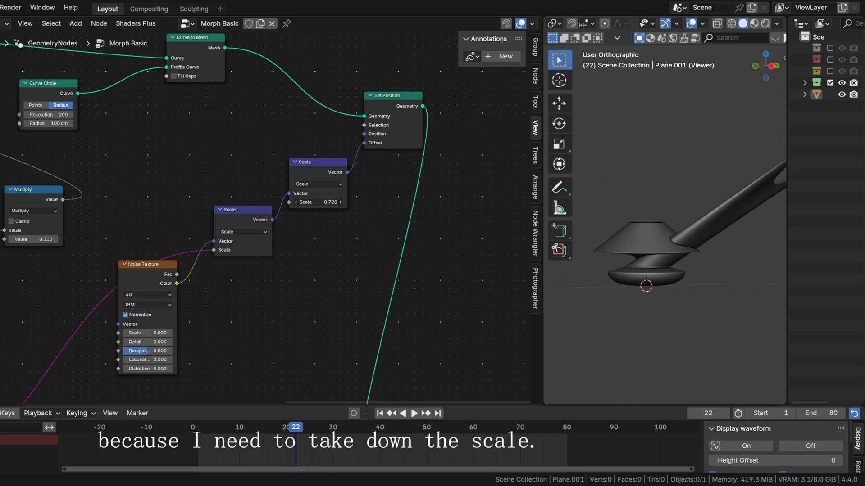
left_click_drag(318, 203, 295, 202)
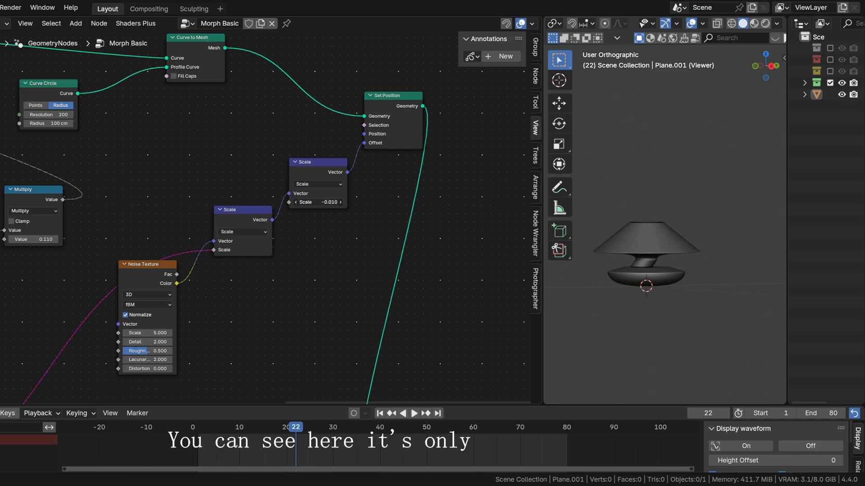
scroll(318, 205, "up", 2)
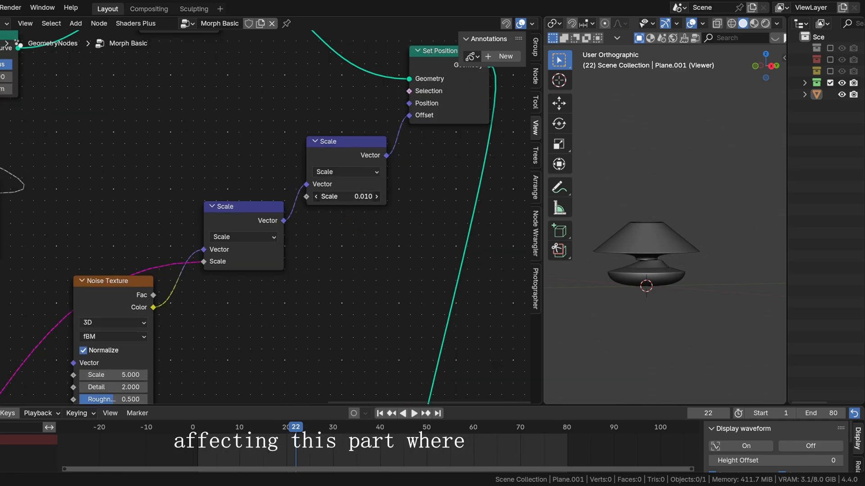
scroll(678, 269, "up", 3)
middle_click_drag(678, 269, 654, 298)
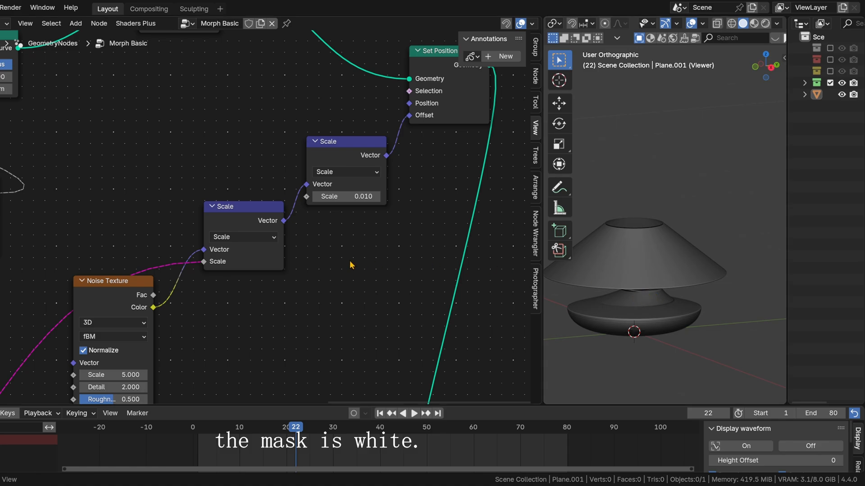
Step: Add a Position node below and before the Noise Texture
middle_click_drag(281, 293, 459, 152)
key("shift+a")
type("pos")
key("Return")
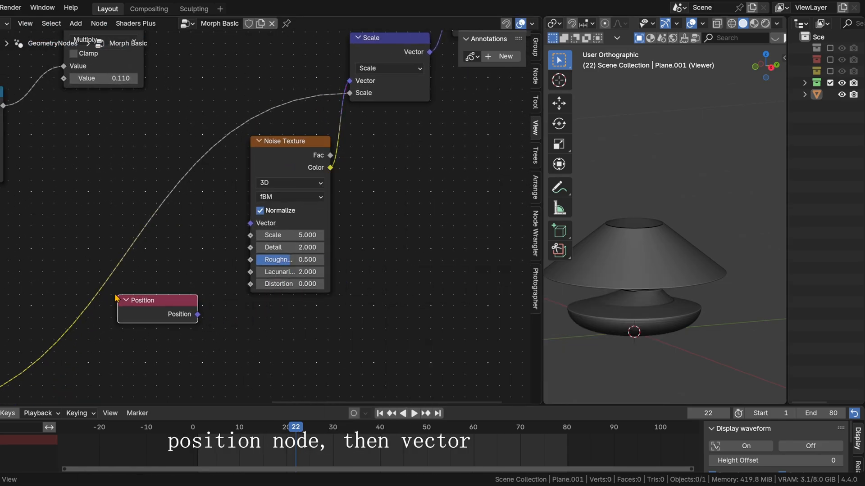
Step: Place the Position node and add a Vector Math node beside it, below the Noise Texture
left_click(118, 297)
key("shift+a")
type("v")
key("Return")
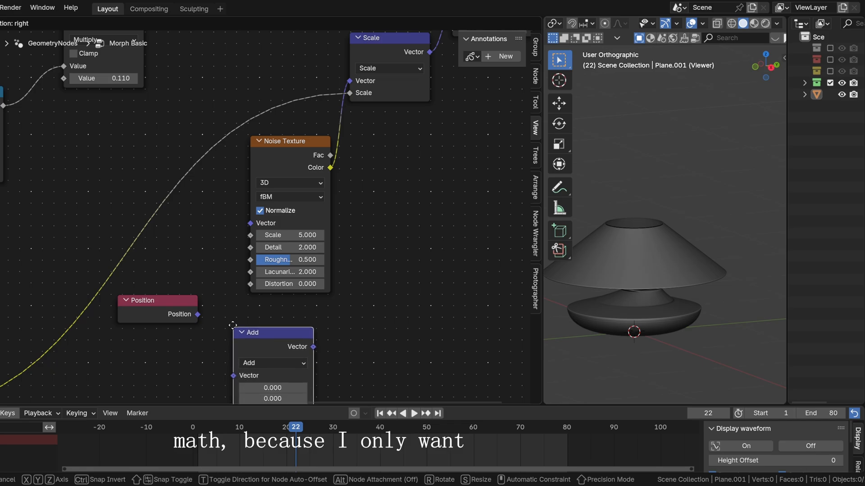
left_click(234, 326)
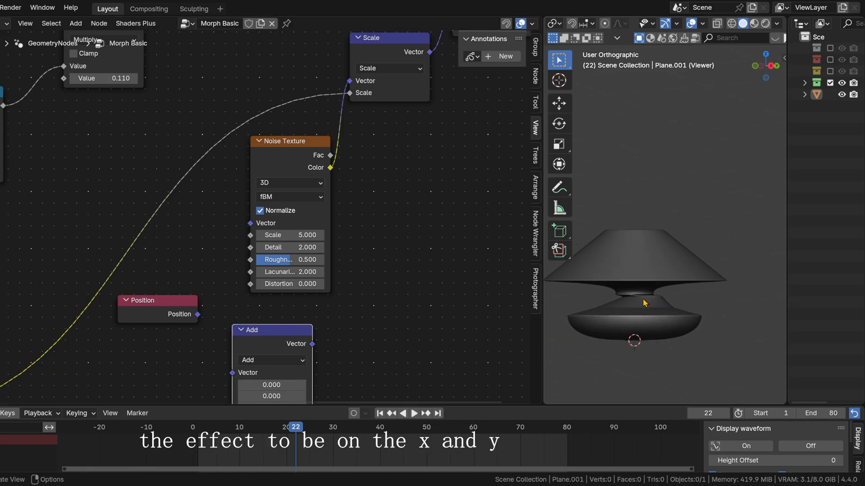
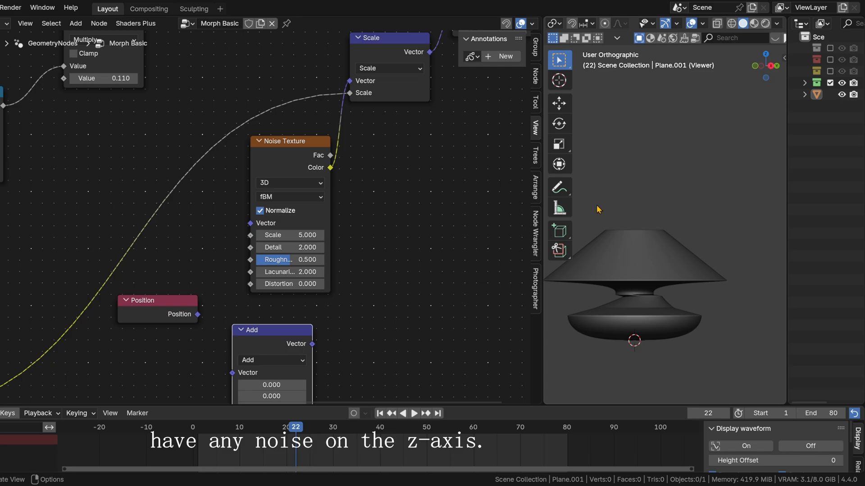
Step: Switch the Vector Math node to Multiply, fed by the Position node, with factors of 2 for X and Y
middle_click_drag(275, 317, 299, 212)
left_click_drag(215, 215, 257, 269)
left_click(296, 255)
left_click(284, 313)
left_click_drag(291, 294, 291, 304)
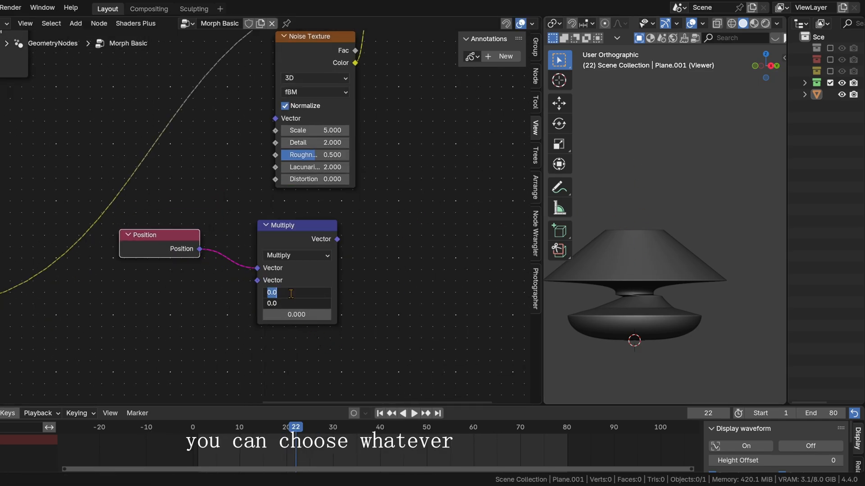
type("2")
key("Return")
Step: Connect the Multiply node's output to the Noise Texture's Vector input and space out the Position, Multiply and Scale nodes
middle_click_drag(397, 225, 388, 299)
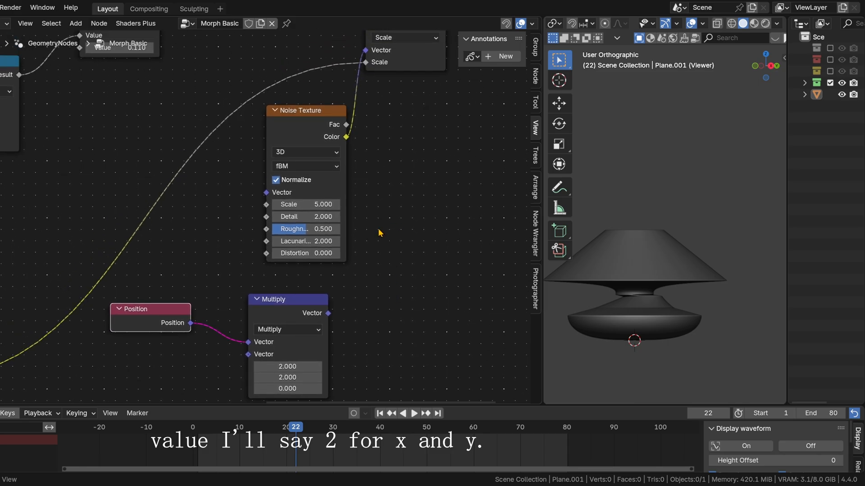
left_click_drag(166, 329, 127, 355)
left_click_drag(261, 317, 210, 322)
middle_click_drag(367, 304, 274, 325)
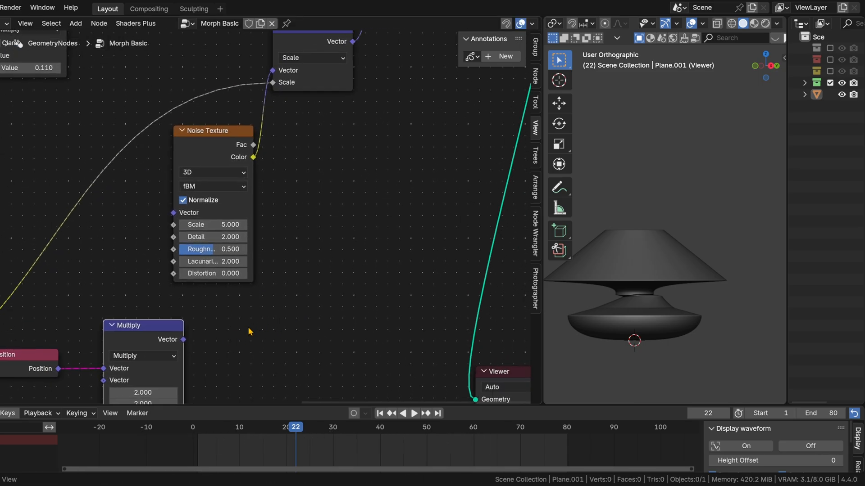
left_click_drag(183, 339, 174, 239)
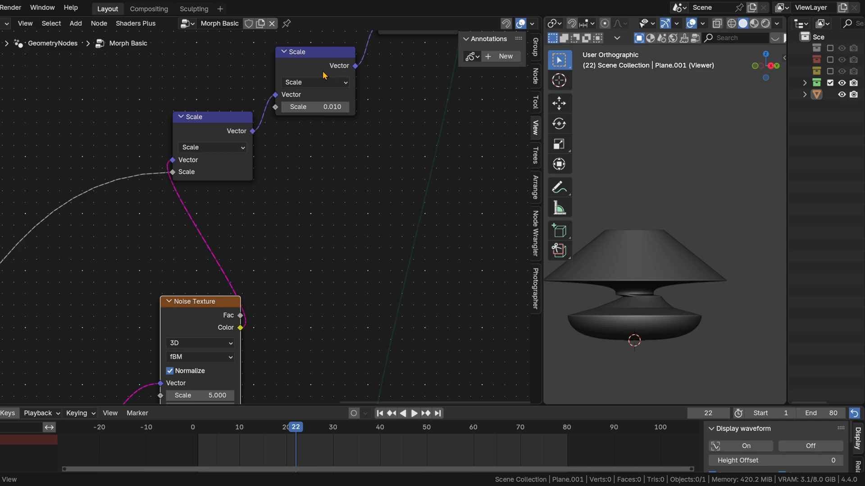
left_click_drag(323, 72, 396, 76)
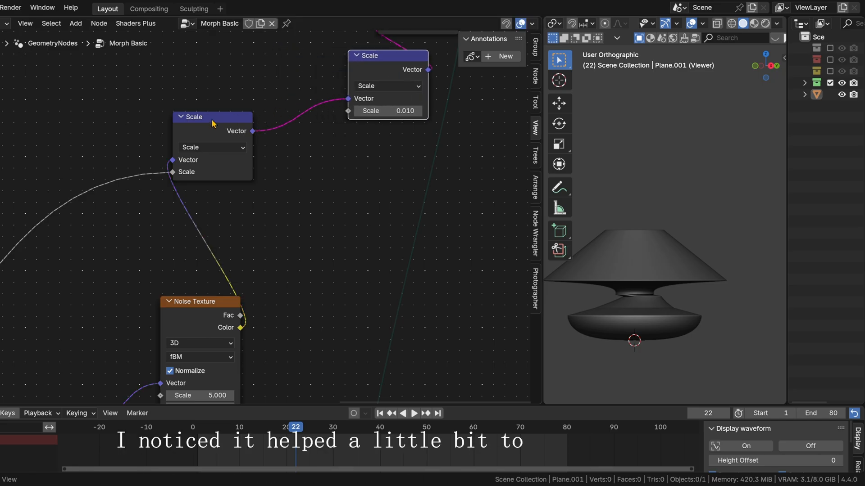
left_click_drag(212, 121, 280, 161)
Step: Move the animation to frame 38 and set the Noise Texture's scale to 34.690
middle_click_drag(646, 300, 664, 326)
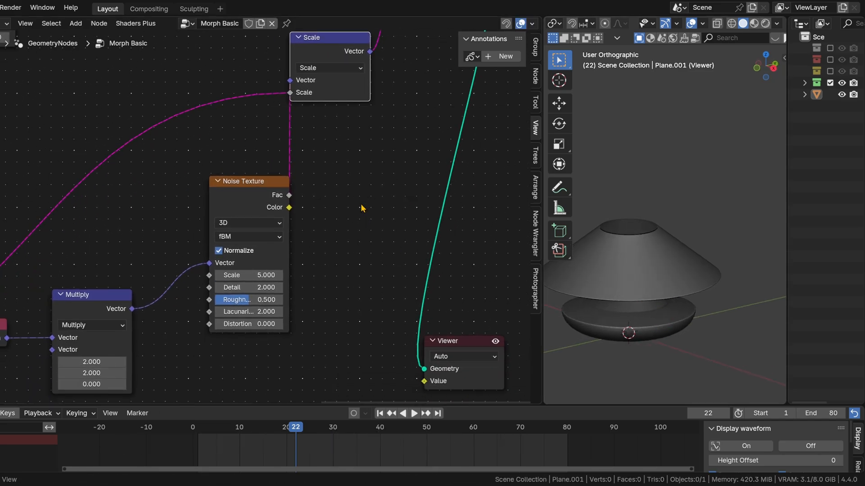
middle_click_drag(240, 347, 363, 307)
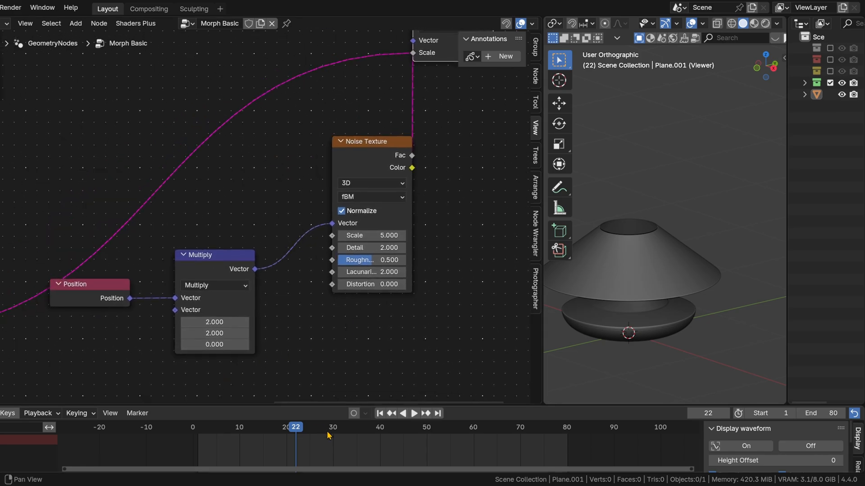
left_click_drag(328, 429, 371, 432)
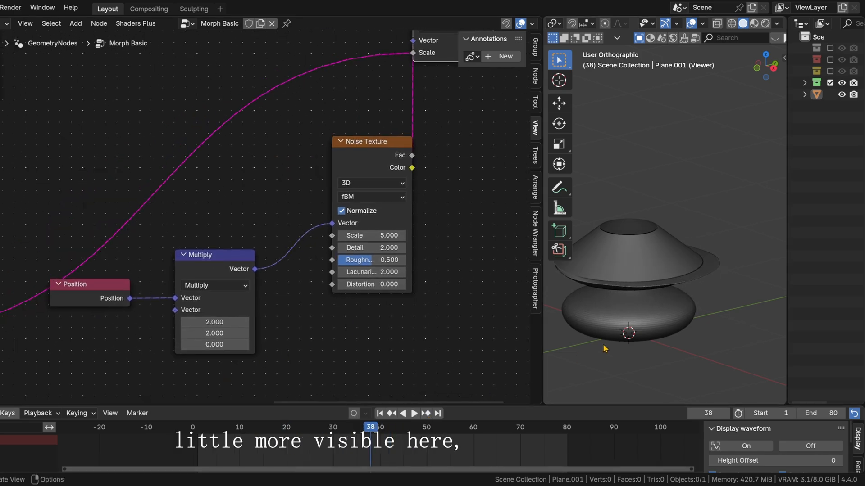
middle_click_drag(630, 318, 697, 287, "shift")
left_click_drag(372, 235, 441, 236)
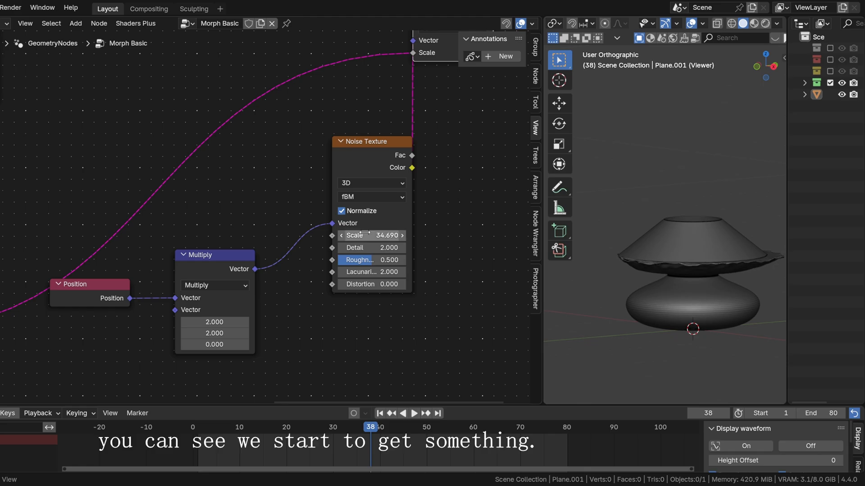
left_click_drag(544, 233, 708, 299)
middle_click_drag(708, 294, 684, 305)
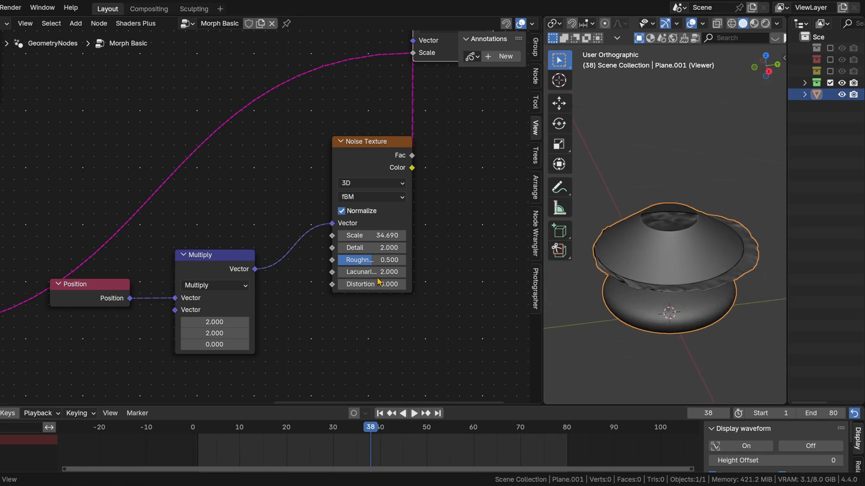
Step: Widen the lower Color Ramp's mask by spreading its outer black stops, placing the first stop at 0.623
middle_click_drag(229, 298, 188, 254)
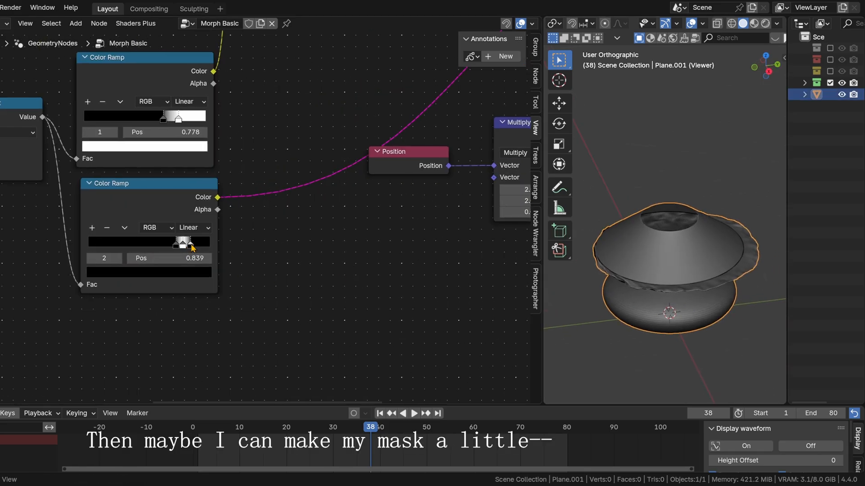
left_click_drag(191, 244, 165, 245)
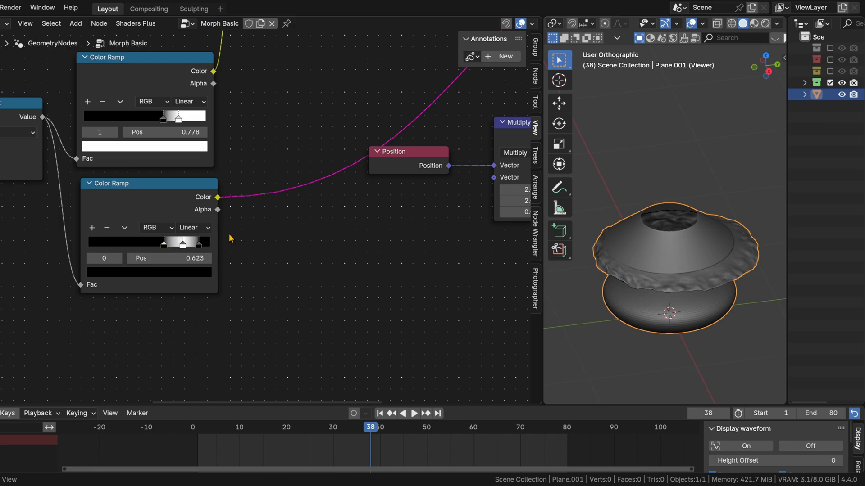
Step: Reduce the Noise Texture's scale to 0.01
scroll(454, 229, "down", 2)
middle_click_drag(446, 217, 300, 248)
scroll(299, 247, "up", 4)
left_click_drag(227, 250, 216, 251)
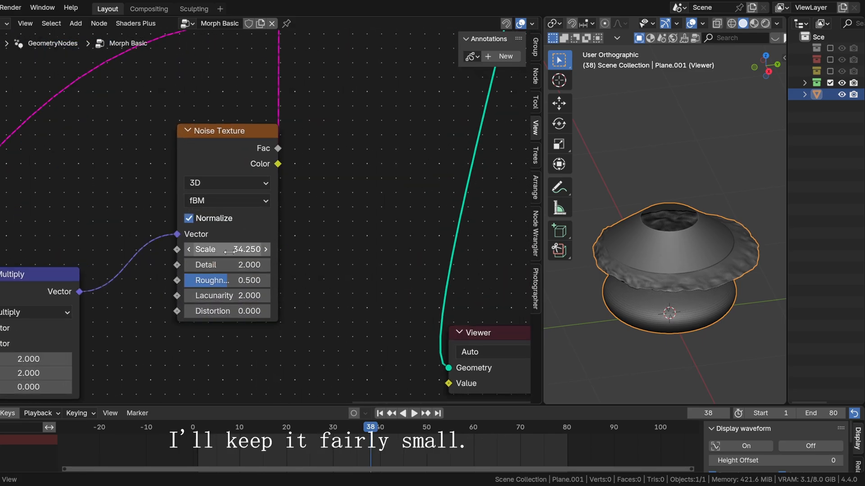
left_click(227, 251)
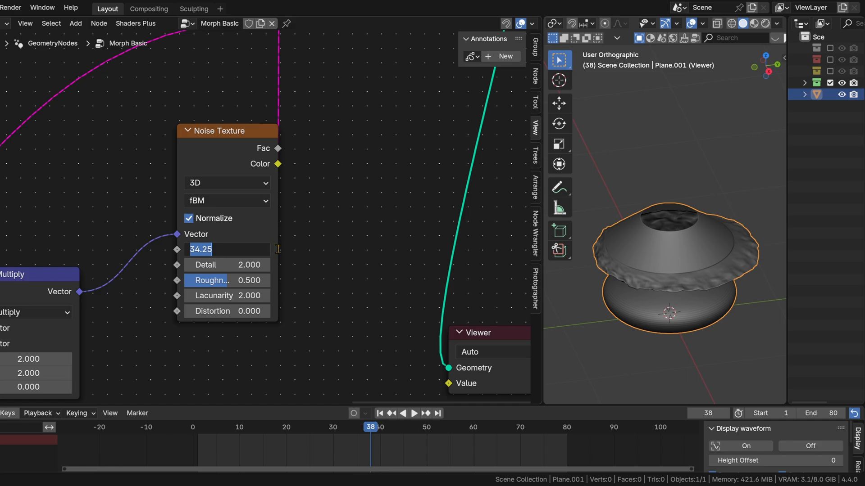
type("0.01")
key("Return")
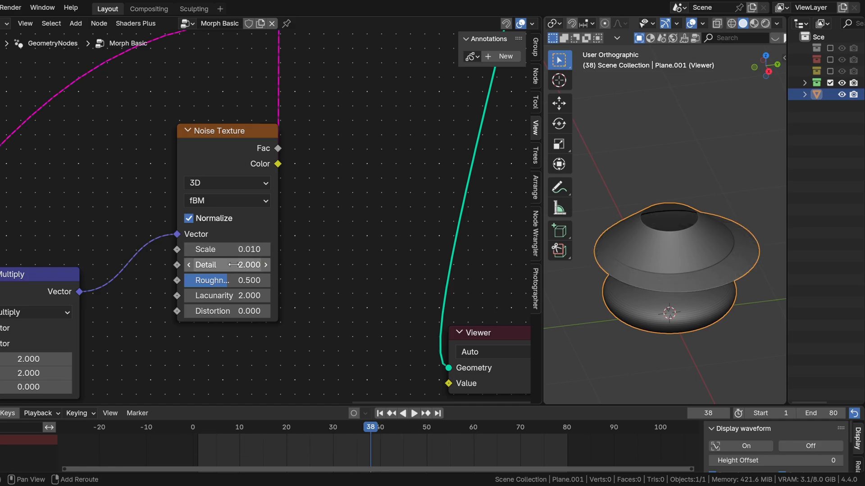
Step: Set the Noise Texture's scale to 0.930 and its distortion to 11.100
left_click_drag(224, 251, 266, 251)
scroll(240, 219, "up", 2)
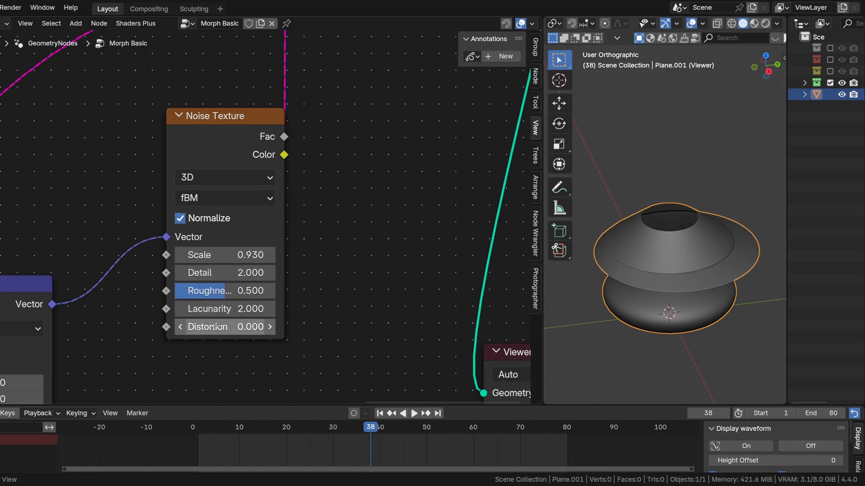
mouse_move(232, 327)
left_mouse_down()
mouse_move(271, 327)
mouse_move(235, 327)
left_mouse_up()
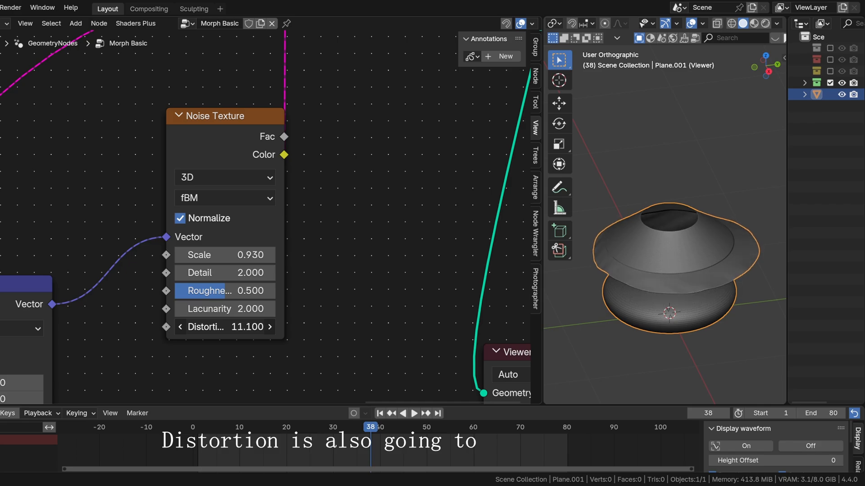
middle_click_drag(594, 297, 580, 271)
Step: Adjust the Multiply node's X factor, scrub through the animation and return it to frame 1
middle_click_drag(144, 324, 245, 245, "shift")
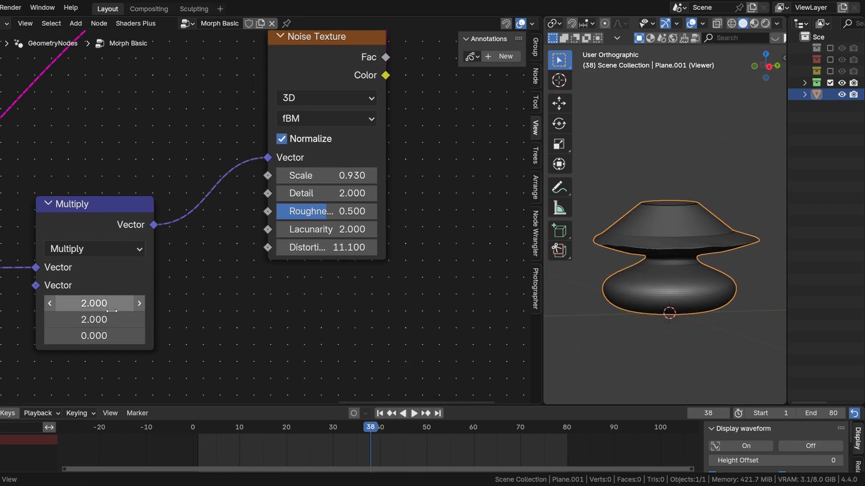
mouse_move(95, 304)
left_mouse_down()
mouse_move(132, 304)
mouse_move(72, 303)
mouse_move(113, 304)
left_mouse_up()
left_click_drag(357, 426, 244, 435)
left_click(380, 414)
Step: Make the Noise Texture 4D with its W value driven by #frame/100, and preview the animated noise
middle_click_drag(425, 134, 352, 238)
left_click(265, 203)
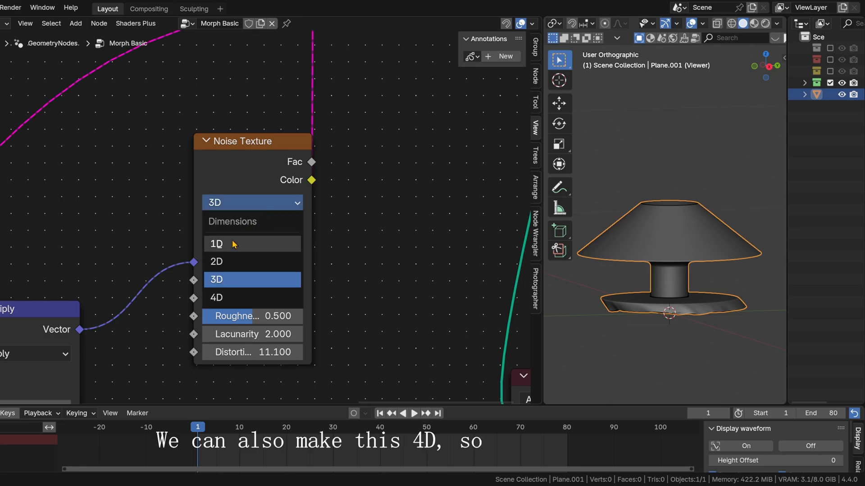
left_click(221, 296)
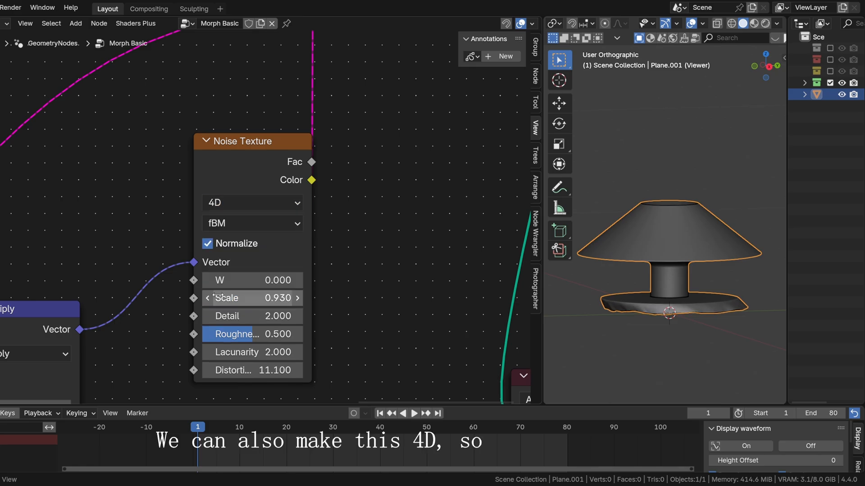
left_click(250, 283)
type("#frame/100")
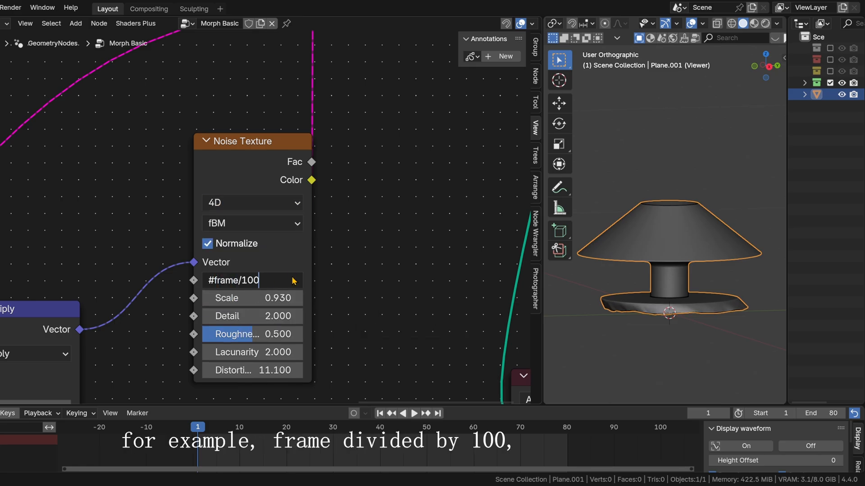
key("Return")
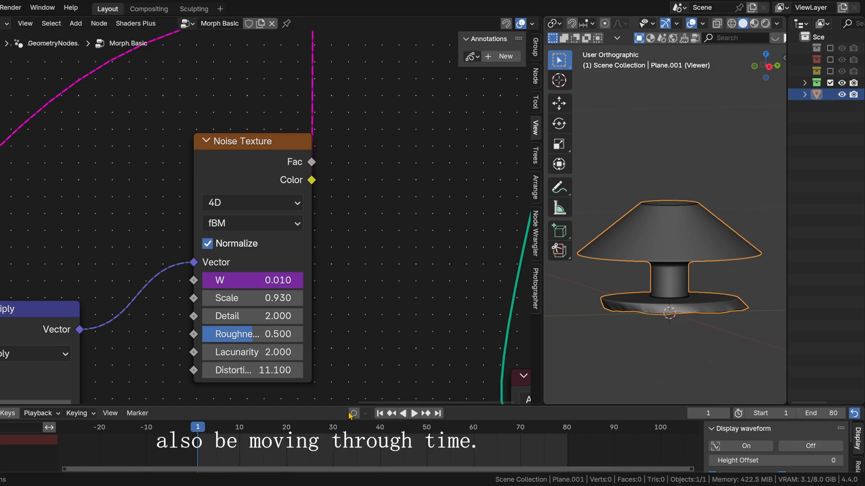
key("space")
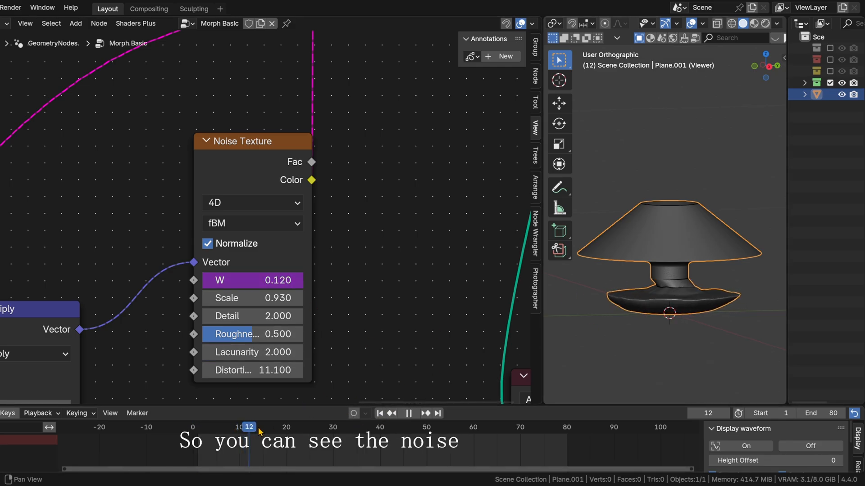
left_click_drag(333, 430, 452, 429)
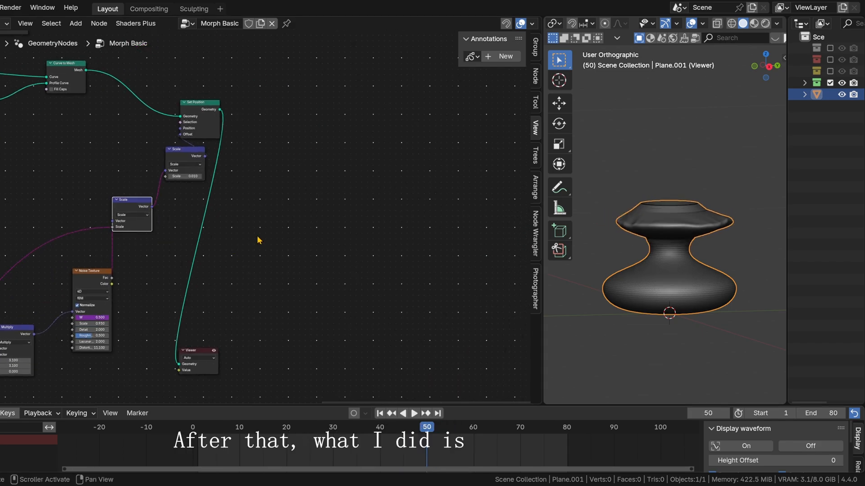
Step: Insert a Merge by Distance node between the Set Position node and the Viewer
middle_click_drag(257, 240, 222, 250)
left_click_drag(165, 361, 405, 193)
scroll(255, 190, "up", 3)
middle_click_drag(255, 190, 230, 267)
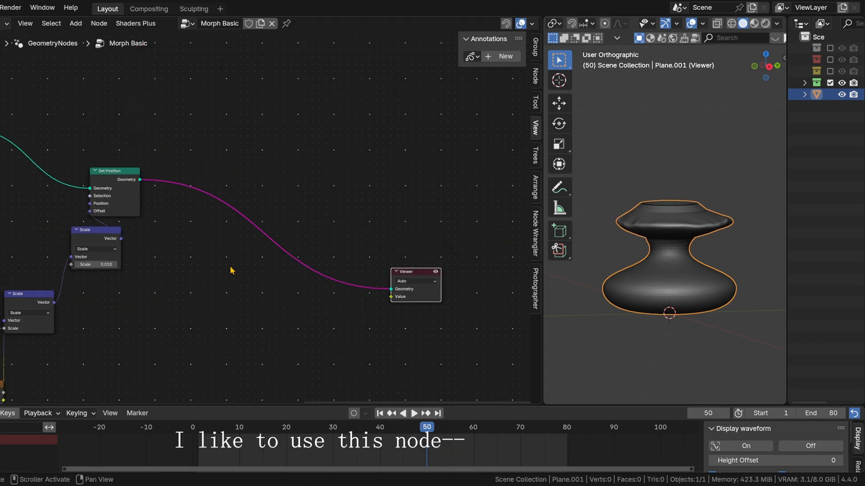
key("shift+a")
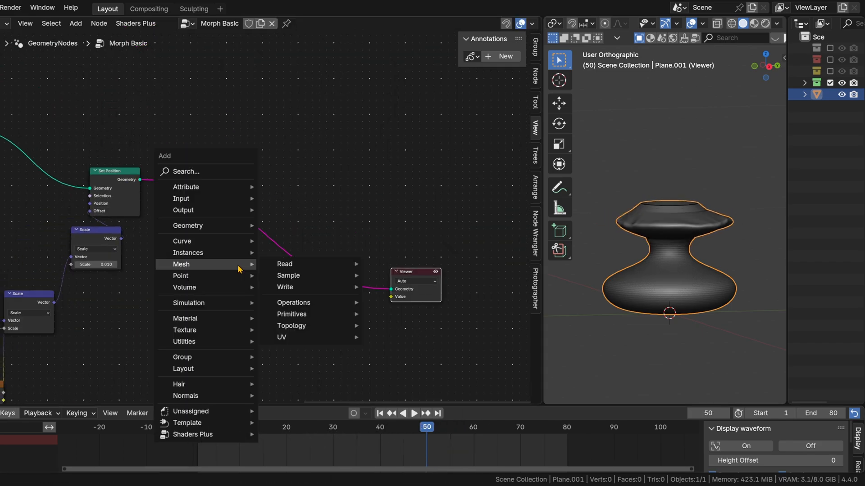
type("mer")
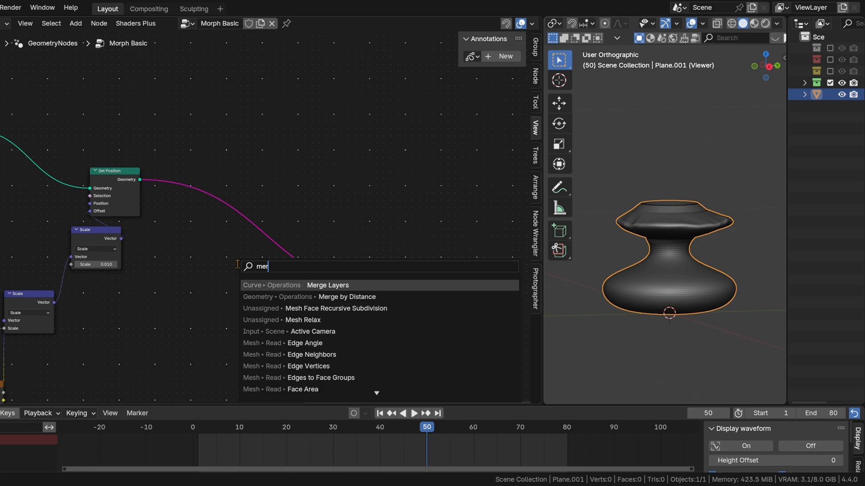
type("ge by")
key("Return")
left_click(207, 175)
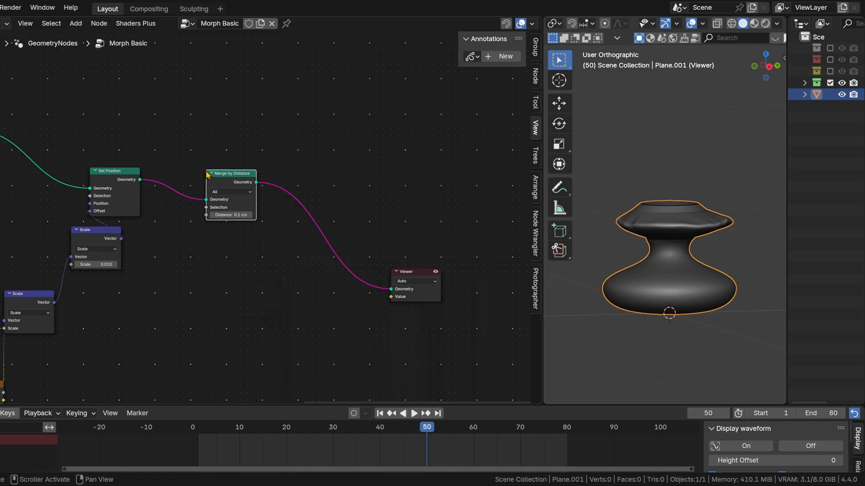
Step: Set the Merge by Distance node's distance to 0.01 cm and move the node closer to Set Position
scroll(302, 218, "up", 2)
left_click(229, 214)
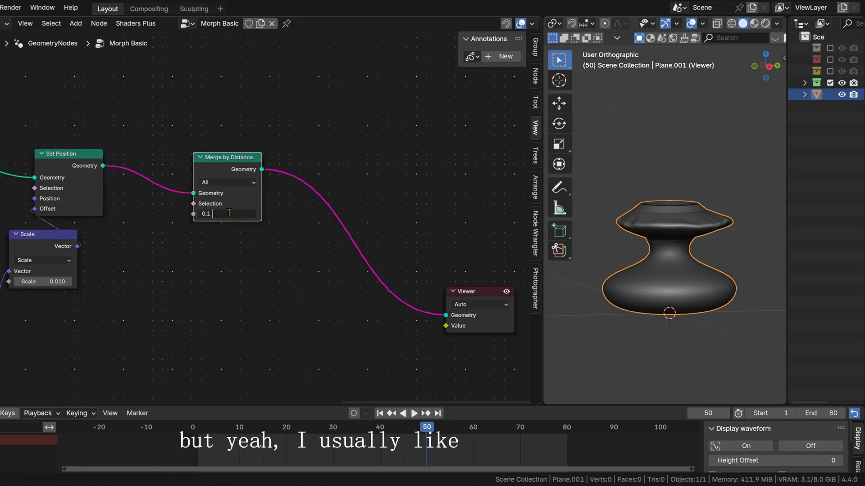
type("0.01")
key("Return")
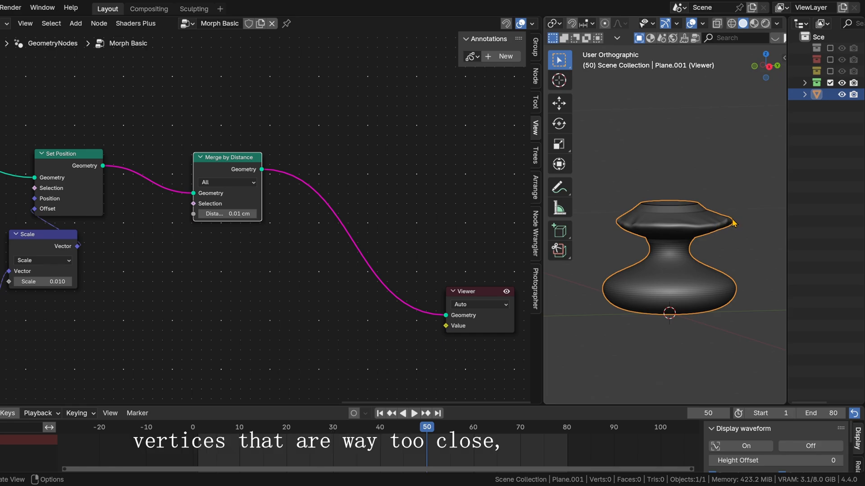
left_click_drag(235, 159, 182, 153)
Step: Insert a Set Material node between the Merge by Distance node and the Viewer
middle_click_drag(293, 146, 225, 154)
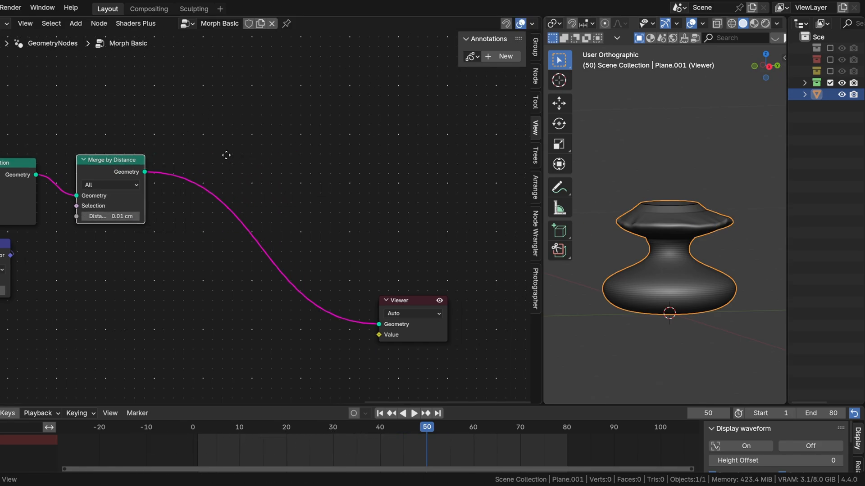
key("shift+a")
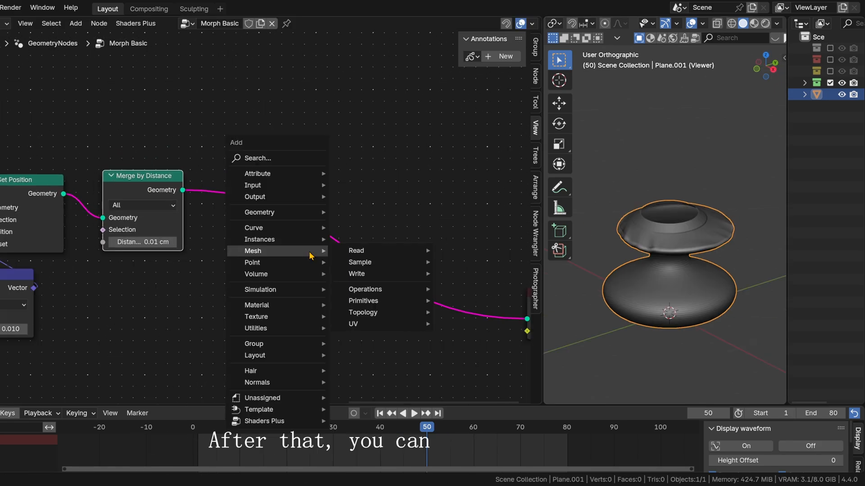
type("set")
key("Return")
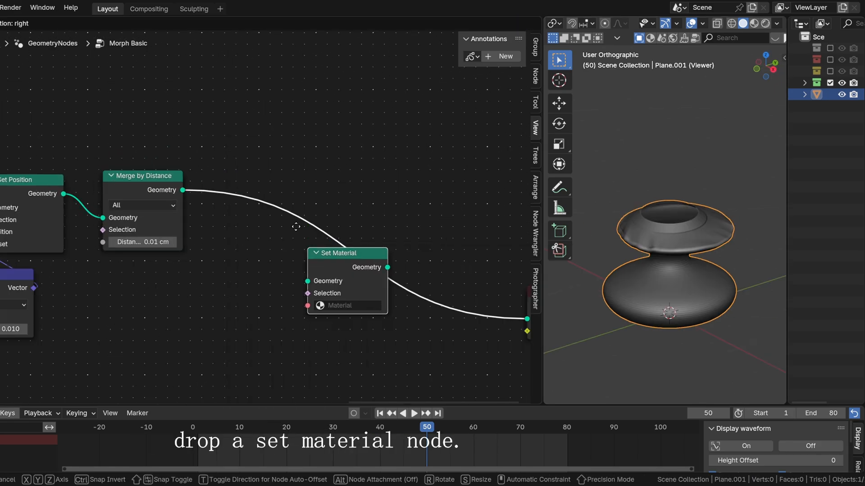
left_click(340, 249)
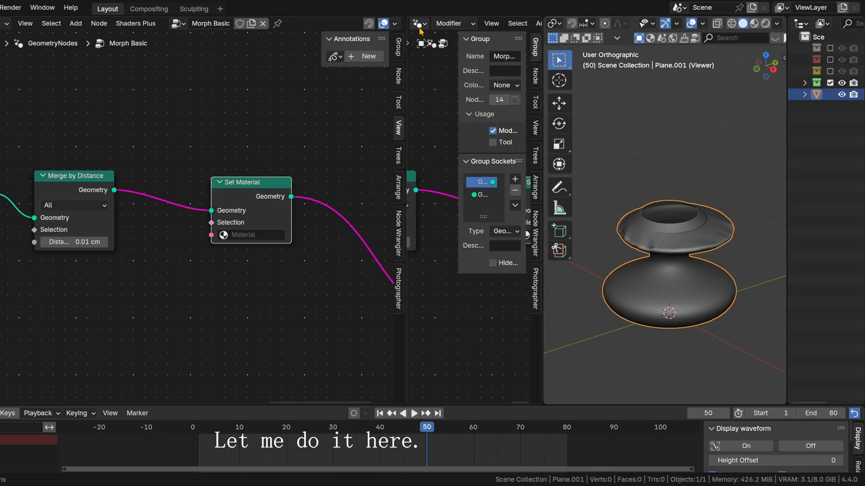
Step: Change the split-off node area to the Shader Editor and hide the geometry node editor's sidebar
left_click(418, 24)
left_click(23, 120)
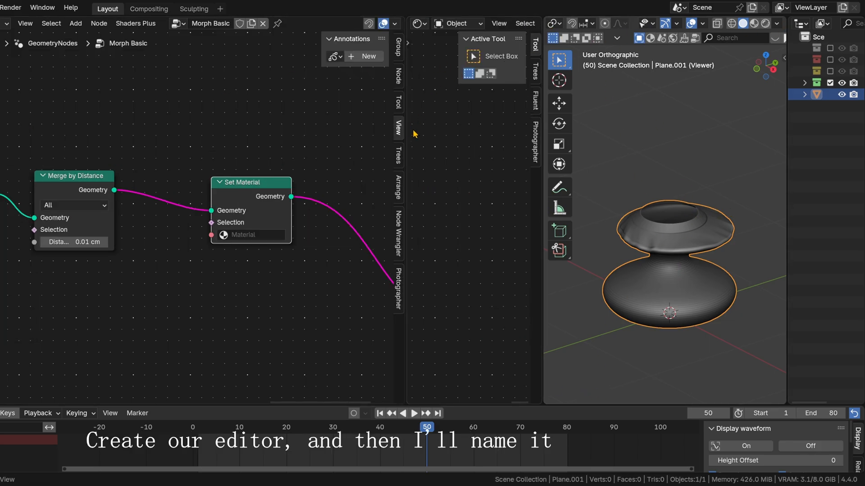
left_click(398, 156)
key("n")
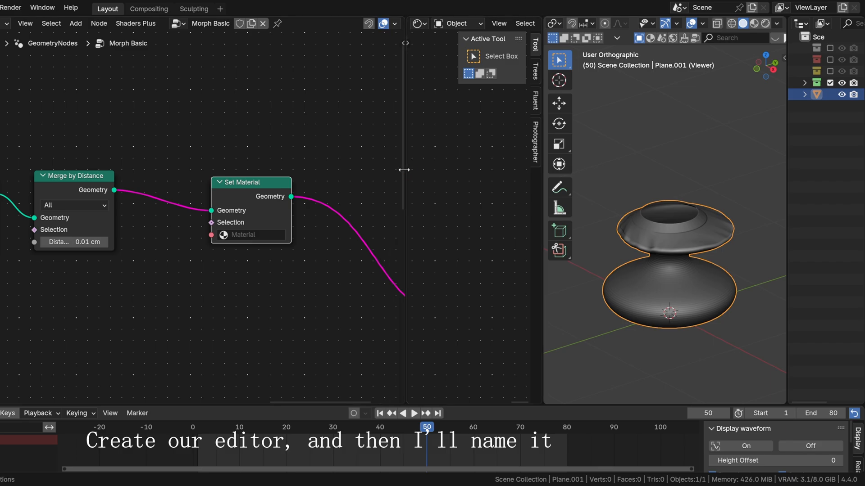
Step: Widen the shader editor area and name the new material "vase test"
left_click_drag(406, 169, 332, 149)
scroll(467, 25, "down", 5)
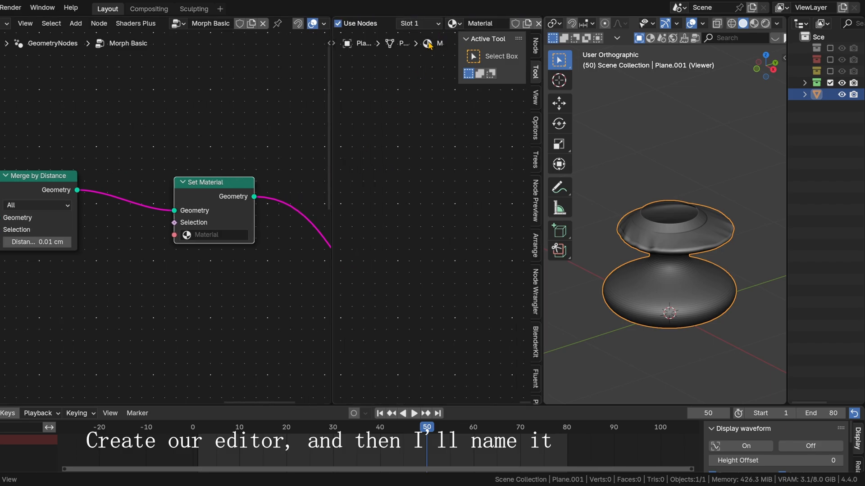
type("vase test")
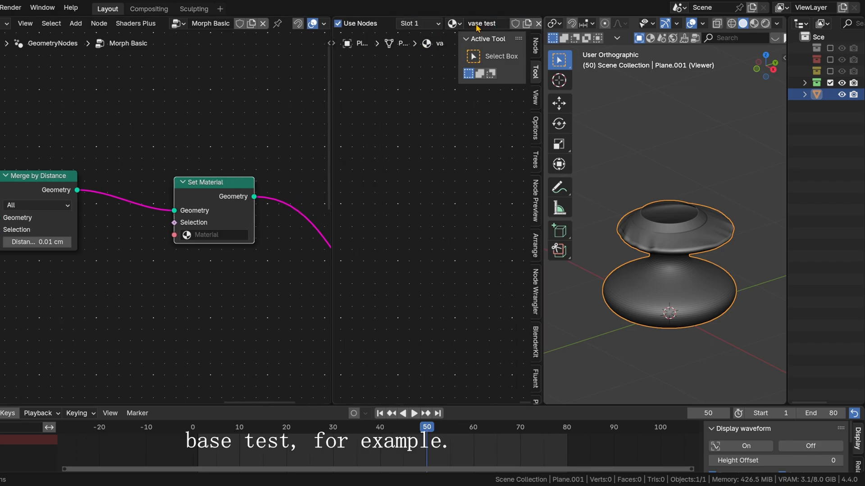
Step: Assign the vase test material in the Set Material node and frame all nodes in the shader editor
left_click(192, 234)
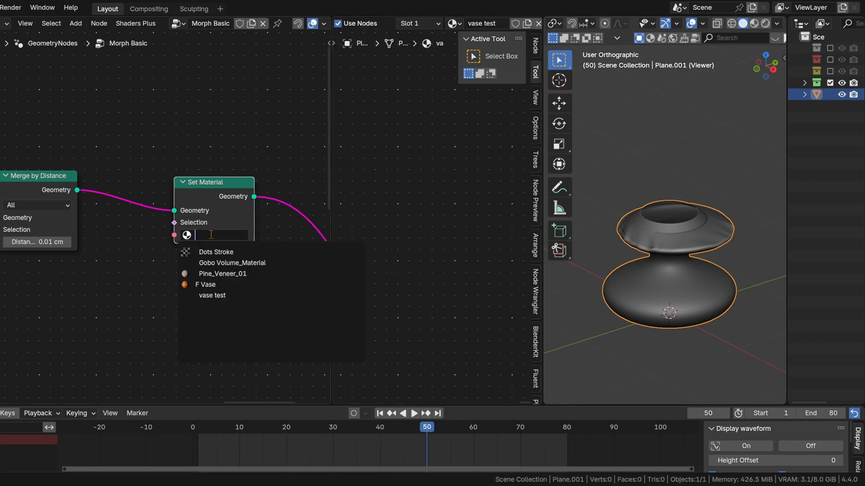
left_click(210, 296)
left_click_drag(227, 205, 219, 203)
key("Home")
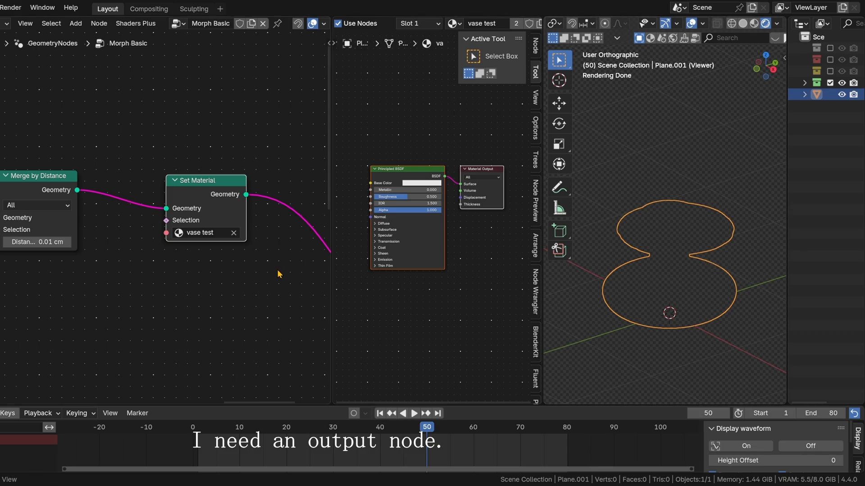
Step: Add a Group Output node near the Viewer at the end of the Morph Basic node chain
middle_click_drag(277, 270, 156, 251)
scroll(156, 251, "down", 5)
middle_click_drag(269, 222, 201, 212)
key("shift+a")
type("out p")
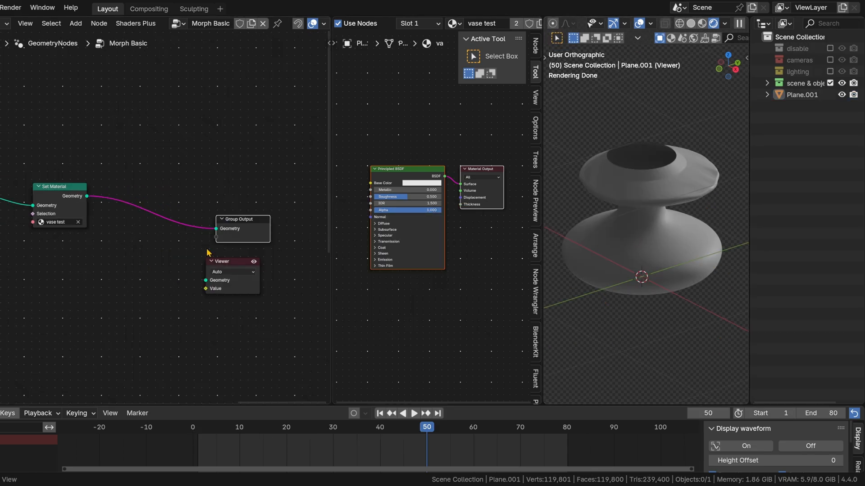
middle_click_drag(266, 235, 266, 230)
middle_click_drag(401, 168, 504, 131)
scroll(380, 166, "up", 3)
scroll(128, 212, "down", 4)
Step: Insert a Store Named Attribute node between Set Curve Radius and Curve to Mesh
middle_click_drag(60, 252, 297, 222)
middle_click_drag(226, 249, 260, 278)
middle_click_drag(53, 248, 217, 184)
middle_click_drag(152, 169, 15, 242)
middle_click_drag(285, 155, 200, 210)
middle_click_drag(90, 182, 219, 201)
key("shift+a")
type("store")
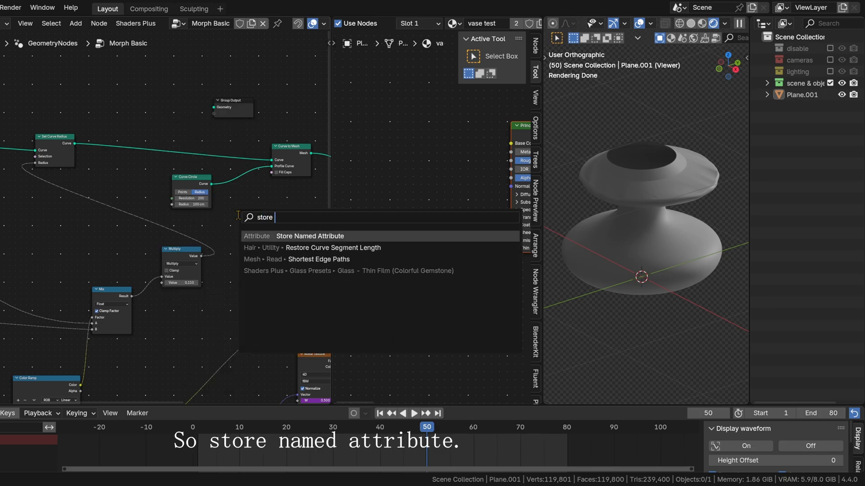
key("Return")
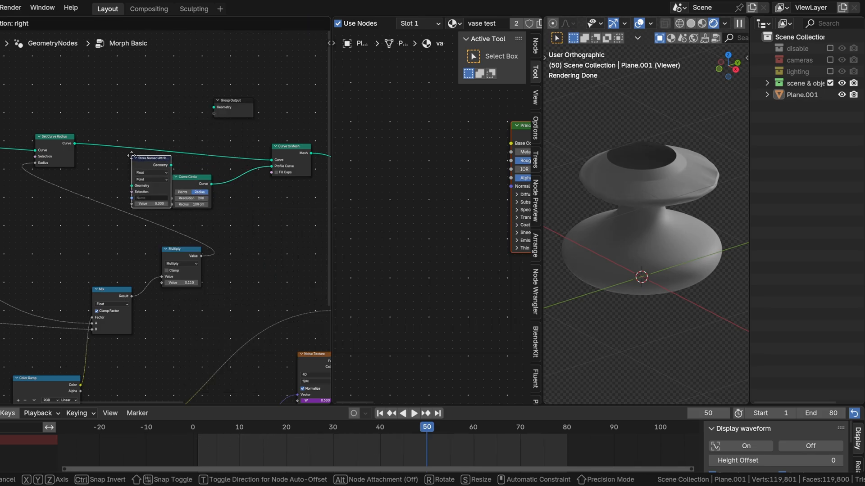
left_click(145, 131)
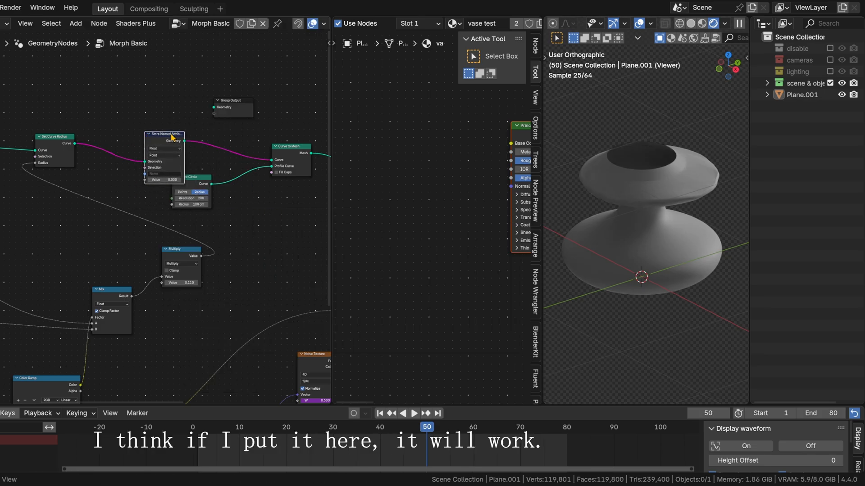
Step: Move the Store Named Attribute node closer to Set Curve Radius and insert a duplicate of it directly after it
scroll(141, 212, "up", 4)
middle_click_drag(60, 277, 190, 88)
middle_click_drag(171, 275, 187, 204)
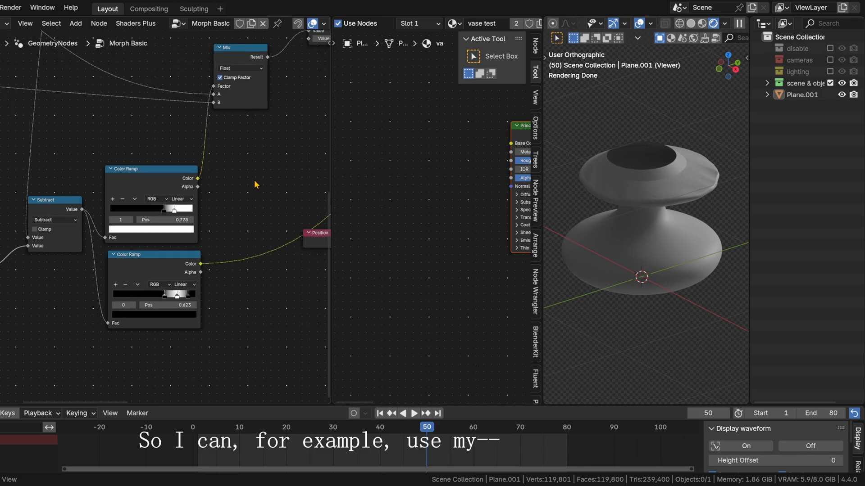
middle_click_drag(224, 163, 52, 335)
middle_click_drag(96, 139, 160, 261)
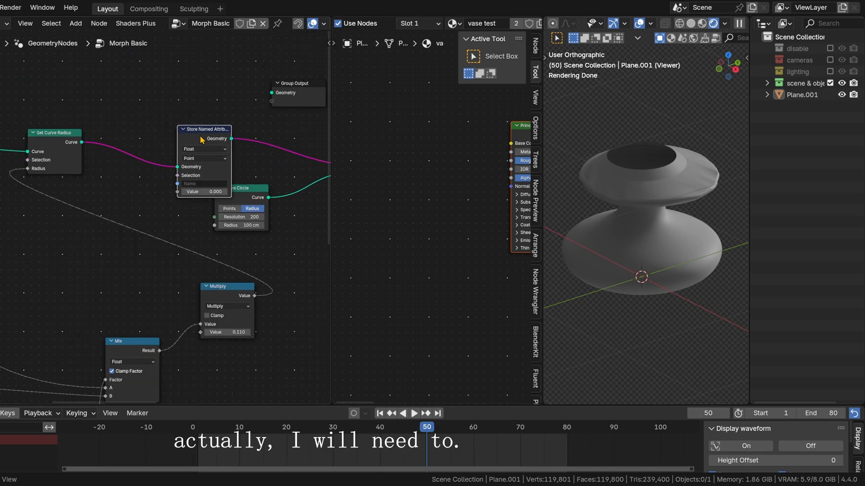
left_click_drag(200, 136, 141, 118)
key("shift+d")
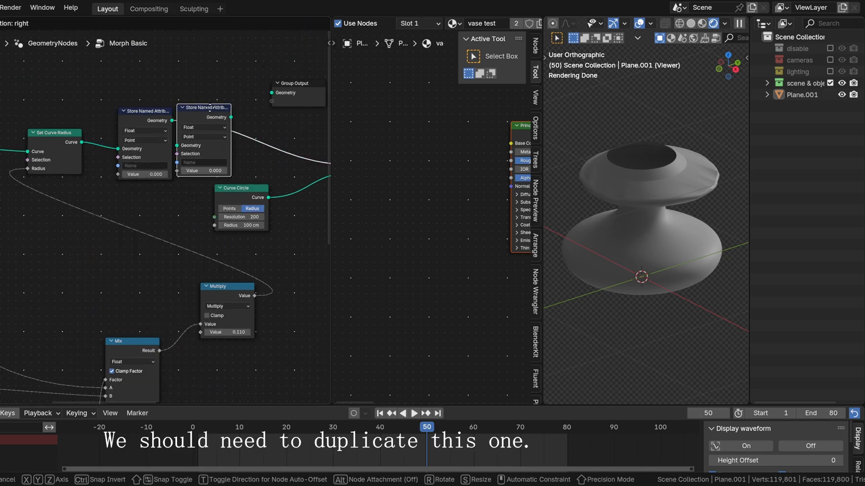
left_click(210, 117)
Step: Name the first stored attribute mask1 and the second one mask_edge1
left_click(154, 165)
type("mask")
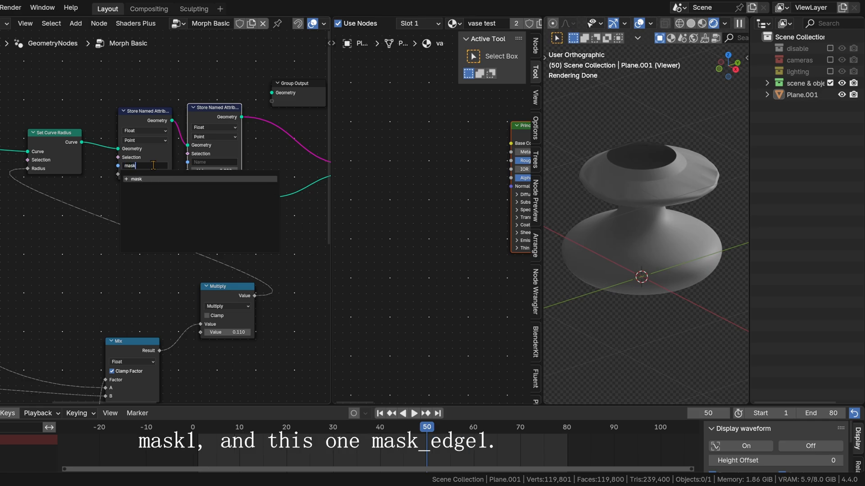
type("1")
key("Return")
left_click(204, 161)
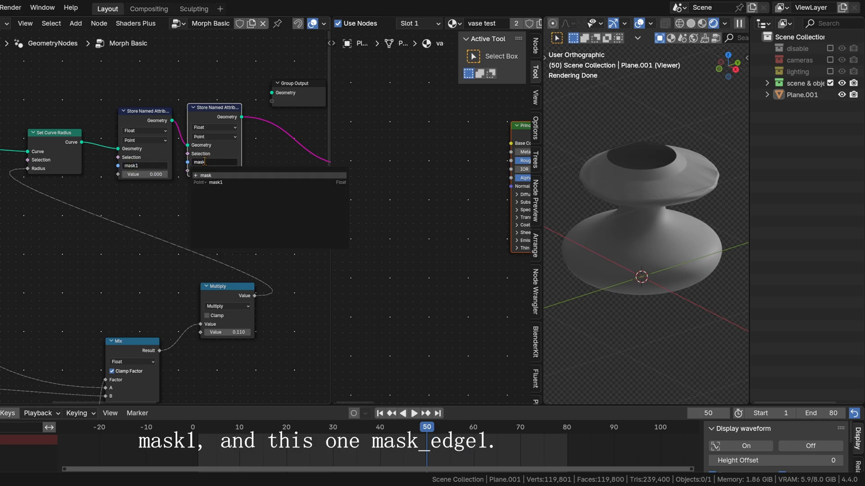
key("Return")
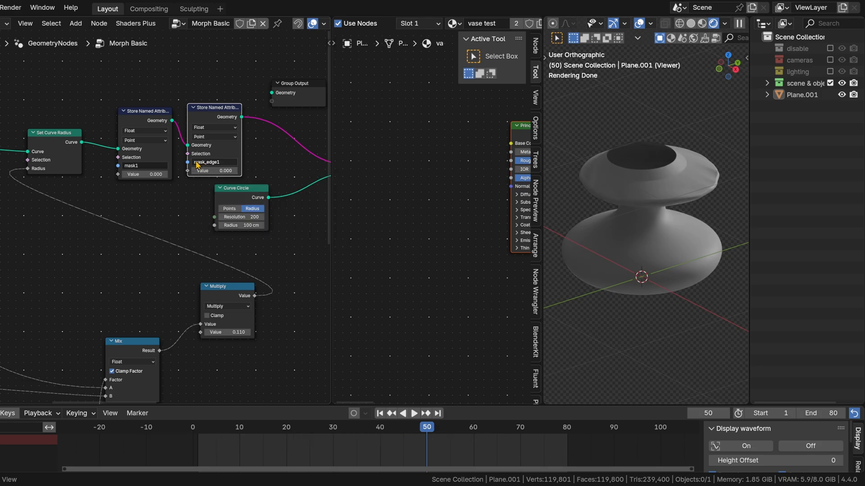
Step: Connect the upper Color Ramp's Color to the mask1 Value and the lower Color Ramp's Color to the mask_edge1 Value
middle_click_drag(158, 247, 262, 116)
scroll(216, 194, "down", 3)
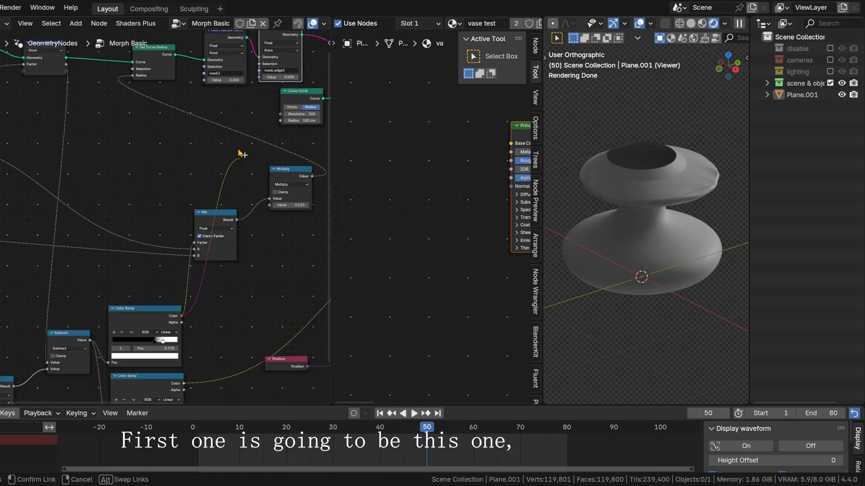
left_click_drag(240, 154, 202, 86)
middle_click_drag(190, 363, 106, 318)
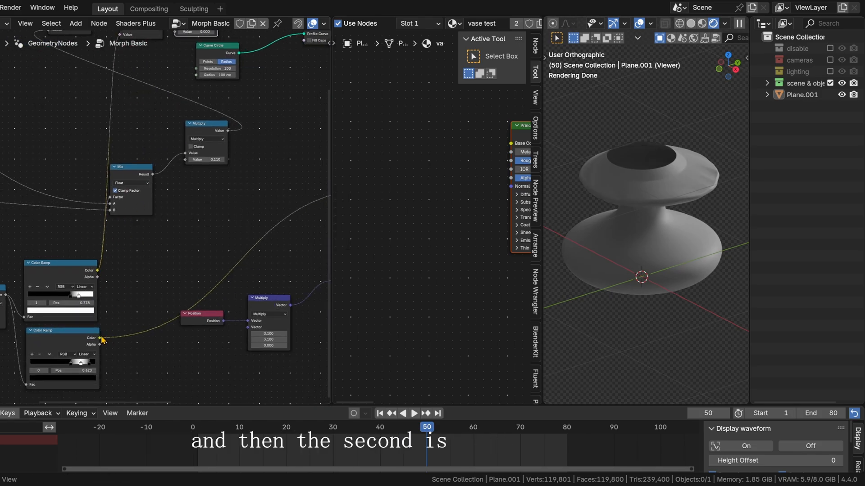
left_click_drag(100, 338, 156, 139)
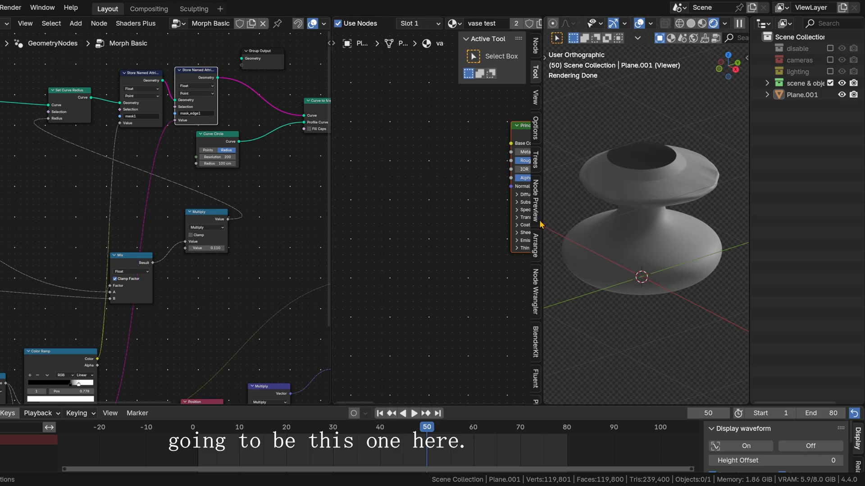
Step: Widen the shader editor and add an Attribute node named mask1 beside the Principled BSDF
middle_click_drag(448, 214, 436, 251)
left_click_drag(332, 235, 256, 232)
middle_click_drag(352, 226, 323, 227)
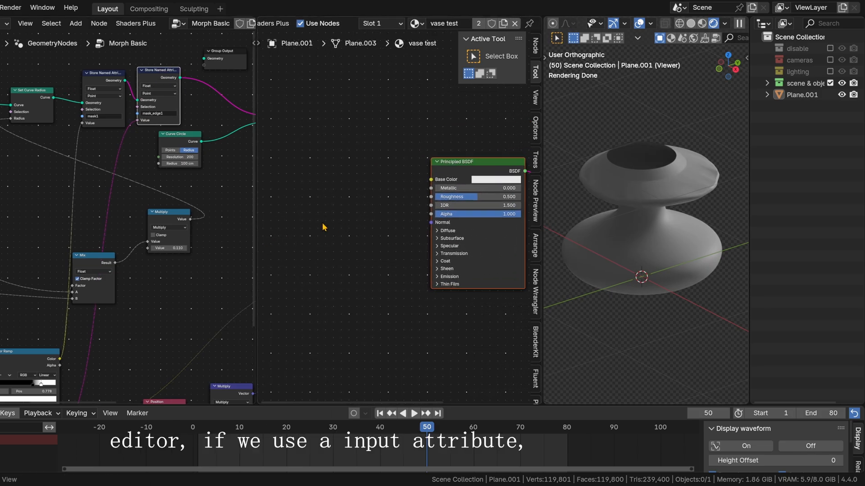
key("shift+a")
type("attribu")
key("Return")
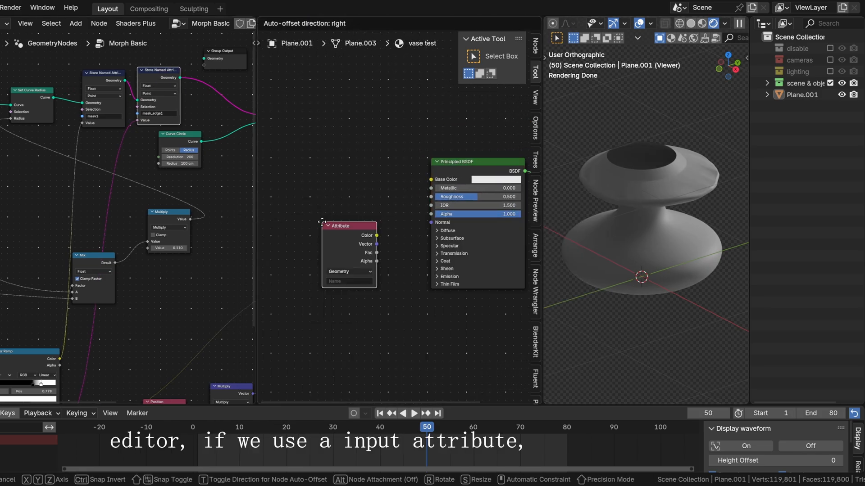
left_click(328, 182)
left_click(362, 237)
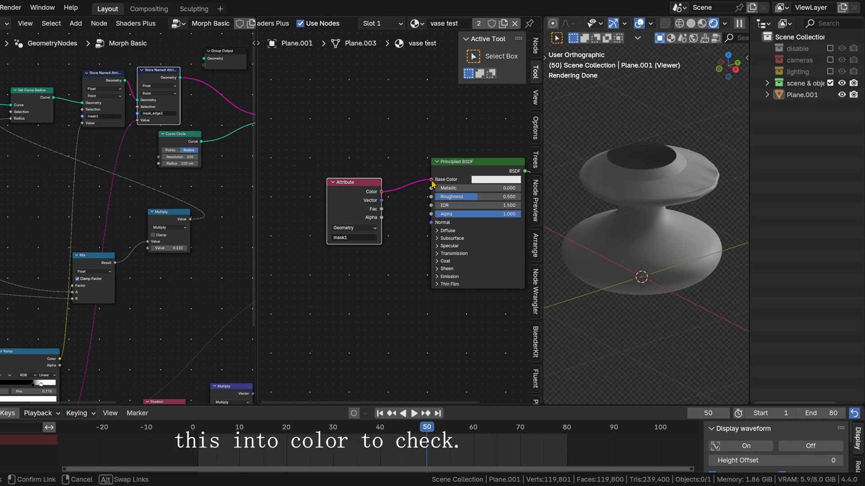
Step: Connect the mask1 Attribute's Color to the Principled BSDF's Base Color and briefly play the animation to check the mask
left_click_drag(431, 183, 431, 180)
left_click(403, 413)
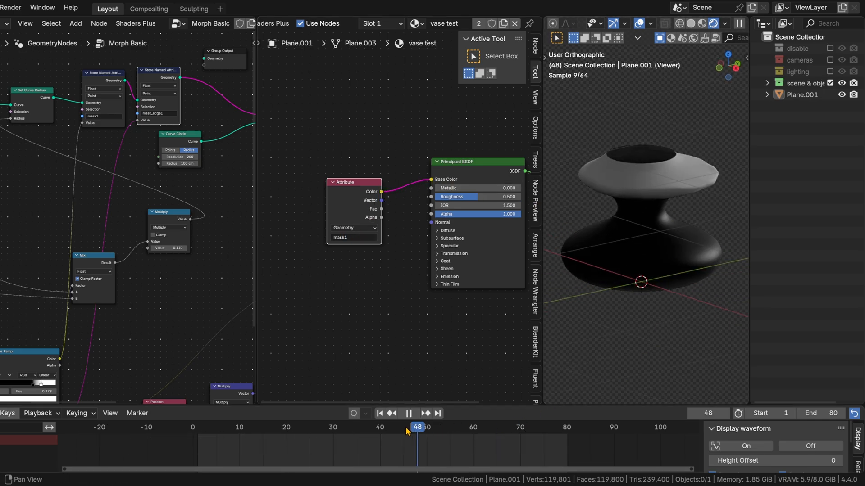
left_click(408, 413)
Step: Duplicate the Attribute node below the first, name it mask_edge1 and connect its Color to the Principled BSDF's Base Color
left_click_drag(339, 185, 328, 173)
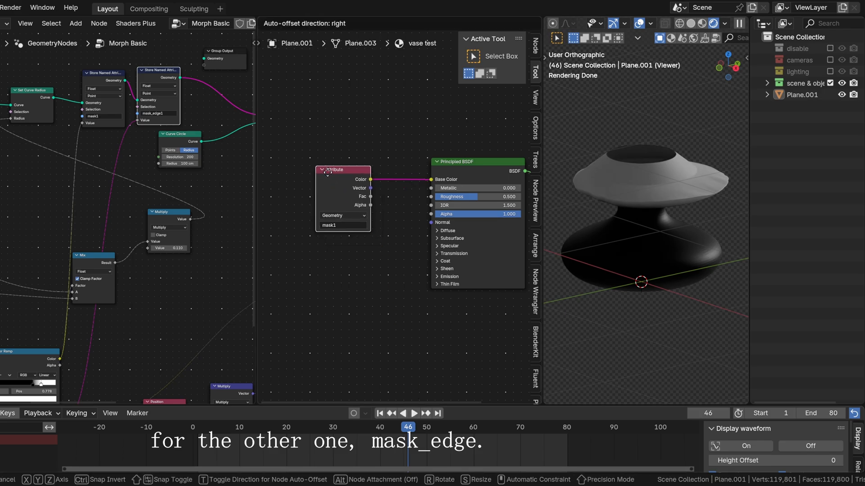
key("shift+d")
left_click(330, 314)
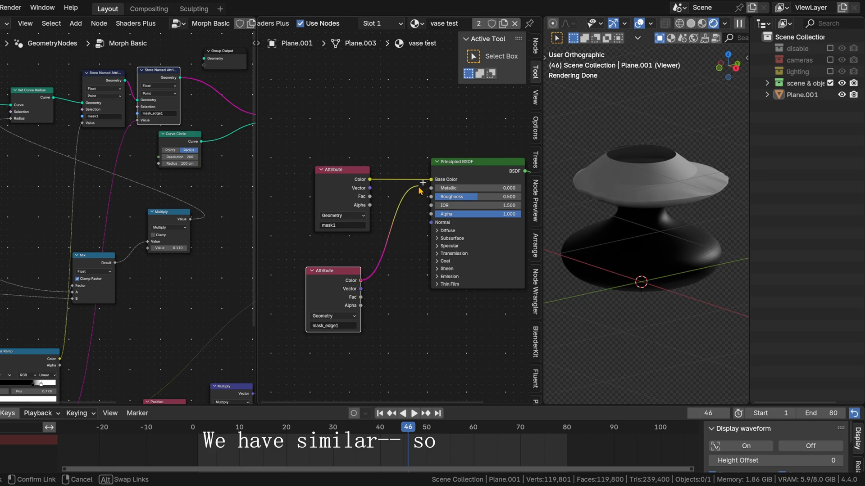
left_click_drag(419, 189, 419, 191)
Step: Insert a Mix Shader node between the Principled BSDF and the Material Output
middle_click_drag(414, 137, 390, 183)
scroll(398, 198, "down", 6)
left_click_drag(385, 205, 372, 256)
left_click_drag(428, 191, 457, 202)
key("shift+a")
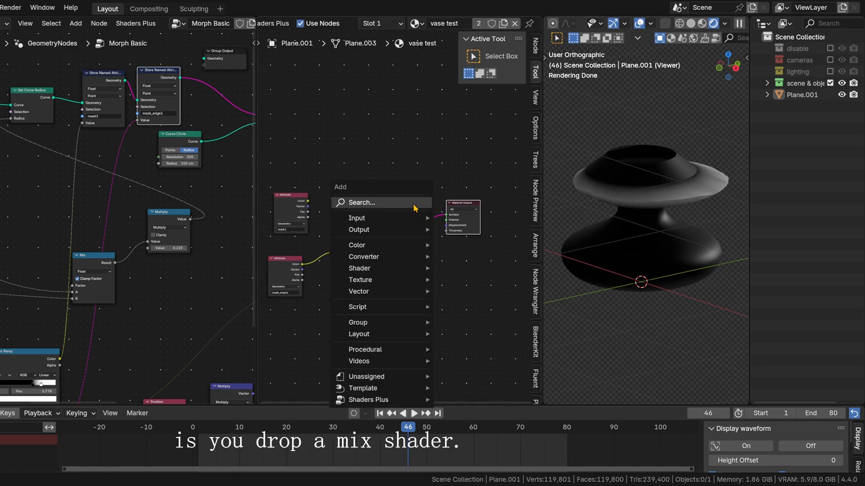
type("mix s")
key("Return")
left_click(418, 206)
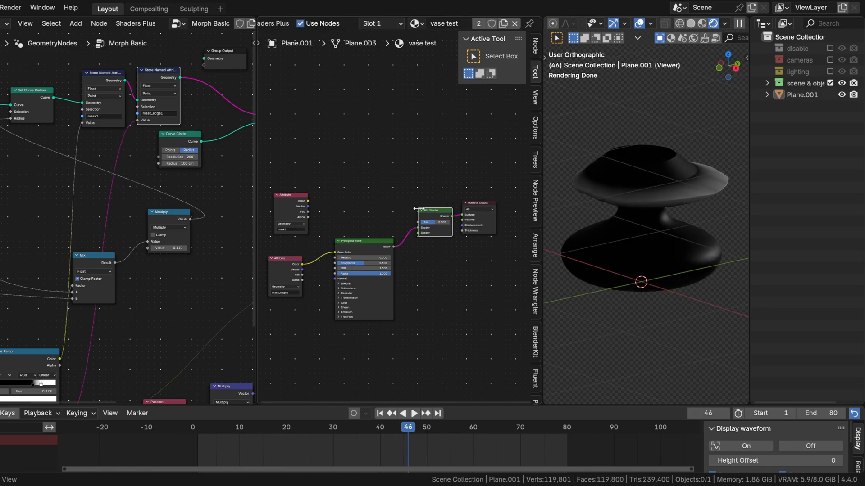
Step: Spread out the shader graph, repositioning the two Attribute nodes and moving the Material Output farther from the Mix Shader
scroll(398, 215, "up", 5)
left_click(362, 265)
middle_click_drag(450, 304, 488, 244)
middle_click_drag(300, 199, 382, 201)
left_click_drag(358, 219, 322, 253)
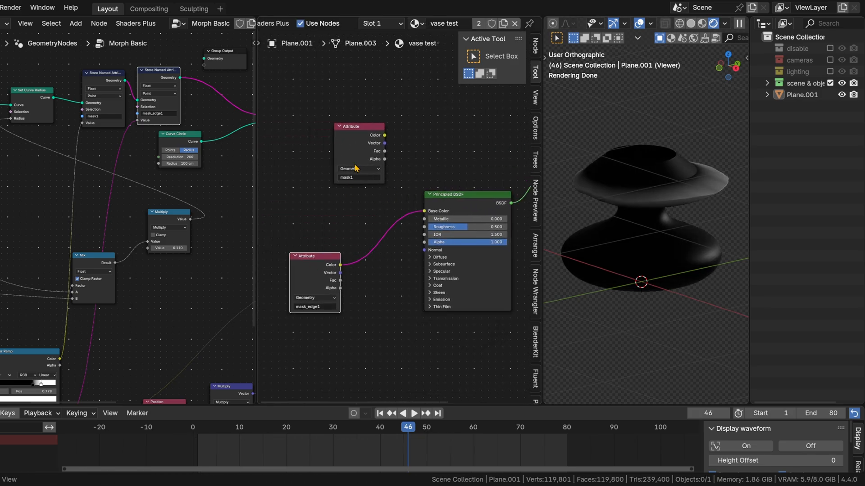
left_click_drag(360, 130, 327, 129)
middle_click_drag(485, 148, 389, 151)
left_click_drag(479, 157, 471, 177)
middle_click_drag(326, 188, 377, 171)
middle_click_drag(507, 159, 337, 213)
left_click_drag(428, 181, 465, 175)
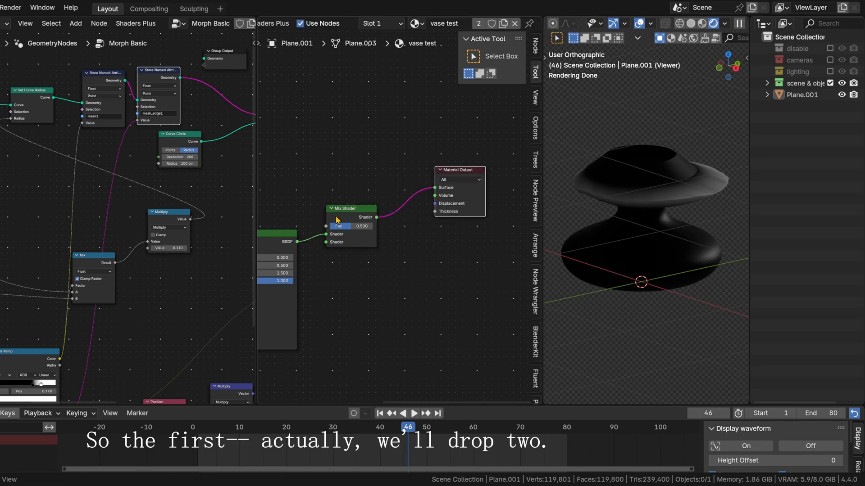
Step: Duplicate the Mix Shader and place the copy above the original, near the Material Output
left_click(339, 215)
key("shift+d")
left_click(409, 131)
Step: Duplicate the Principled BSDF below the original and disconnect the mask_edge1 Attribute from the Base Color
middle_click_drag(320, 177, 442, 147)
left_click_drag(377, 212, 365, 173)
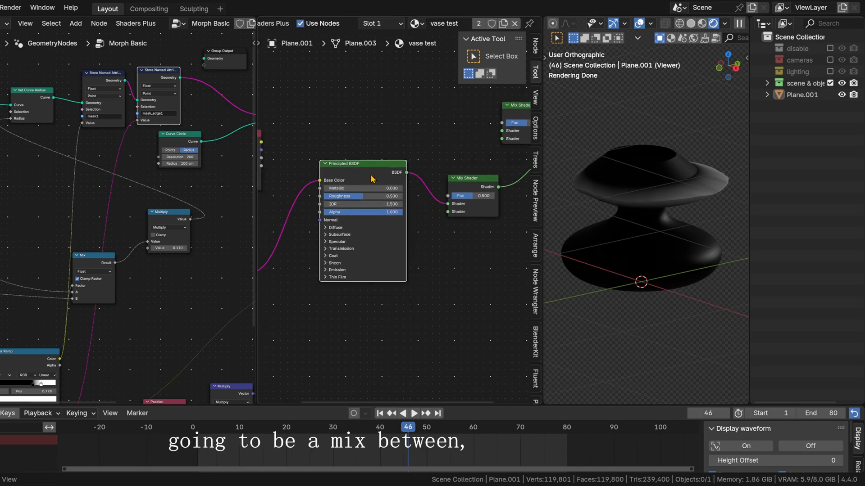
key("shift+d")
left_click(365, 329)
middle_click_drag(315, 252, 355, 238)
right_click_drag(309, 206, 338, 216, "ctrl")
left_click_drag(397, 159, 384, 161)
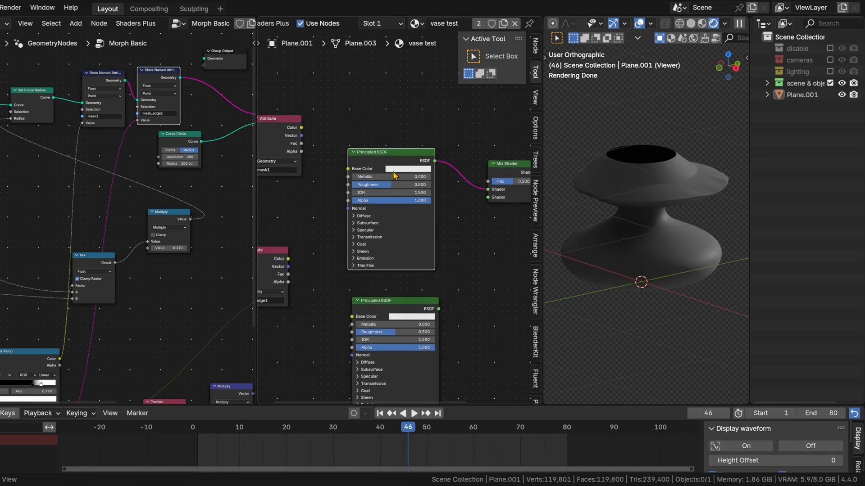
Step: Set the upper Principled BSDF's Base Color to red and the lower one's to blue
left_click(396, 170)
left_click_drag(434, 81, 446, 61)
left_click(409, 315)
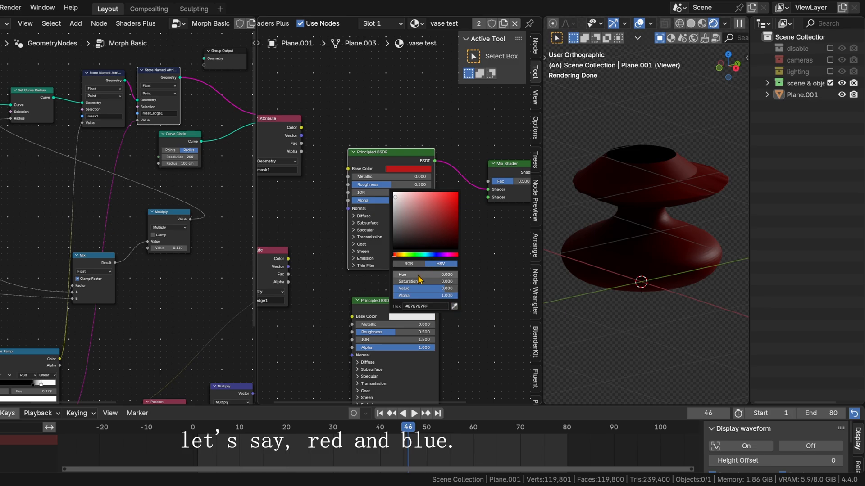
left_click(457, 196)
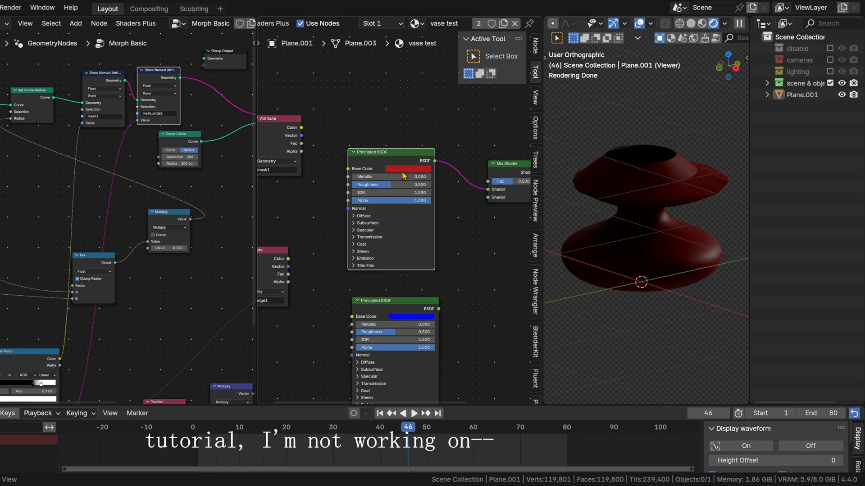
Step: Rearrange the Mix Shader nodes, placing the unconnected one above and clear of the Material Output
left_click_drag(400, 158, 399, 173)
middle_click_drag(477, 207, 435, 230)
left_click_drag(465, 187, 449, 156)
middle_click_drag(457, 117, 276, 190)
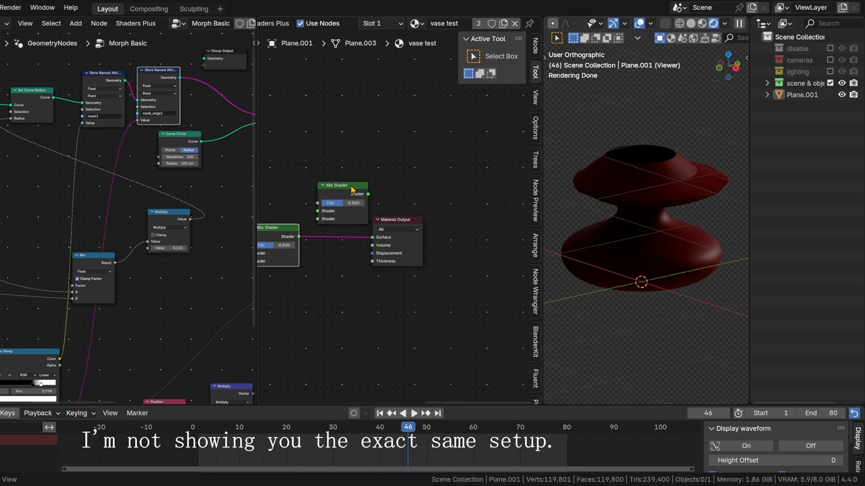
left_click_drag(351, 187, 399, 150)
middle_click_drag(305, 179, 441, 135)
Step: Align the blue Principled BSDF directly below the red one and stack the two Attribute nodes in front of them
middle_click_drag(349, 353, 446, 281)
left_click_drag(390, 286, 380, 293)
left_click_drag(392, 147, 387, 163)
middle_click_drag(374, 137, 391, 216)
left_click_drag(311, 178, 301, 119)
middle_click_drag(329, 238, 347, 193)
left_click_drag(312, 262, 315, 194)
middle_click_drag(395, 154, 383, 185)
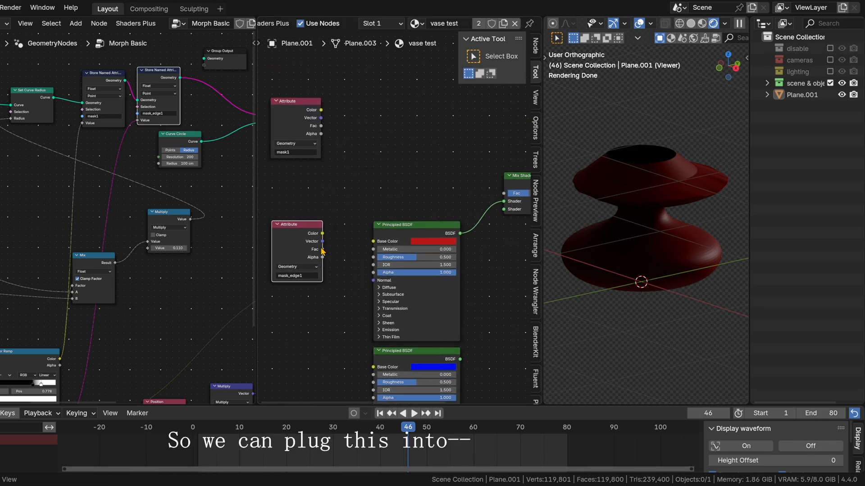
Step: Connect the mask_edge1 Attribute's Fac output to the Fac input of the Mix Shader feeding the Material Output
left_click_drag(490, 195, 490, 194)
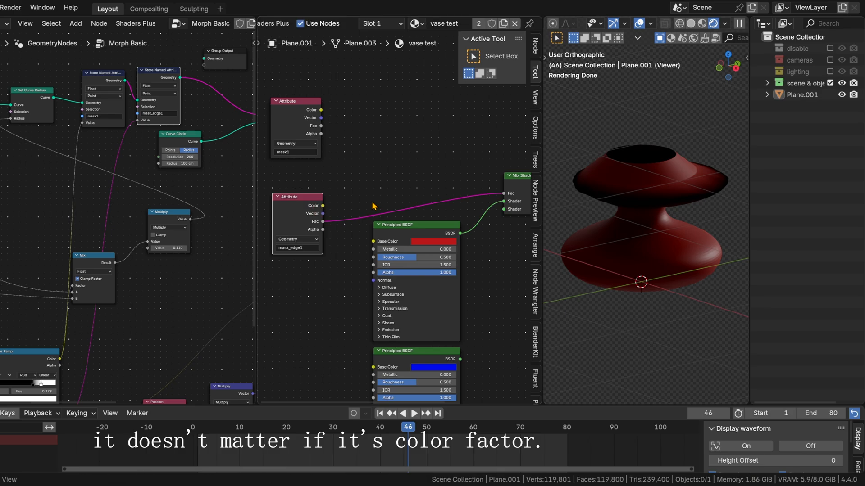
mouse_move(392, 184)
middle_mouse_down()
mouse_move(338, 184)
mouse_move(404, 176)
middle_mouse_up()
mouse_move(310, 191)
left_mouse_down()
mouse_move(354, 176)
mouse_move(321, 203)
left_mouse_up()
middle_click_drag(442, 170, 241, 212)
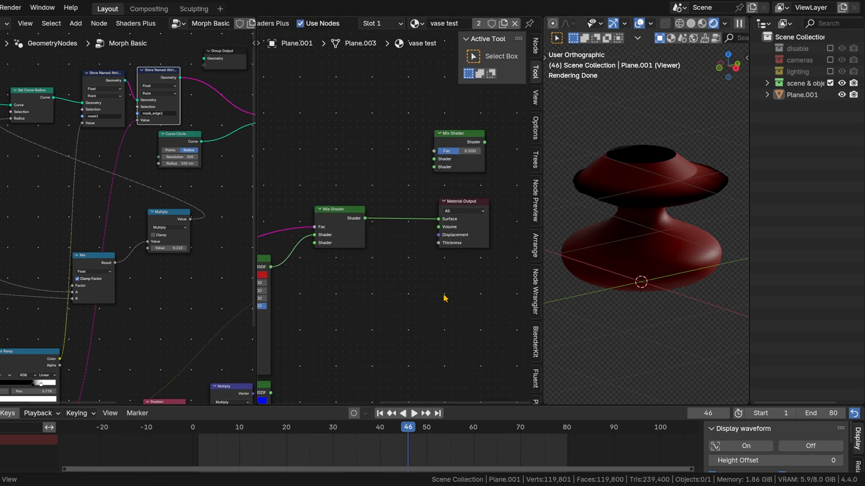
Step: Connect the mask1 Attribute's Fac output to the Fac input of the Mix Shader feeding the Material Output, replacing the mask_edge1 link
middle_click_drag(446, 297, 528, 290)
middle_click_drag(396, 287, 481, 266)
middle_click_drag(392, 193, 484, 166)
key("g")
left_click(425, 156)
middle_click_drag(419, 151, 333, 196)
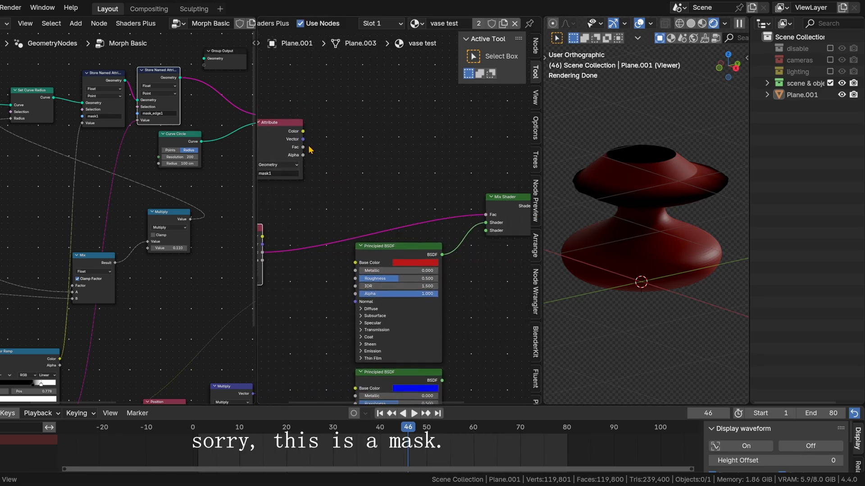
left_click_drag(466, 209, 484, 214)
left_click_drag(296, 146, 372, 175)
Step: Connect the blue Principled BSDF to the Mix Shader's second Shader input and preview the morph at frame 51
middle_click_drag(439, 232, 385, 201)
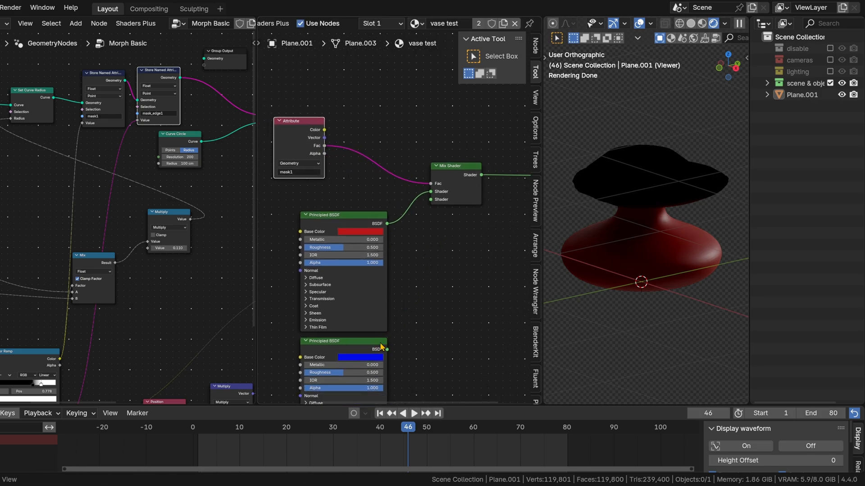
left_click_drag(387, 348, 433, 201)
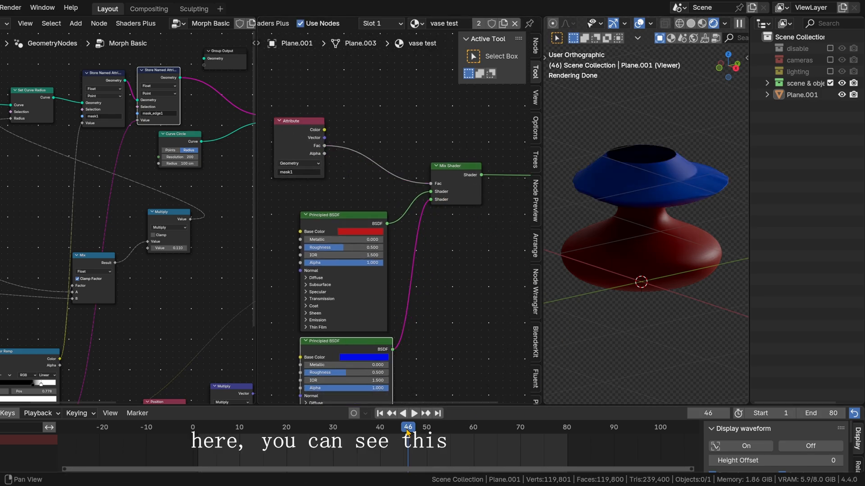
left_click_drag(406, 430, 431, 441)
Step: Connect the red-blue Mix Shader's output to the second Shader input of the spare Mix Shader above it
middle_click_drag(333, 189, 394, 246)
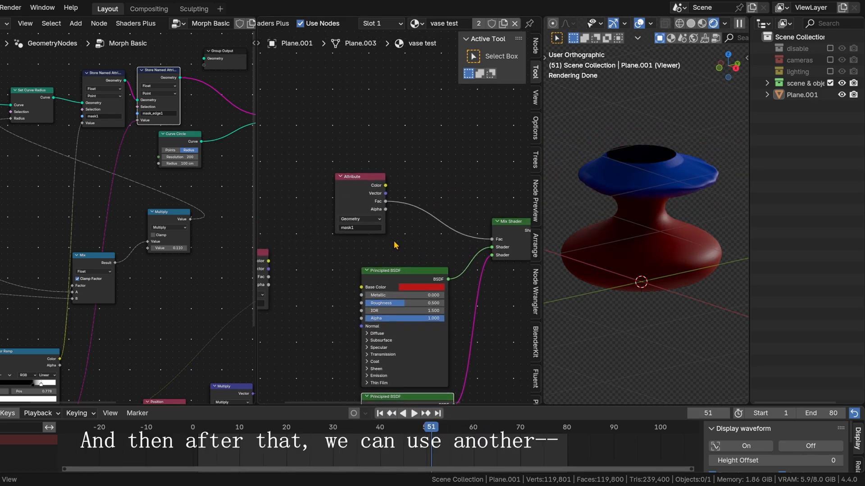
middle_click_drag(526, 199, 338, 229)
left_click_drag(429, 182, 374, 196)
left_click_drag(354, 260, 358, 222)
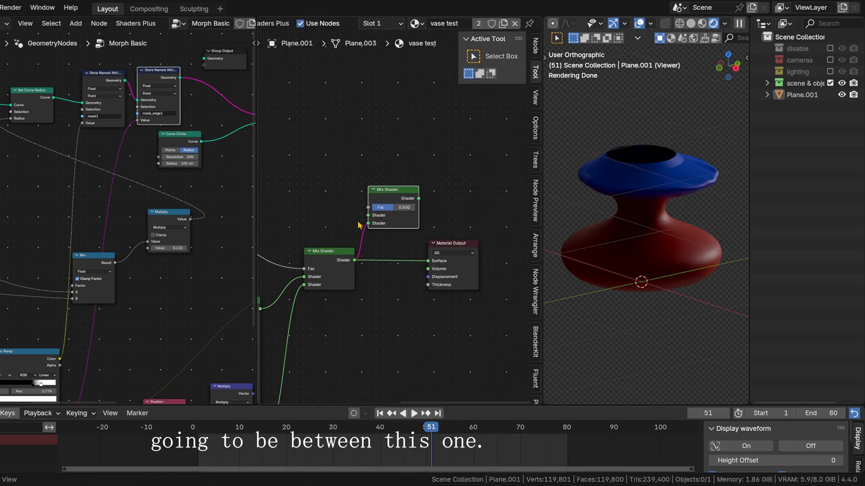
Step: Move the mask_edge1 Attribute node above the mask1 Attribute node
middle_click_drag(352, 227, 521, 210)
middle_click_drag(332, 249, 438, 222)
left_click_drag(324, 254, 485, 128)
middle_click_drag(419, 115, 272, 155)
left_click_drag(347, 197, 326, 135)
Step: Add a Glass BSDF node and place it in the free space beside the spare Mix Shader
left_click(401, 196)
key("shift+a")
type("glas")
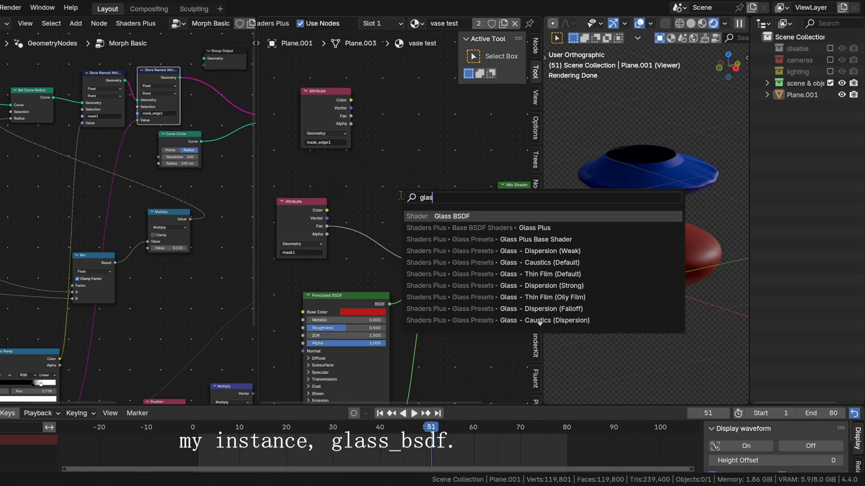
key("Return")
left_click(393, 148)
Step: Insert an Extrude Mesh node ahead of Set Material and the Viewer, set to Faces with Offset Scale 0.001 and Individual unchecked
scroll(396, 213, "up", 1)
scroll(174, 174, "down", 3)
middle_click_drag(250, 170, 18, 200)
scroll(126, 194, "up", 1)
left_click_drag(418, 156, 437, 156)
mouse_move(193, 247)
middle_mouse_down()
mouse_move(38, 242)
mouse_move(163, 248)
middle_mouse_up()
scroll(29, 230, "up", 4)
middle_click_drag(36, 228, 114, 229)
middle_click_drag(115, 264, 145, 259)
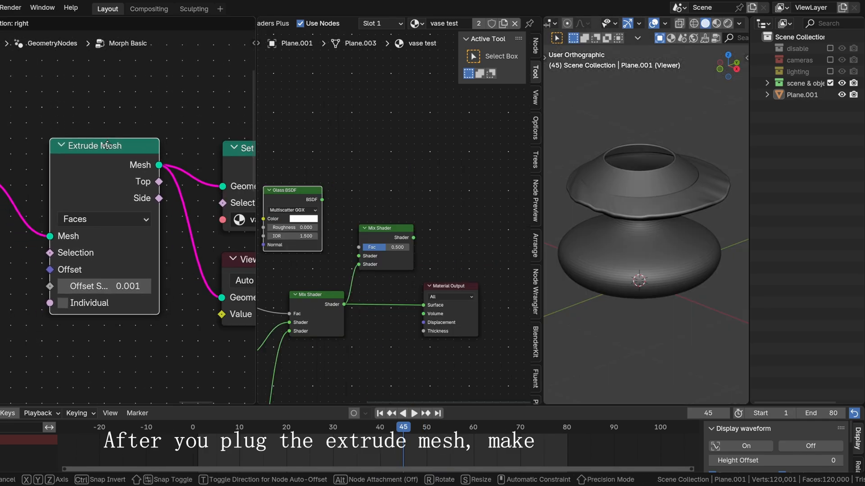
middle_click_drag(160, 333, 138, 292)
left_click(36, 262)
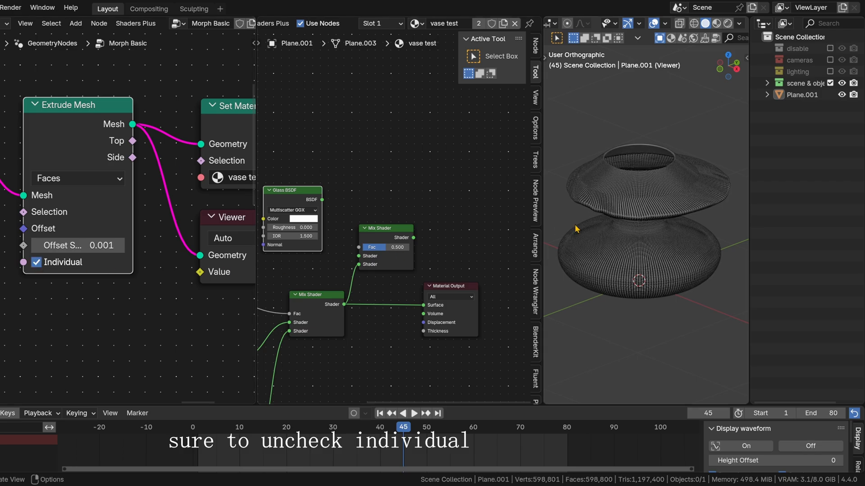
left_click(36, 262)
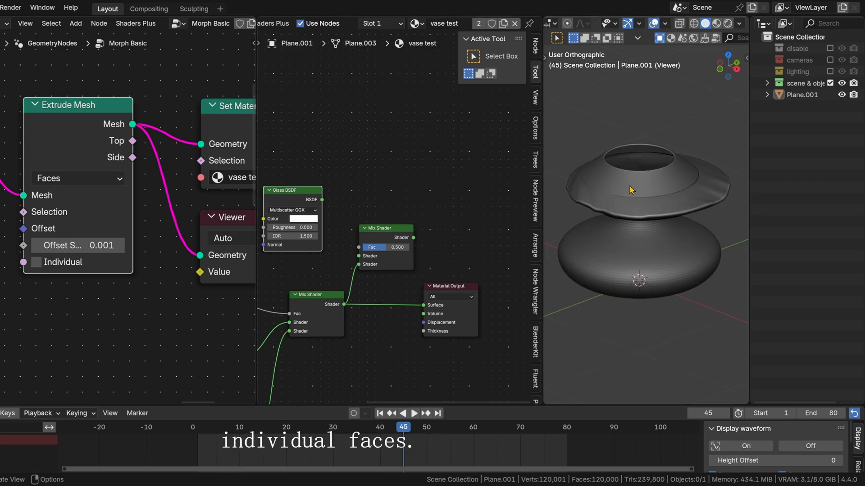
Step: Switch the viewport to Rendered shading and inspect the vase's upper rim
scroll(620, 198, "up", 5)
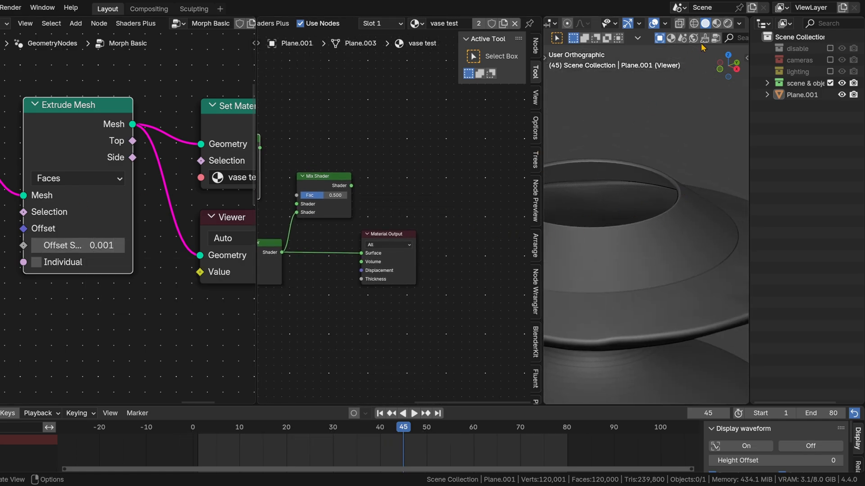
key("z")
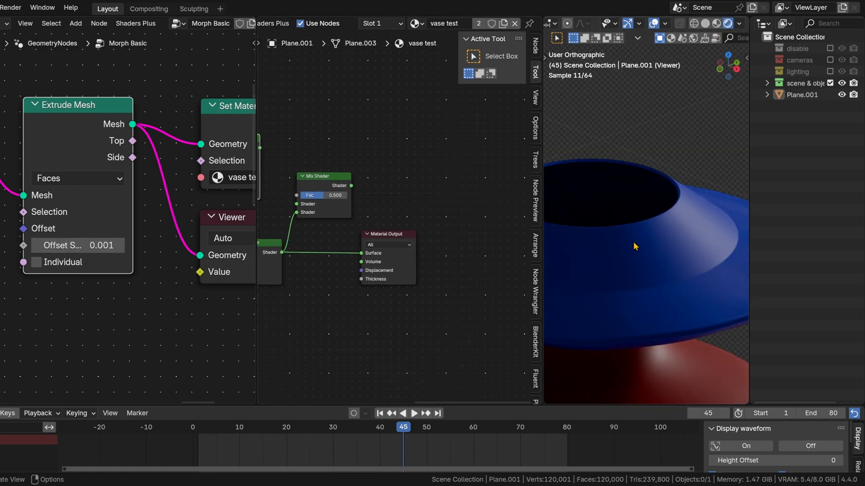
scroll(632, 246, "down", 2)
middle_click_drag(613, 248, 658, 199, "shift")
Step: Connect the Glass BSDF to the upper Mix Shader's first Shader input and set its Roughness to 0.030
middle_click_drag(349, 215, 445, 185)
left_click_drag(320, 108, 349, 154)
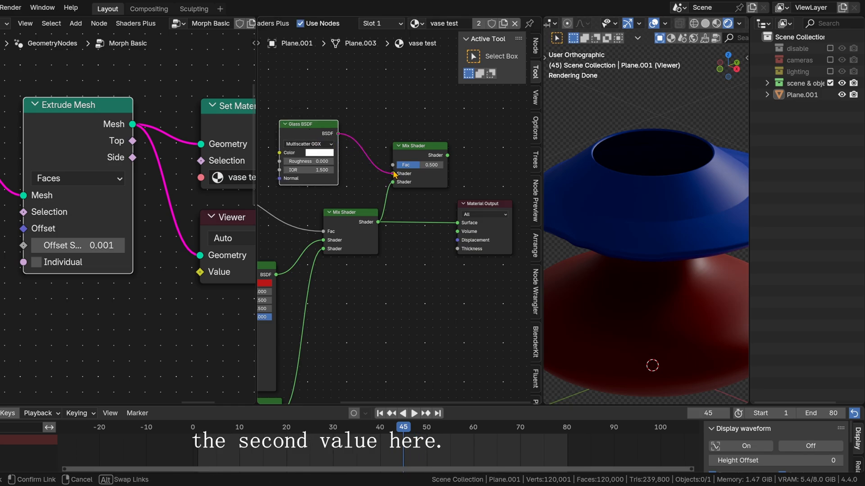
left_click_drag(394, 174, 394, 174)
left_click_drag(295, 161, 296, 161)
Step: Connect the upper Mix Shader to the Material Output's Surface and drive its Fac with the mask_edge1 Attribute's Fac output
middle_click_drag(484, 151, 451, 149)
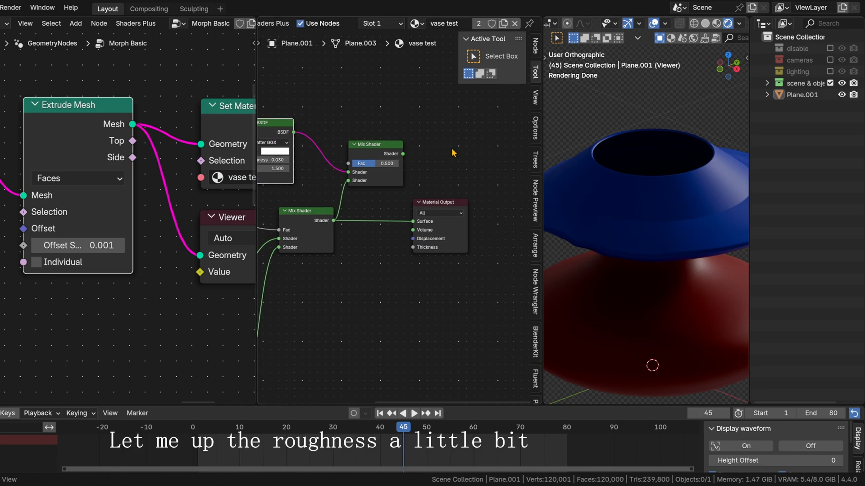
left_click_drag(424, 198, 413, 221)
middle_click_drag(337, 173, 424, 187)
middle_click_drag(298, 167, 359, 200)
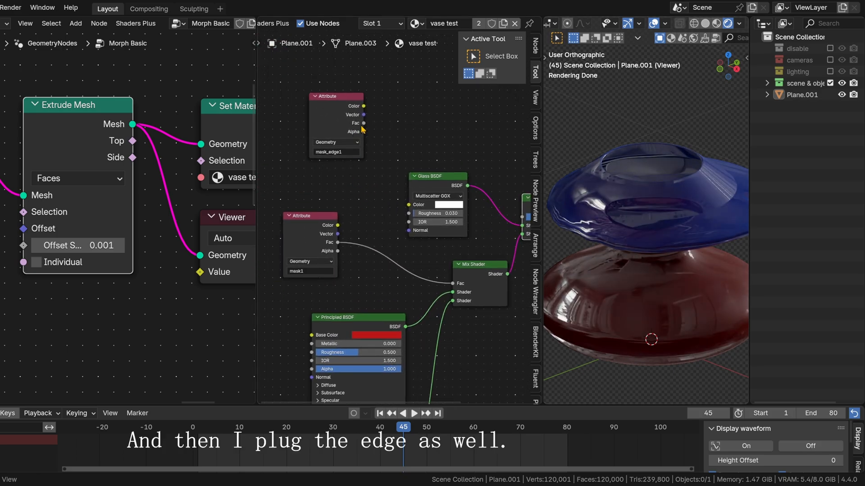
left_click_drag(378, 129, 520, 218)
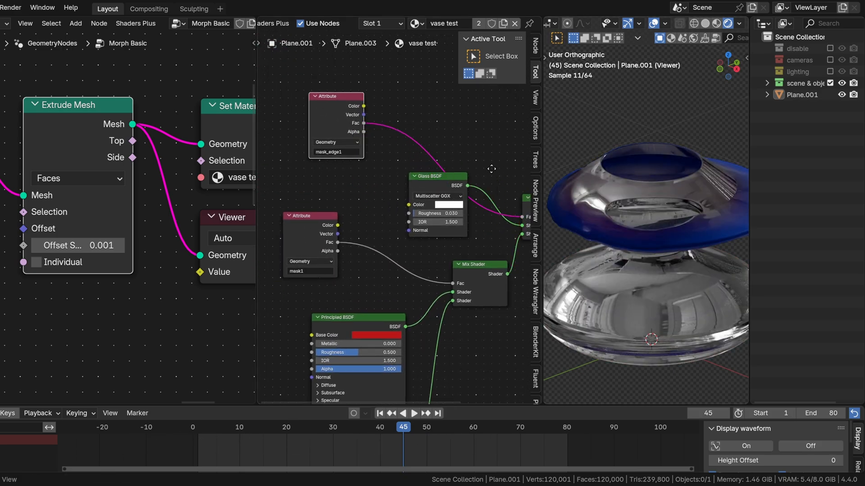
Step: Swap the two Shader inputs of the Mix Shader that blends in the glass
middle_click_drag(490, 168, 429, 143)
left_click_drag(359, 159, 331, 159)
left_click(494, 186)
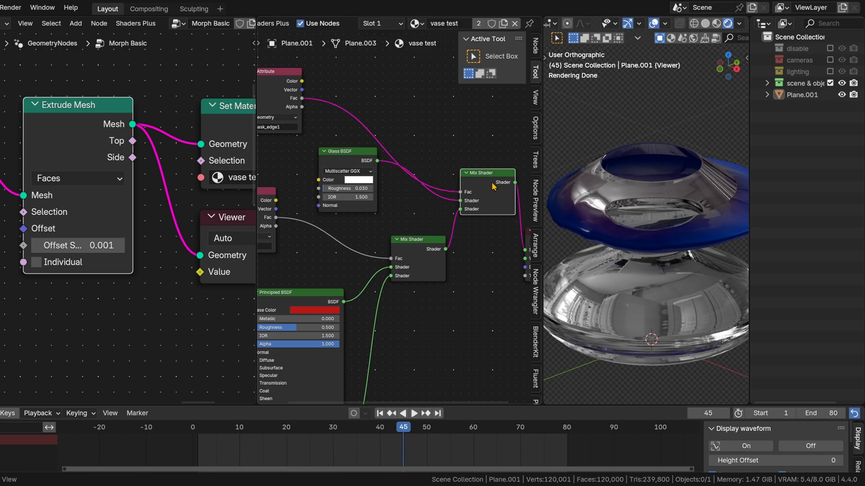
key("alt+s")
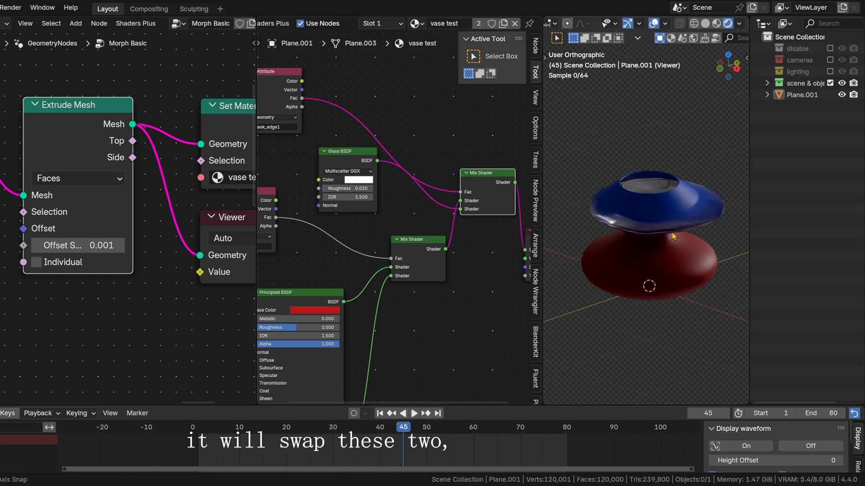
Step: Run through the morph animation to check the glass transition band, stopping at frame 44
key("space")
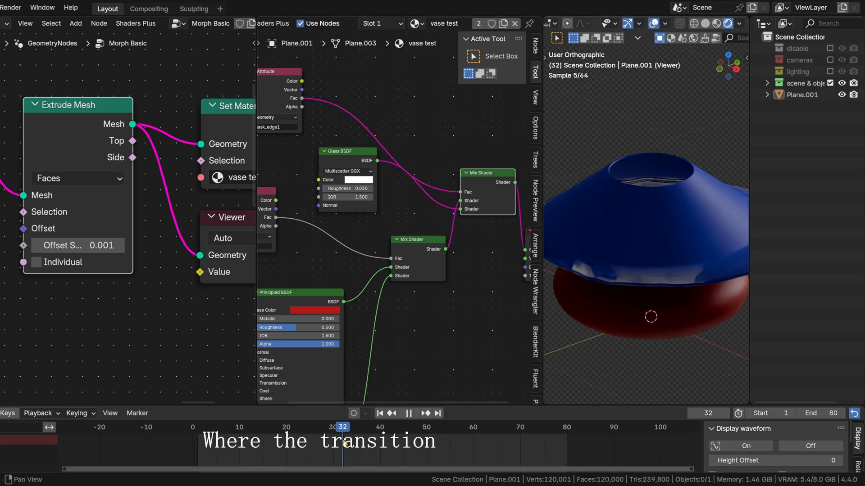
key("Escape")
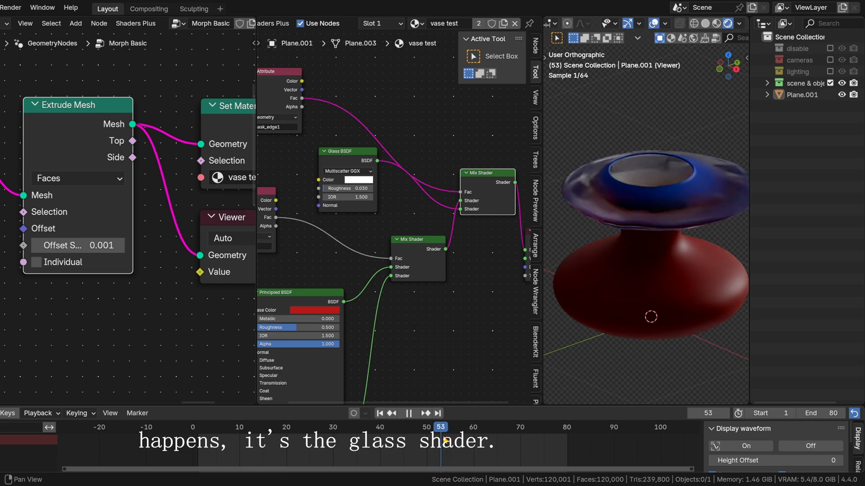
left_click_drag(449, 431, 398, 436)
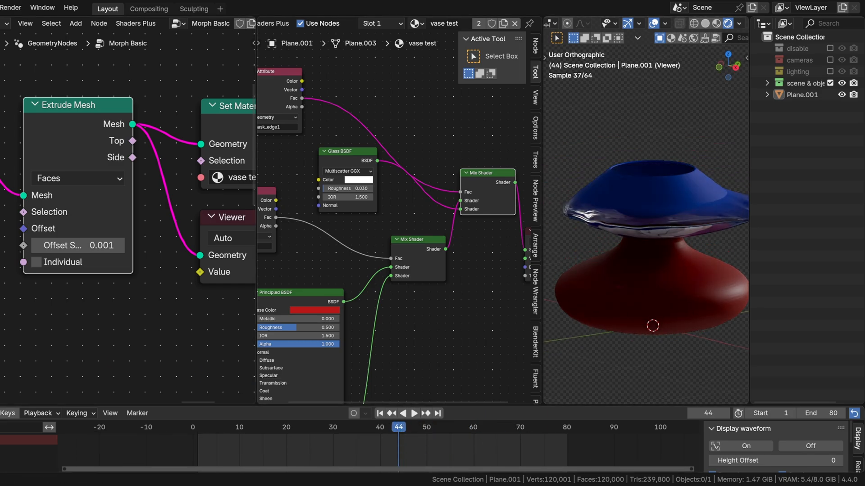
Step: Examine the 4D Noise Texture and the vector Multiply node feeding it in the geometry node tree
scroll(90, 239, "down", 6)
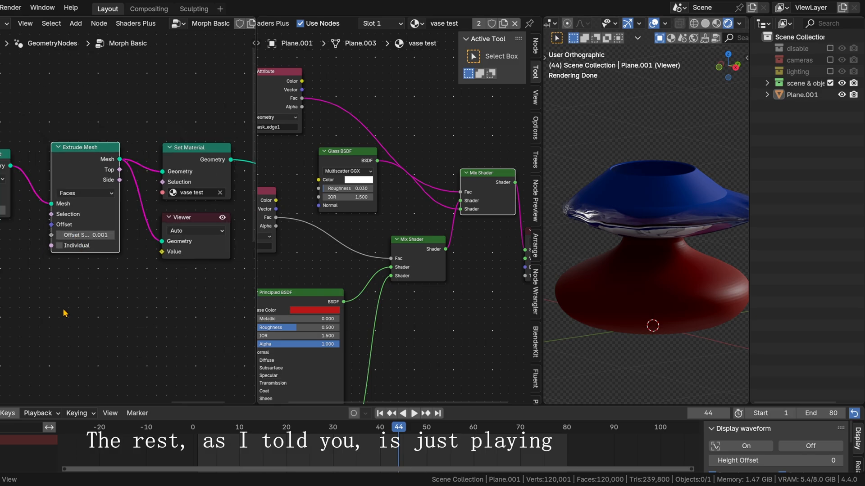
middle_click_drag(63, 312, 120, 250)
scroll(120, 249, "down", 6)
middle_click_drag(54, 288, 216, 180)
middle_click_drag(51, 295, 106, 258)
scroll(126, 216, "up", 2)
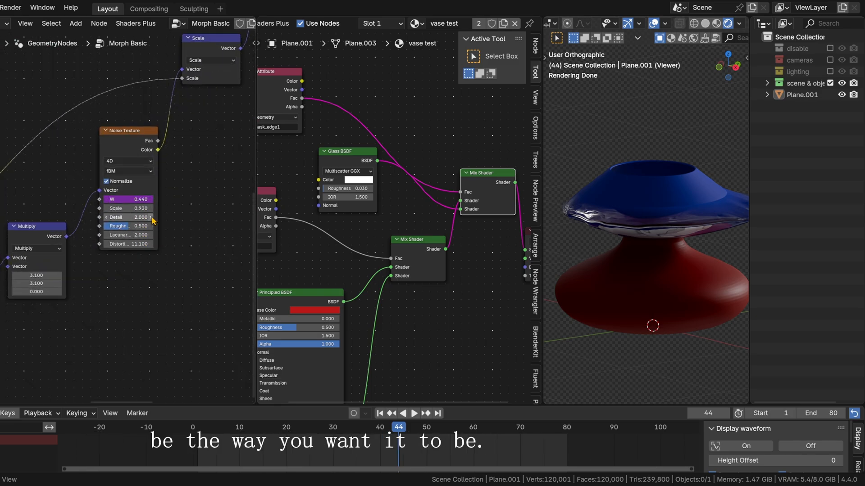
Step: Review the float curves that define the vase shapes and the Resample Curve node's Count
scroll(75, 185, "down", 2)
middle_click_drag(15, 195, 195, 147)
middle_click_drag(63, 168, 135, 251)
scroll(128, 250, "down", 2)
middle_click_drag(6, 200, 146, 253)
scroll(94, 211, "up", 5)
scroll(139, 219, "down", 3)
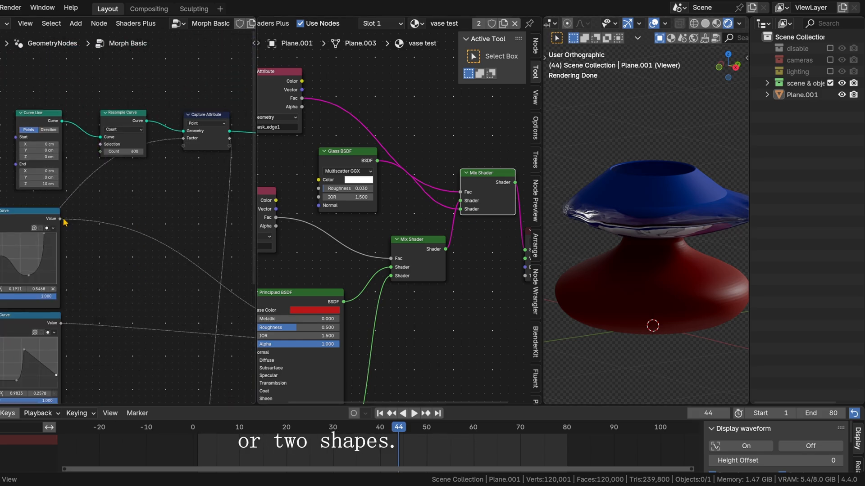
middle_click_drag(67, 218, 116, 231)
scroll(131, 231, "up", 4)
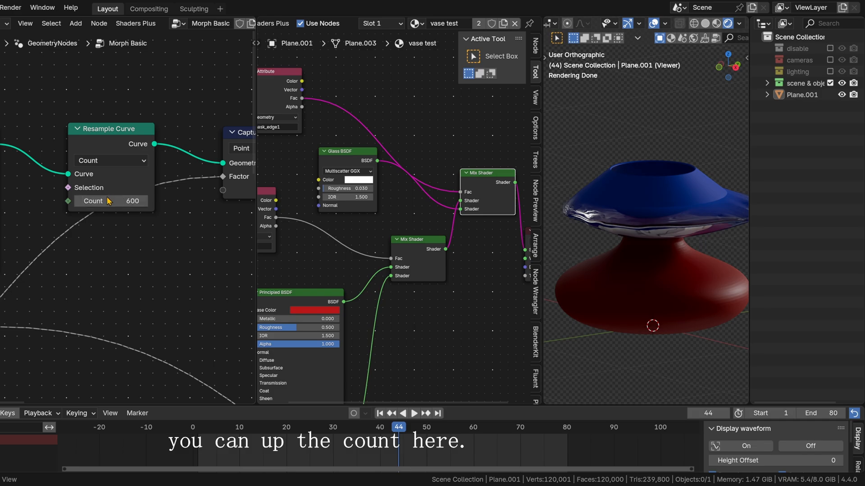
Step: Examine the Curve Circle's Resolution and the Curve to Mesh node it feeds
middle_click_drag(160, 240, 64, 224)
scroll(92, 234, "down", 3)
middle_click_drag(238, 252, 63, 220)
scroll(147, 247, "down", 5)
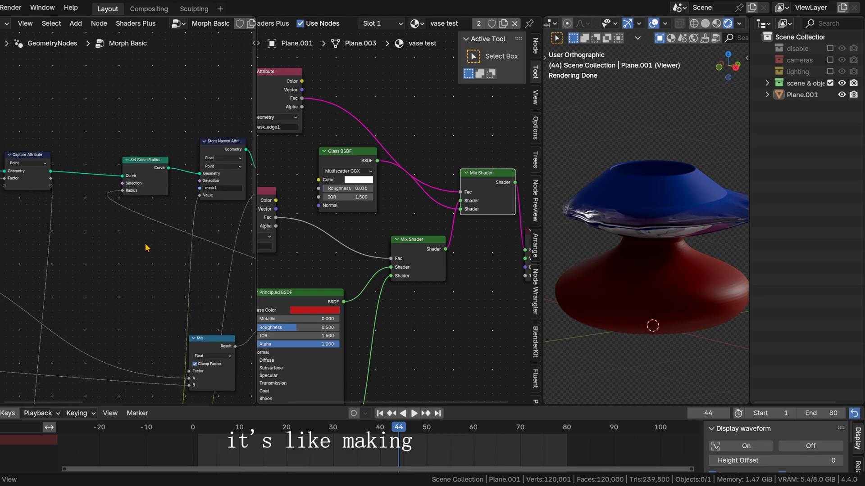
middle_click_drag(147, 248, 0, 240)
middle_click_drag(184, 229, 115, 266)
scroll(98, 218, "up", 3)
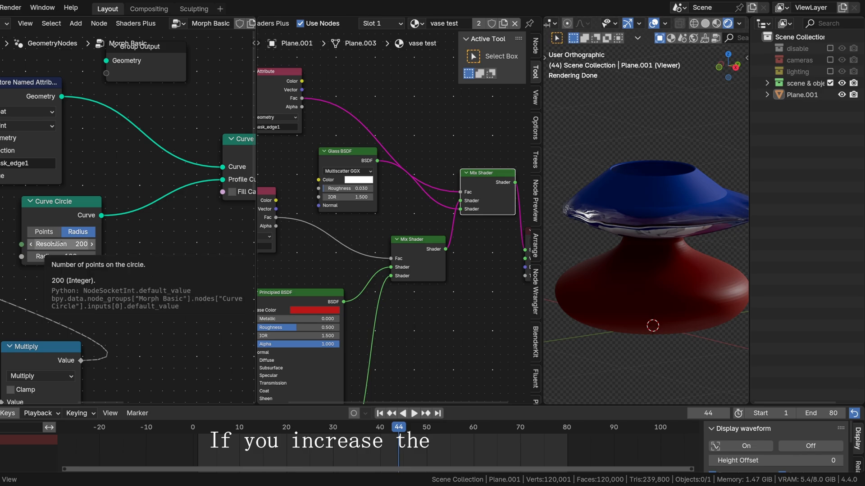
middle_click_drag(213, 255, 87, 258)
scroll(87, 258, "down", 3)
scroll(24, 232, "up", 3)
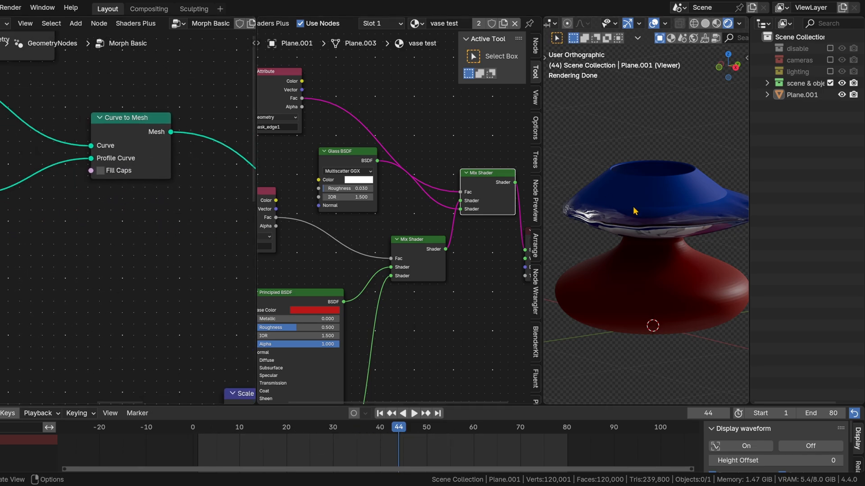
Step: Follow the noise Scale branch to the end of the node tree and preview the morph at frame 37
middle_click_drag(125, 401, 59, 240)
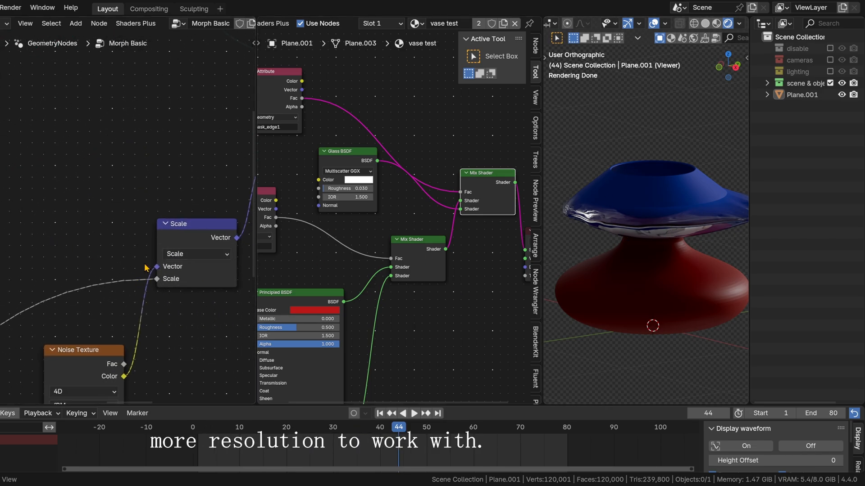
scroll(145, 268, "down", 5)
middle_click_drag(158, 227, 62, 210)
middle_click_drag(241, 207, 8, 266)
left_click_drag(397, 434, 367, 434)
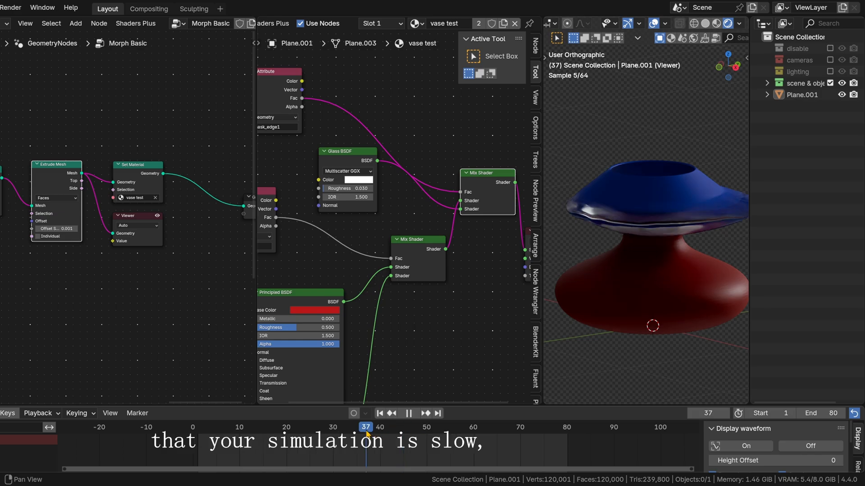
Step: Insert a Bake node between Set Material and Group Output and bake it in Animation mode
middle_click_drag(162, 311, 115, 289)
key("shift+a")
type("ba")
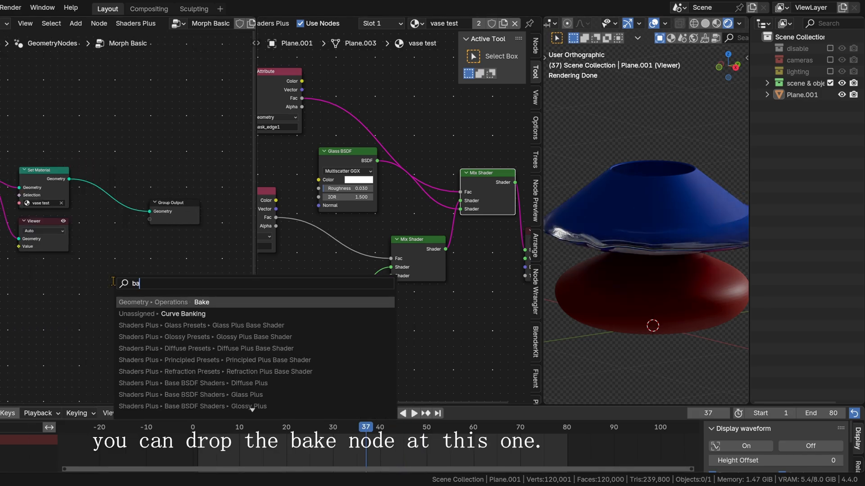
key("Return")
left_click(97, 193)
scroll(97, 192, "up", 2)
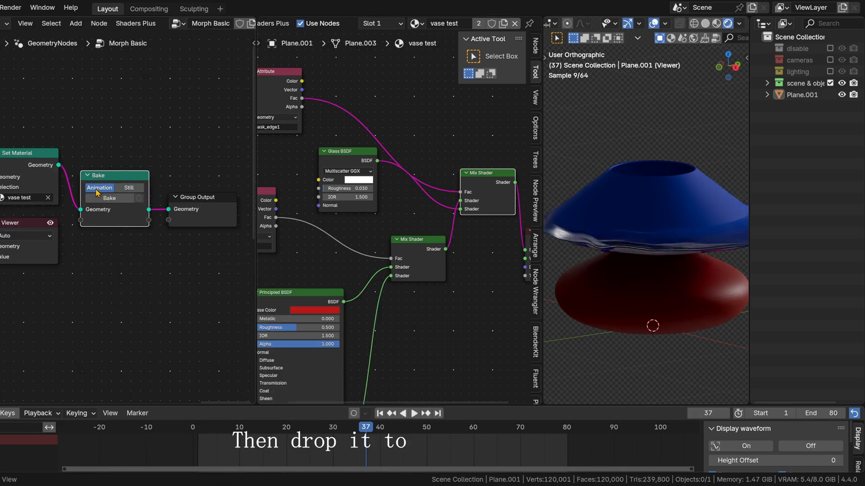
left_click(110, 199)
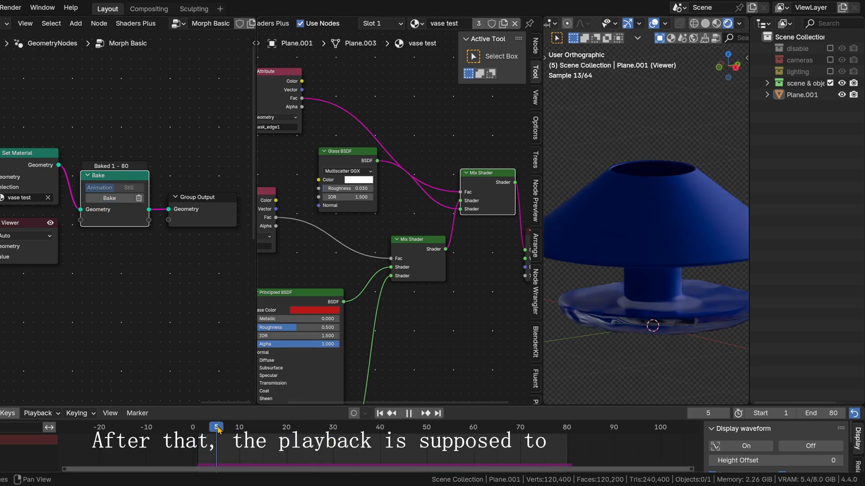
Step: Play and scrub the baked animation to check its playback speed, stopping at frame 41
key("space")
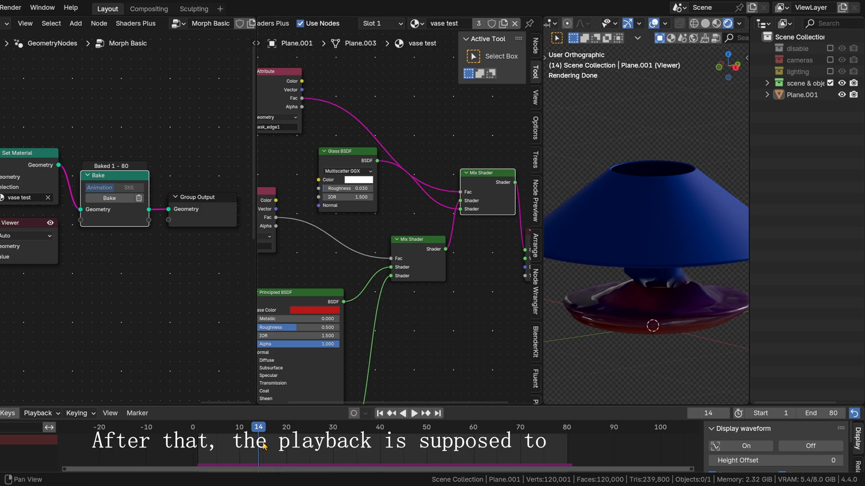
left_click_drag(261, 429, 363, 431)
key("space")
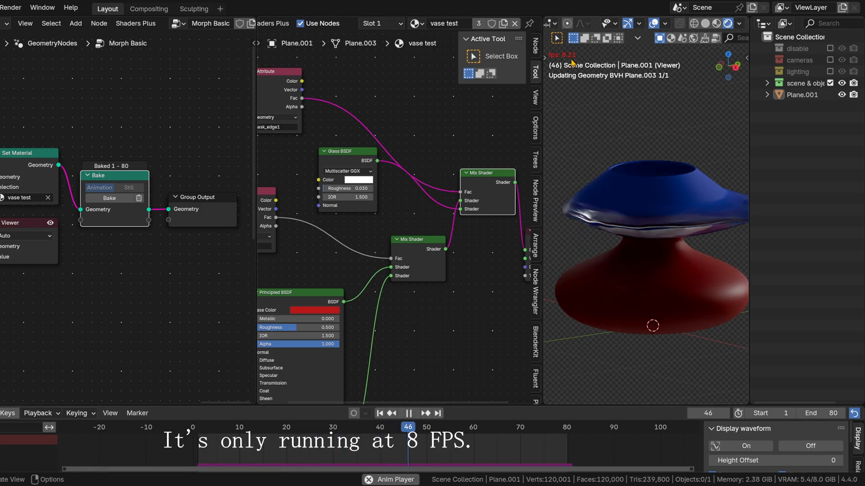
key("space")
left_click_drag(426, 431, 384, 435)
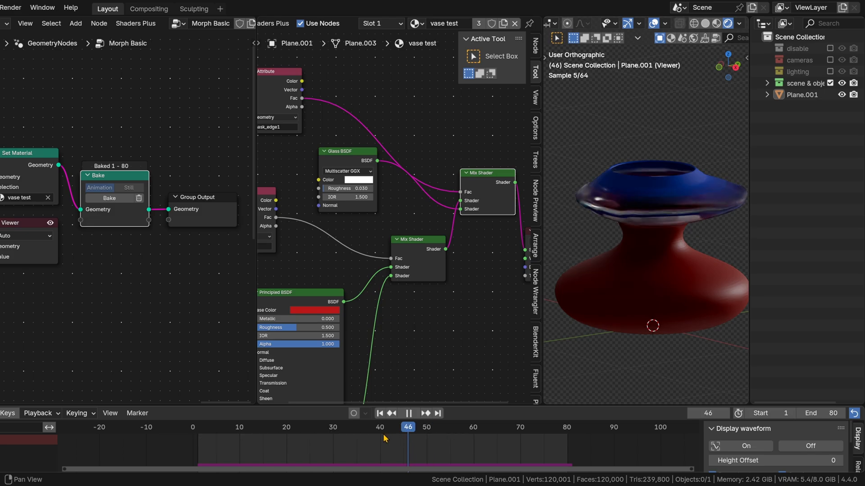
Step: Shift the Bake node slightly upward between the Set Material and Group Output nodes
left_click_drag(134, 181, 135, 169)
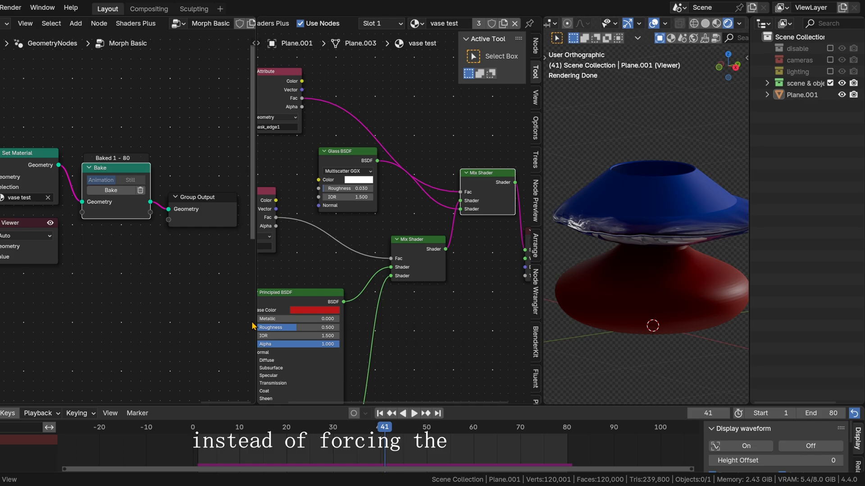
middle_click_drag(1, 311, 96, 308)
scroll(119, 297, "down", 4)
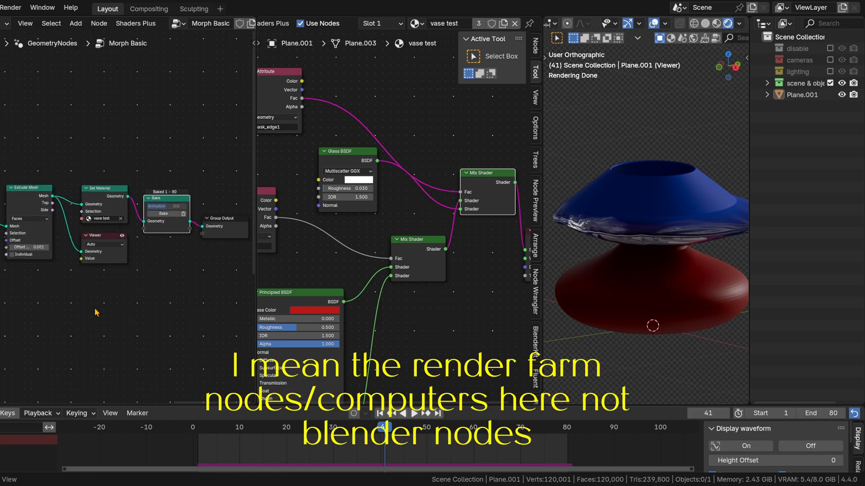
scroll(133, 288, "up", 3)
middle_click_drag(190, 194, 131, 220)
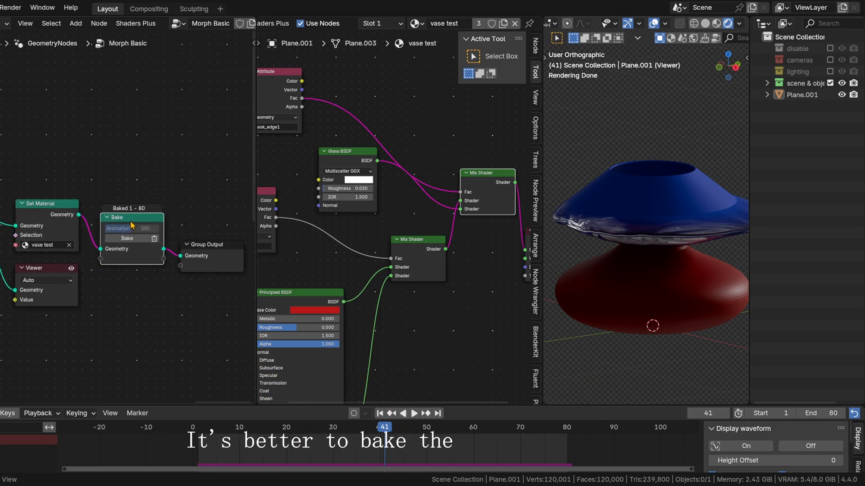
left_click_drag(130, 221, 141, 217)
scroll(114, 223, "up", 2)
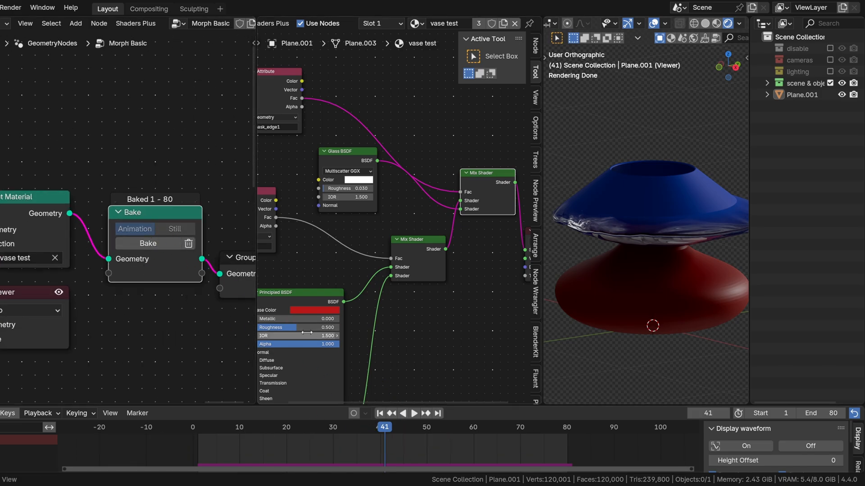
scroll(64, 343, "down", 3)
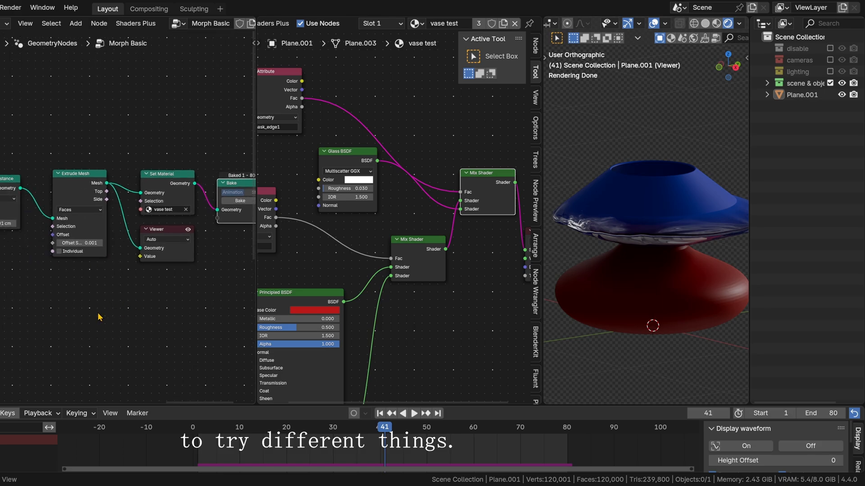